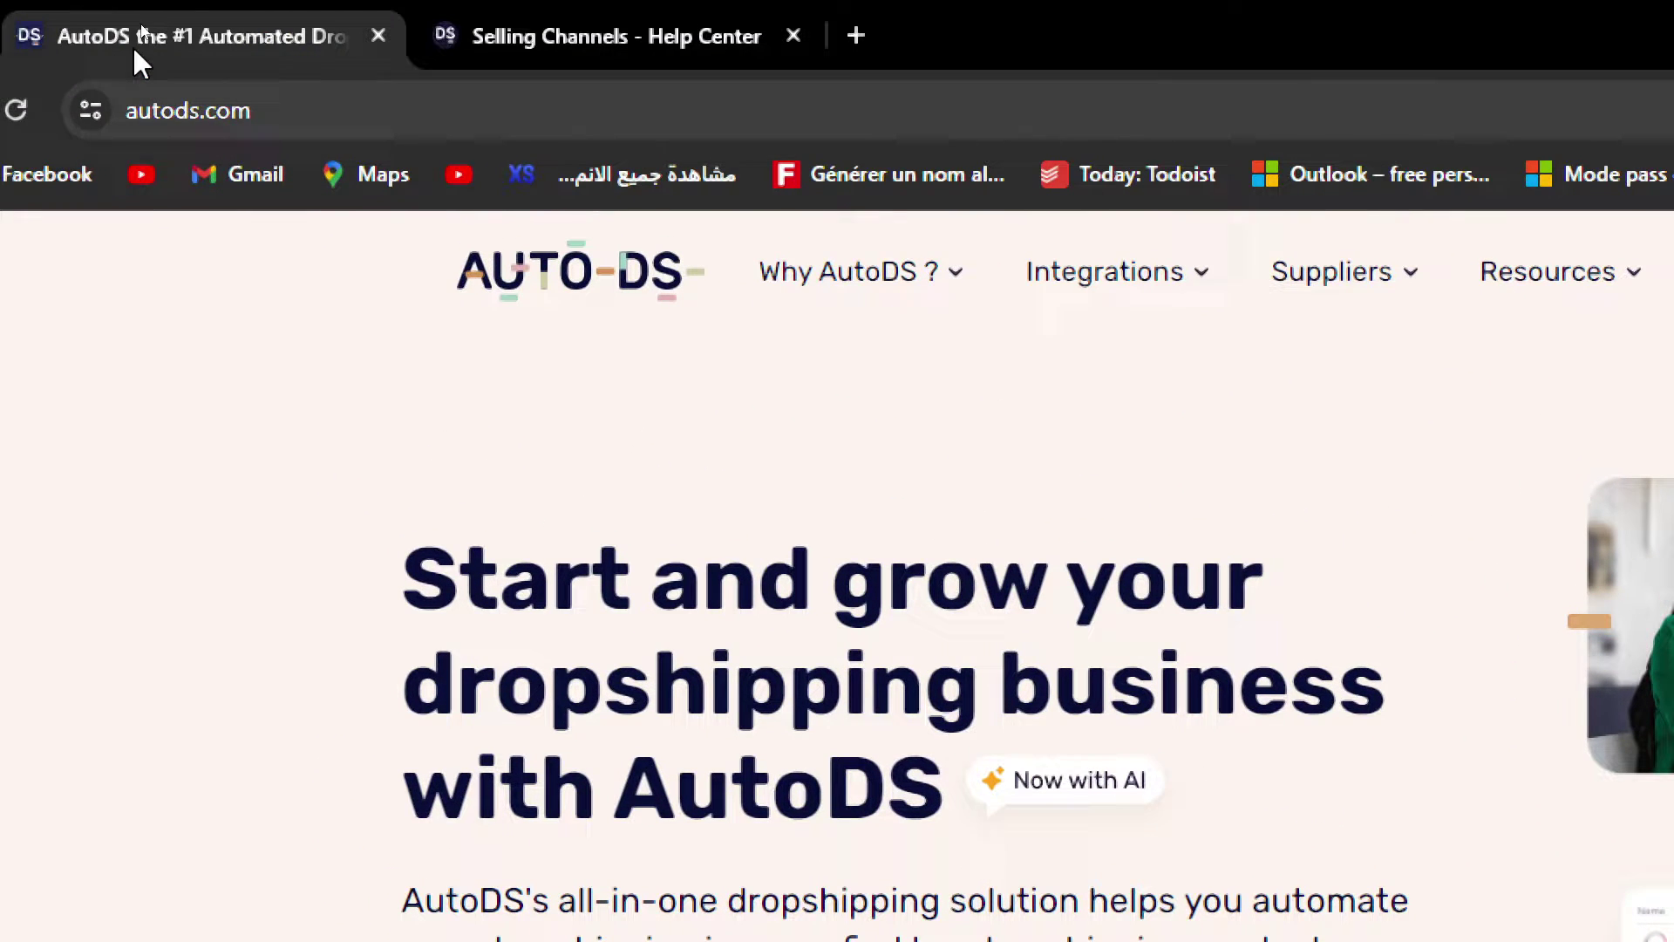
Go to AutoDS's Wix app page at autods.com/wix from the Integrations list
click(194, 115)
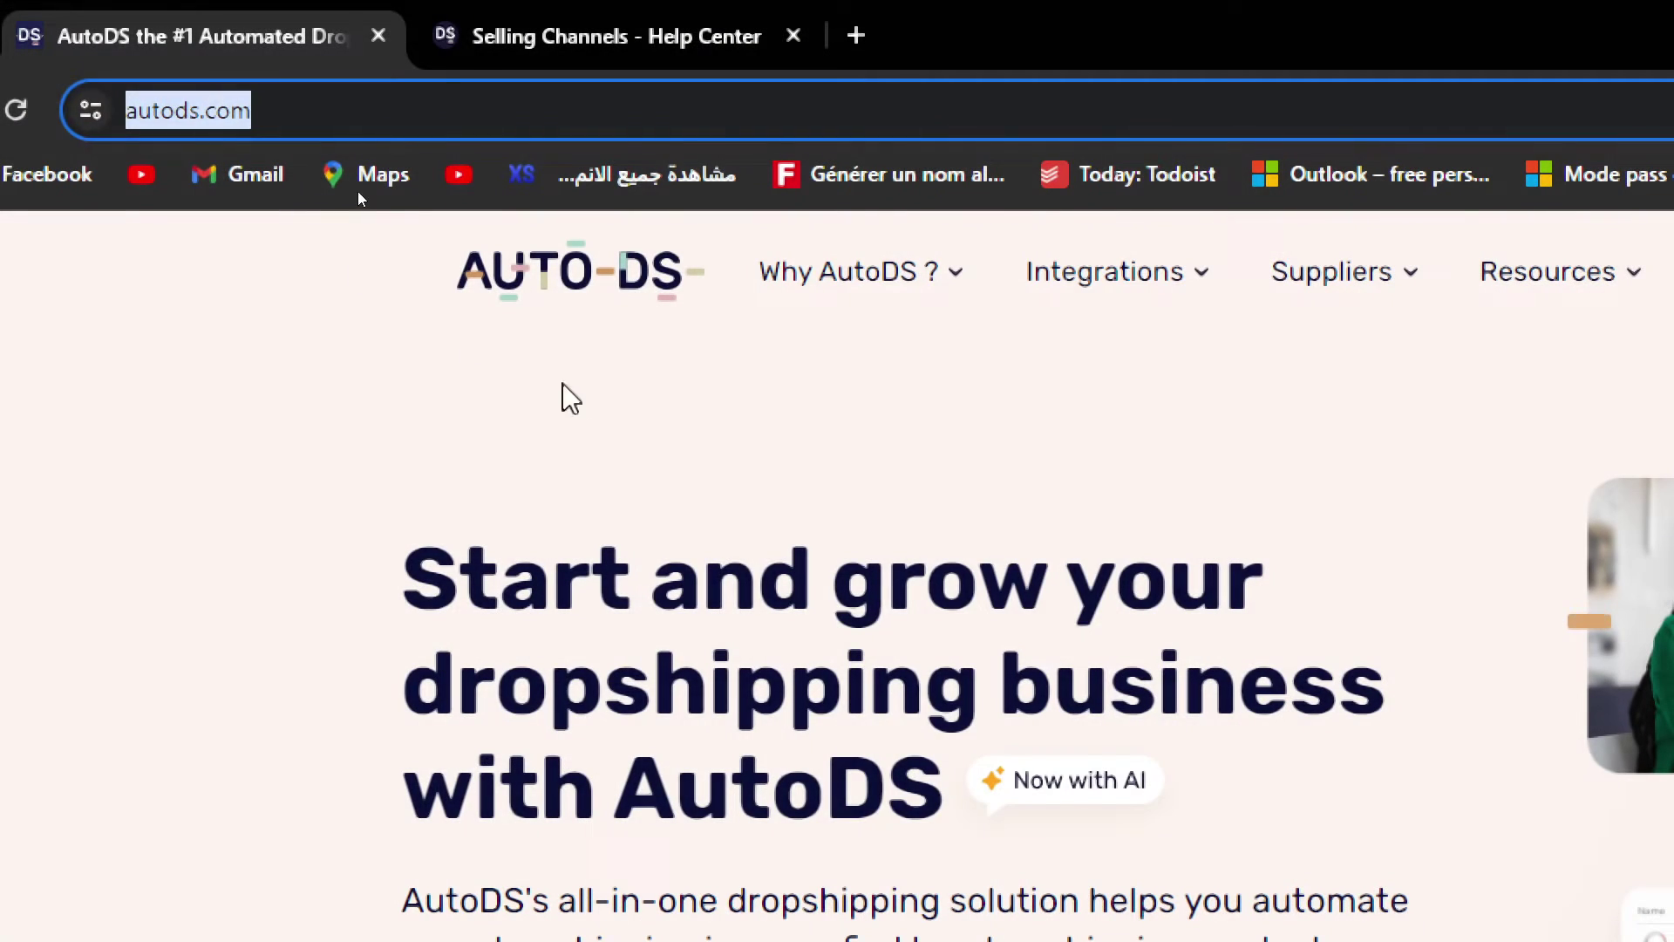
click(1436, 411)
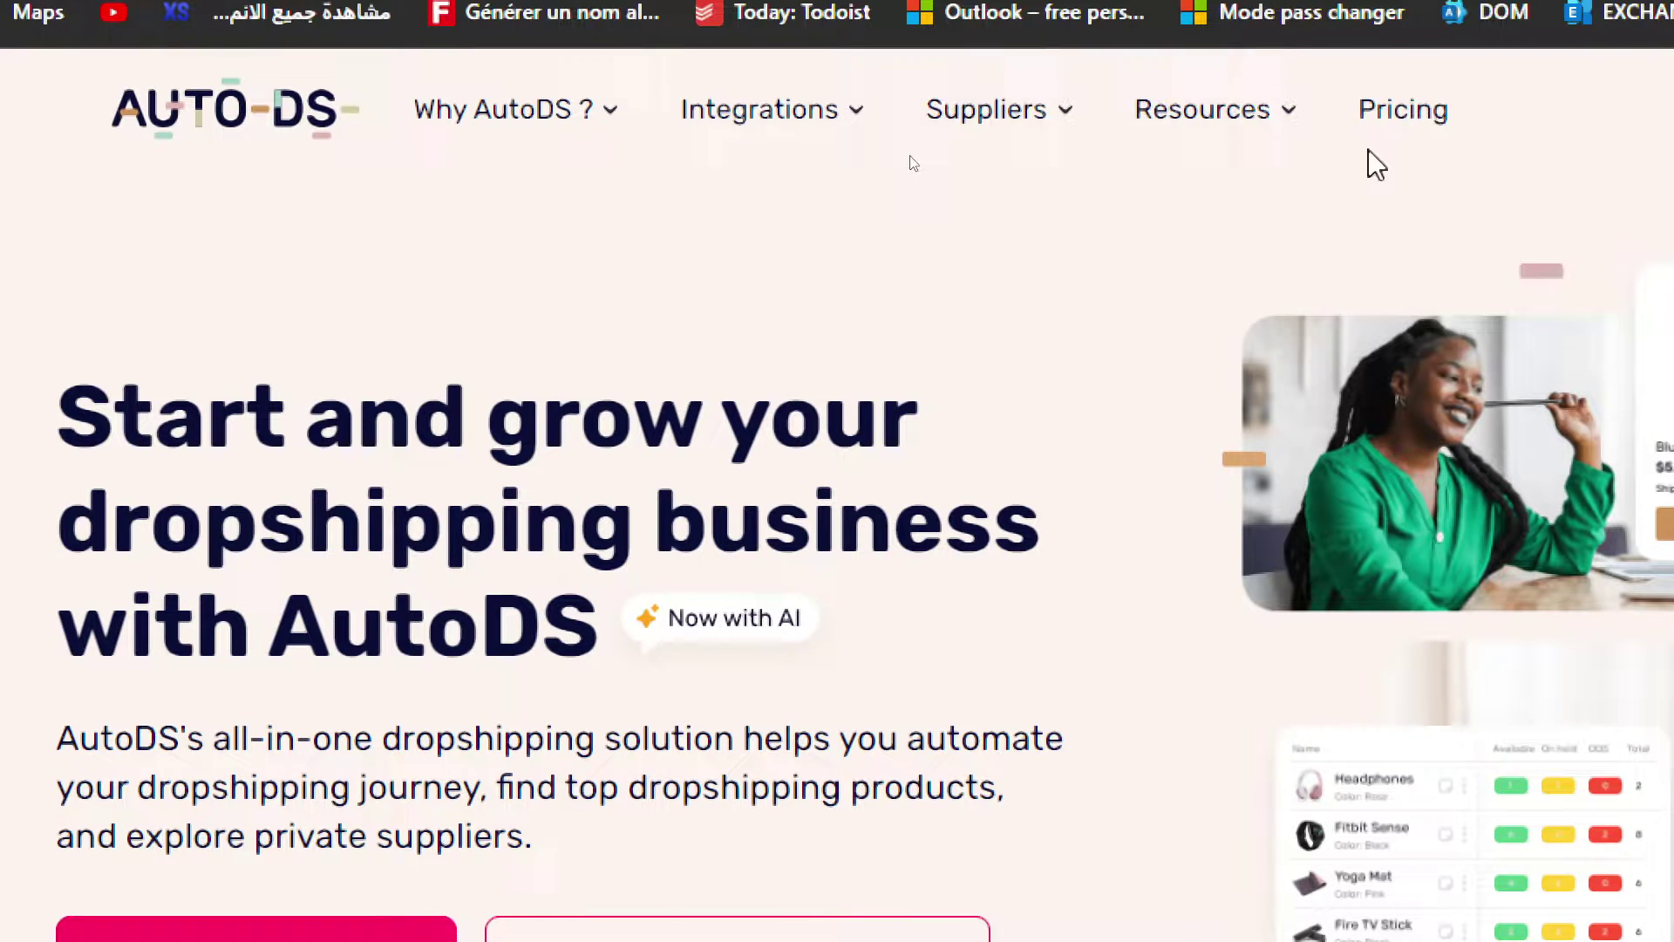
click(814, 112)
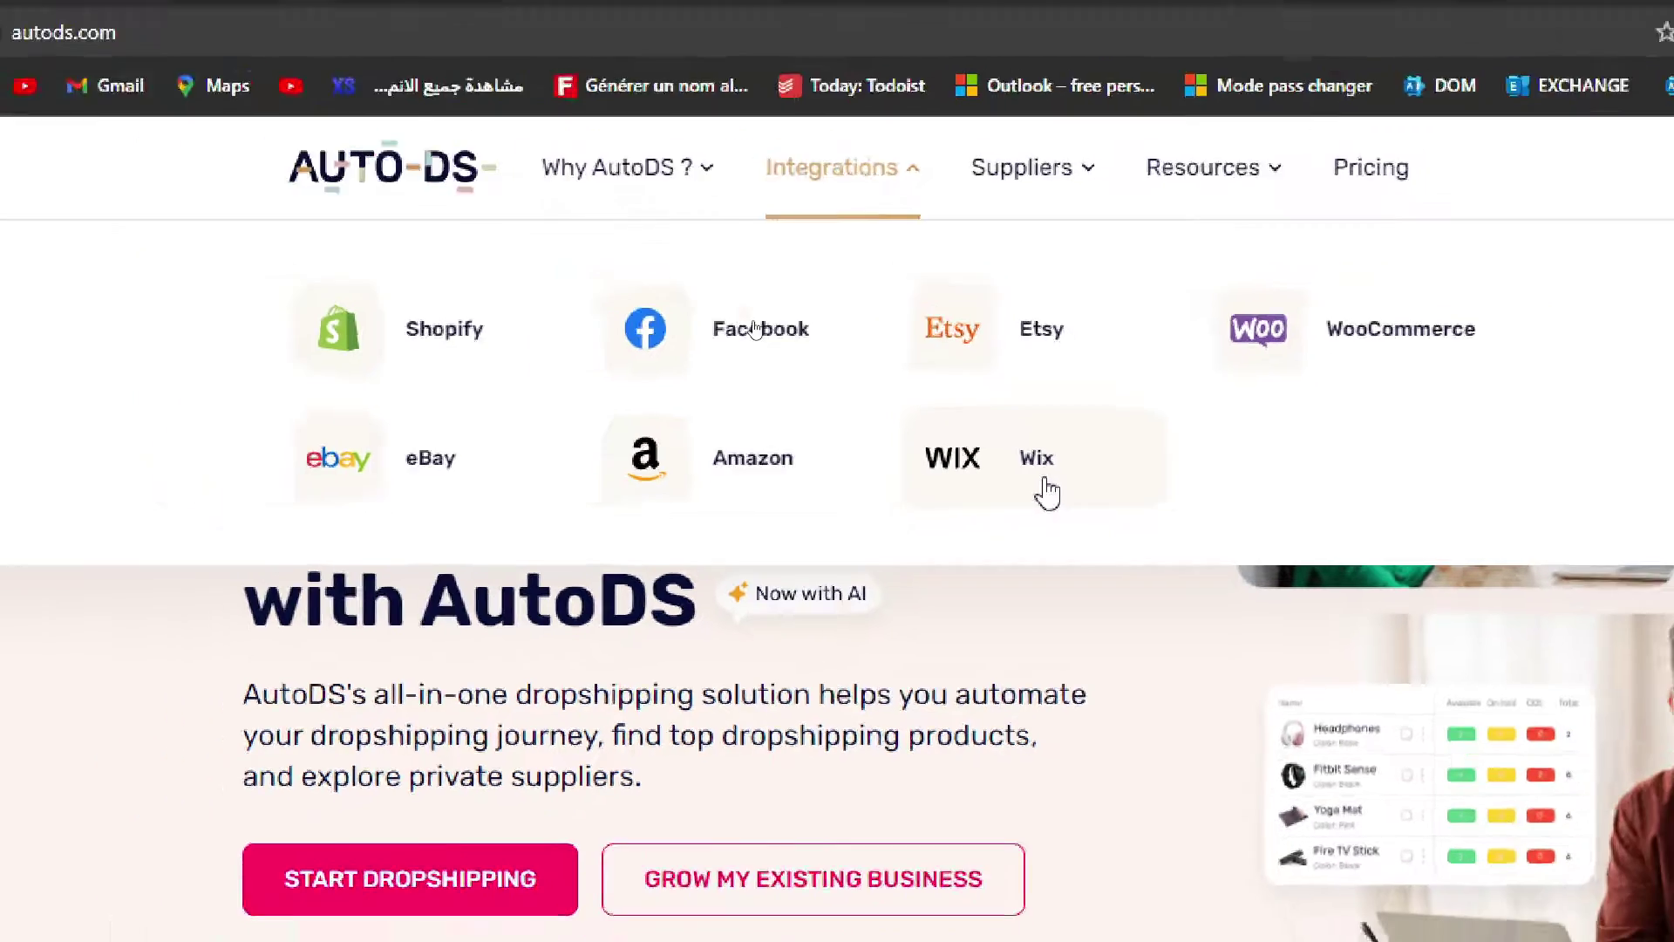
click(1045, 487)
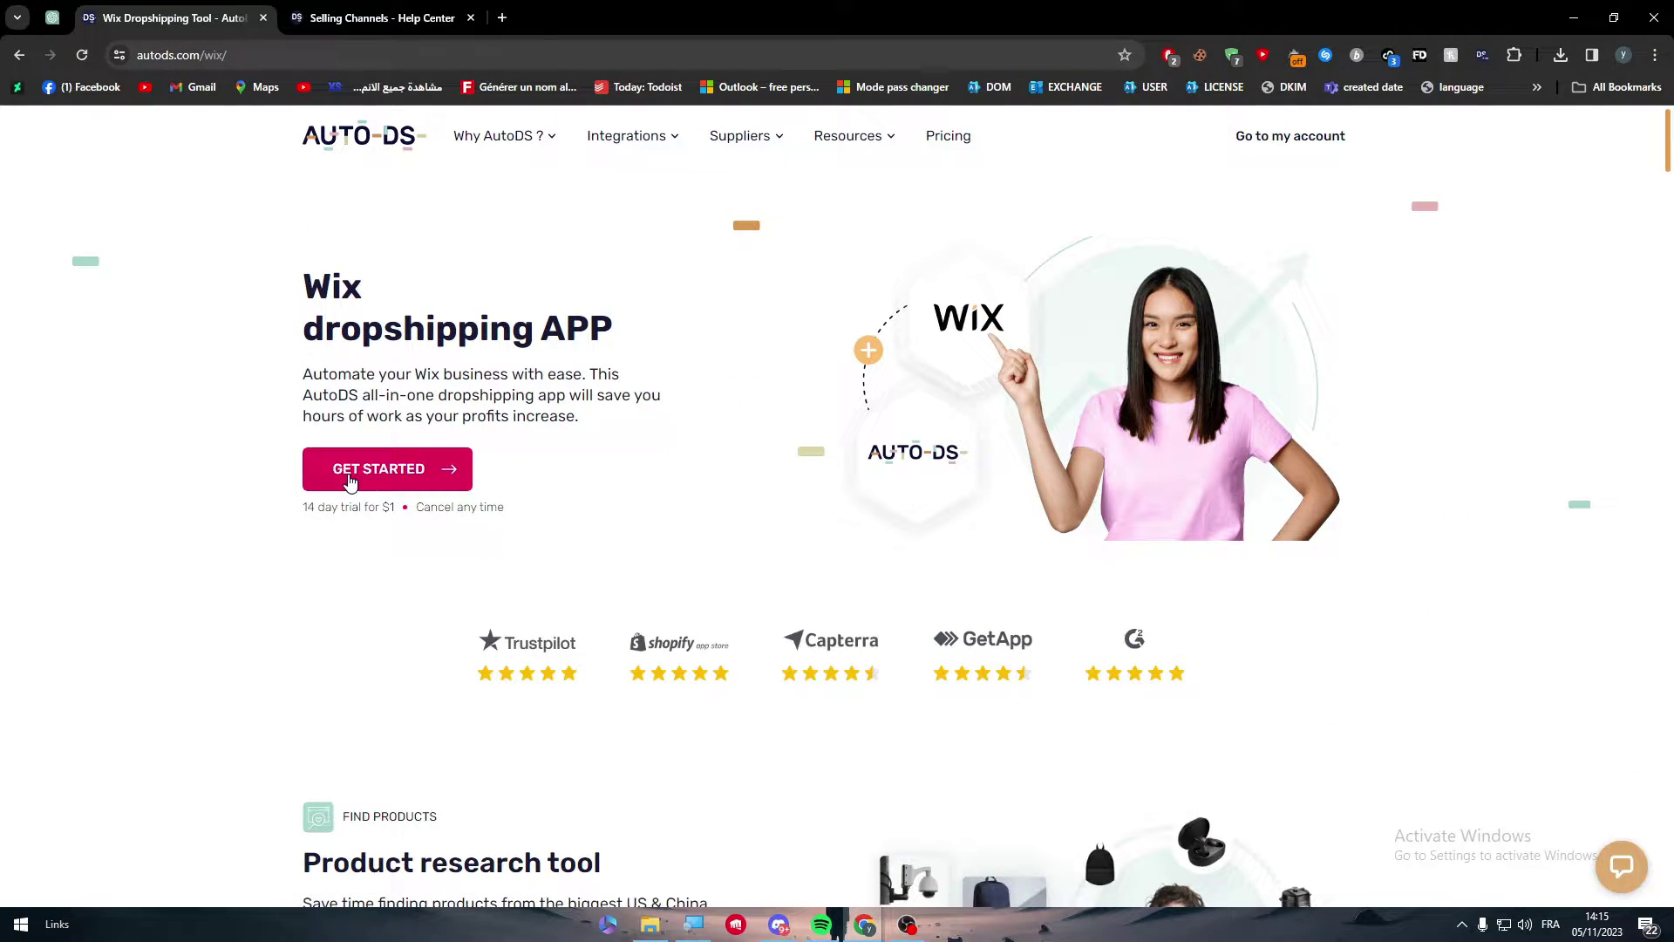
Open the package chooser through GET STARTED, then return to the Wix Dropshipping Tool tab
click(350, 477)
click(400, 21)
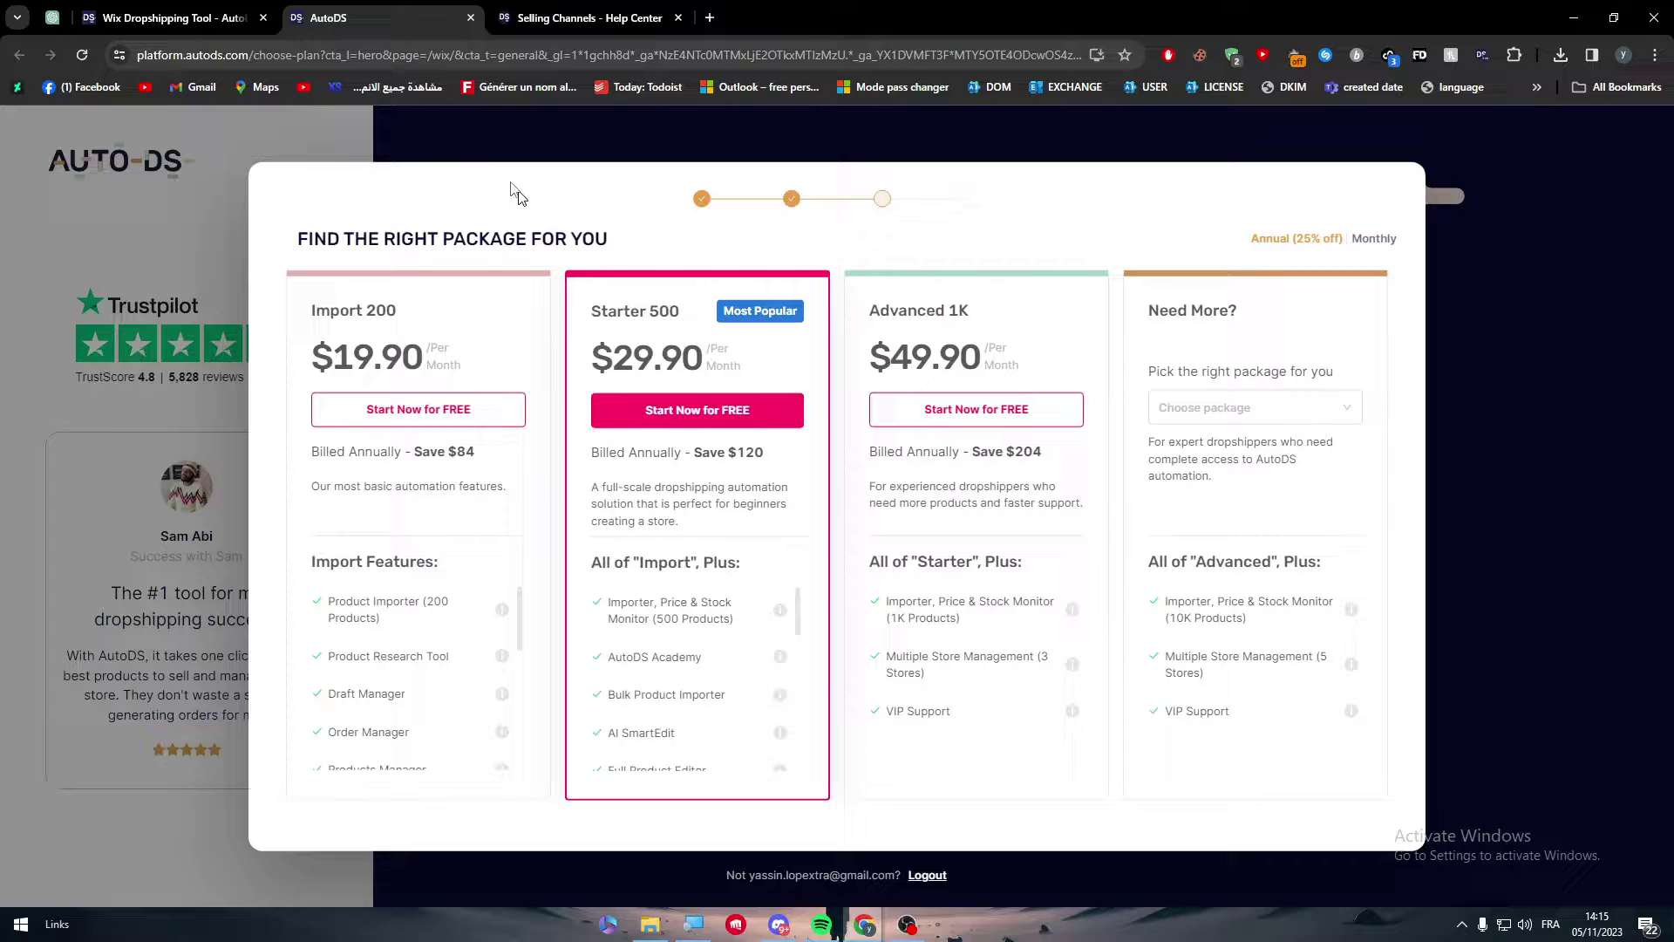
key(ctrl+Page_Up)
mouse_move(1669, 137)
mouse_down()
mouse_move(1669, 503)
mouse_move(1669, 137)
mouse_up()
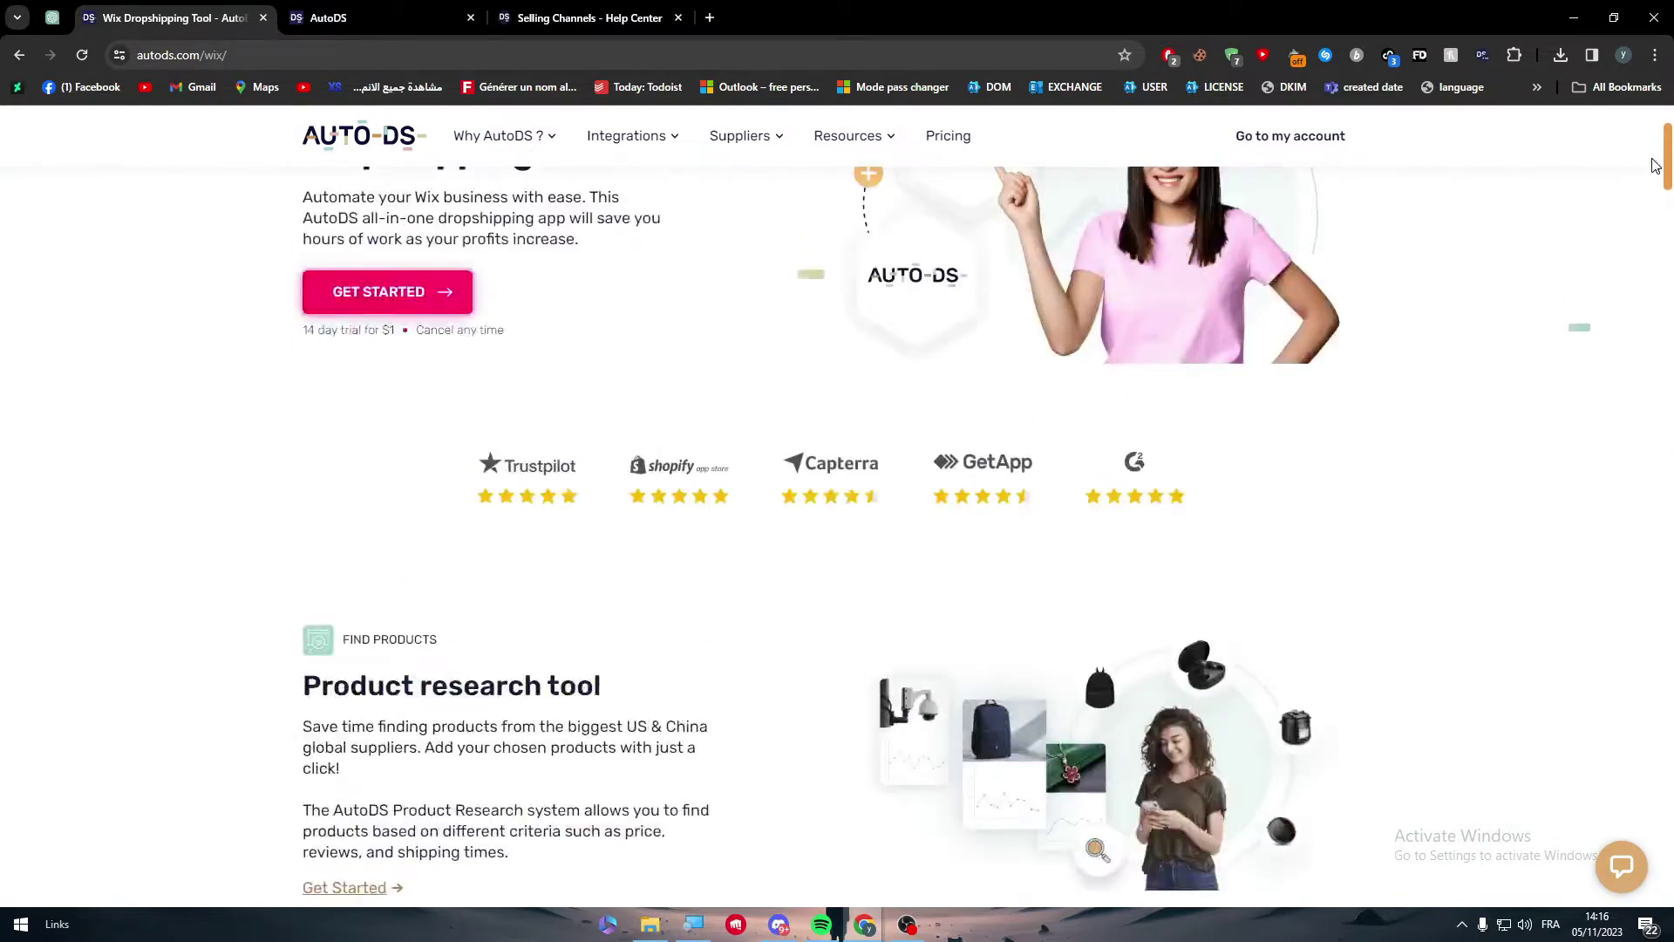
Open the Pick a plan pricing page in a new tab beside the Wix page
click(408, 23)
click(145, 58)
click(173, 21)
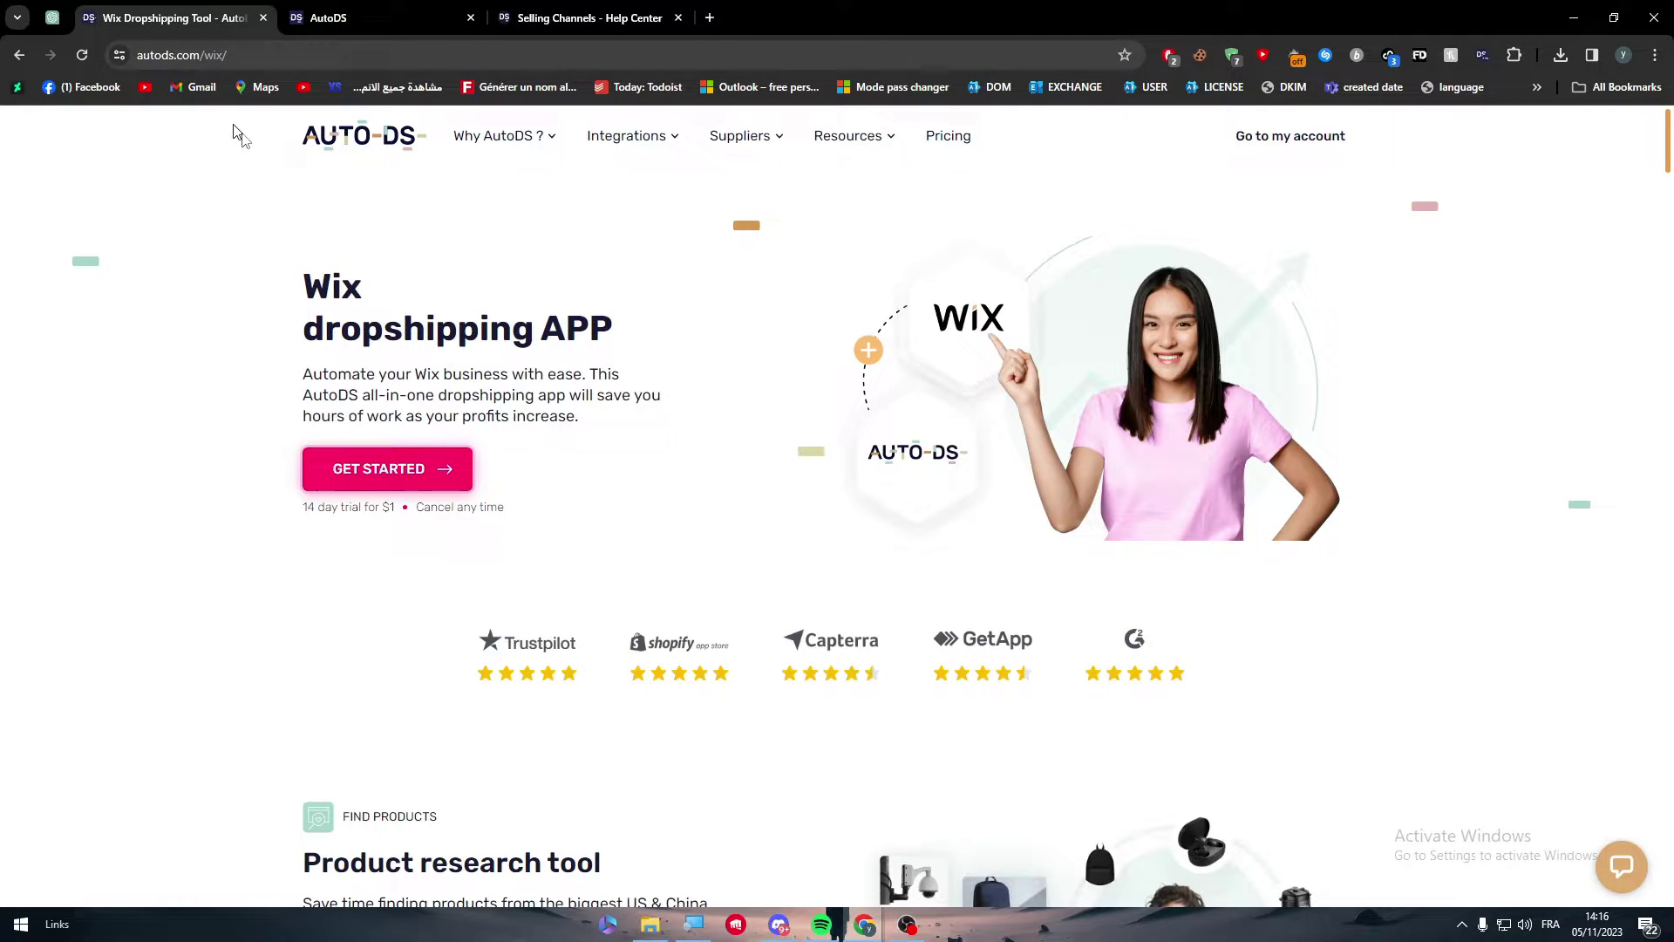
middle_click(947, 137)
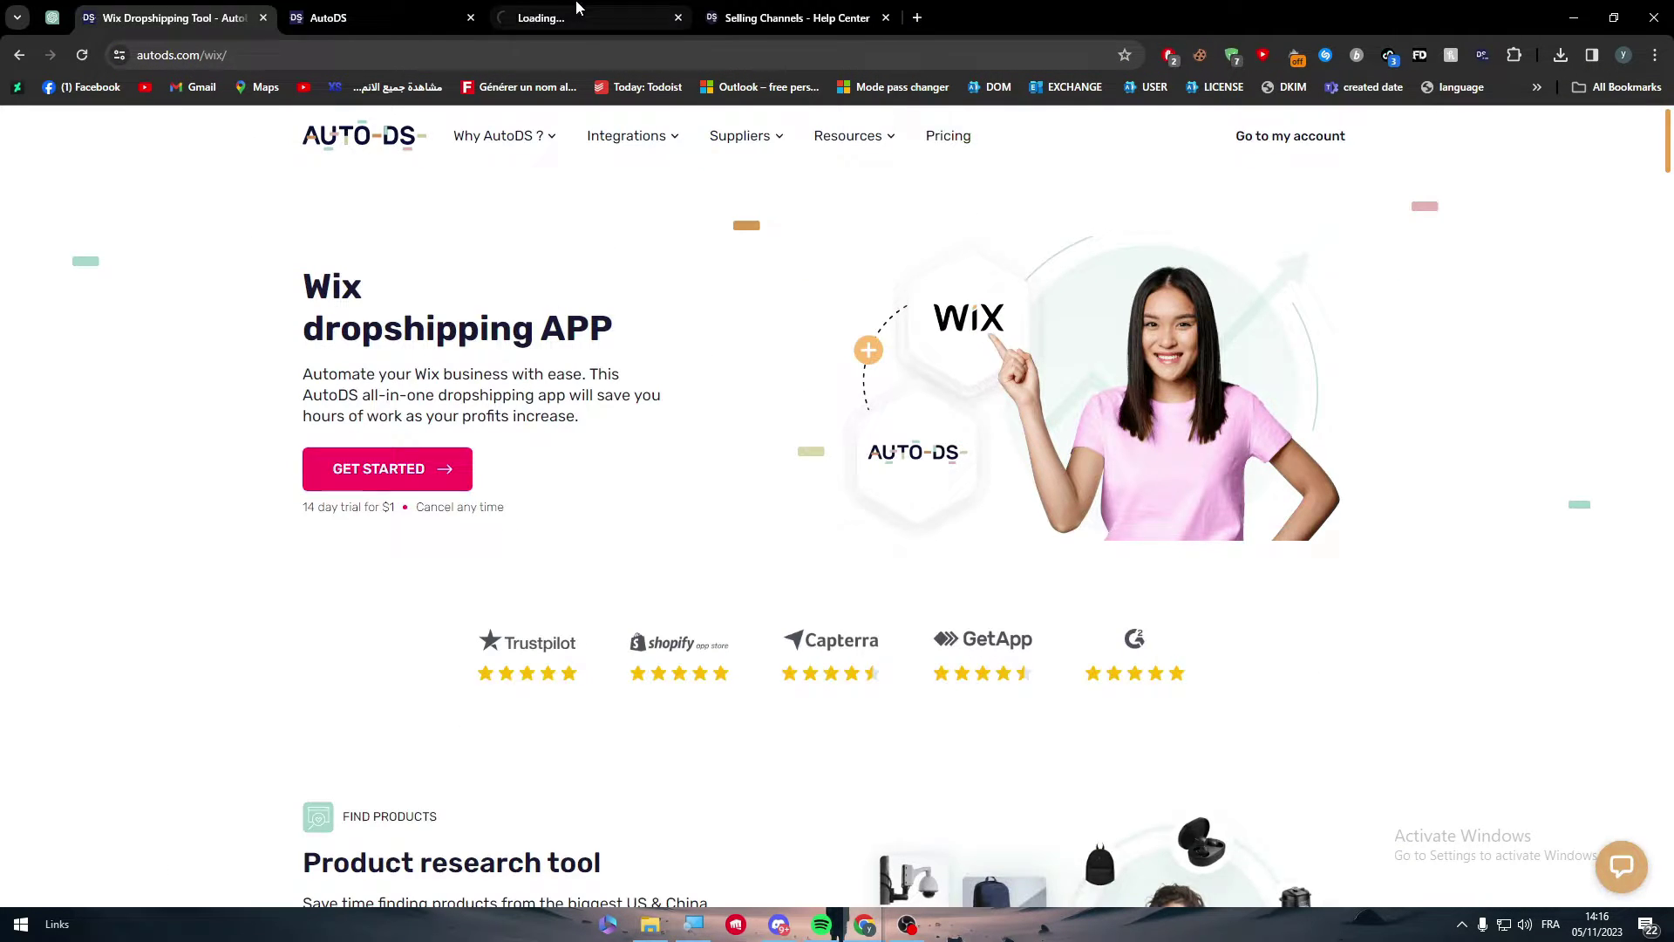
drag(576, 10, 381, 8)
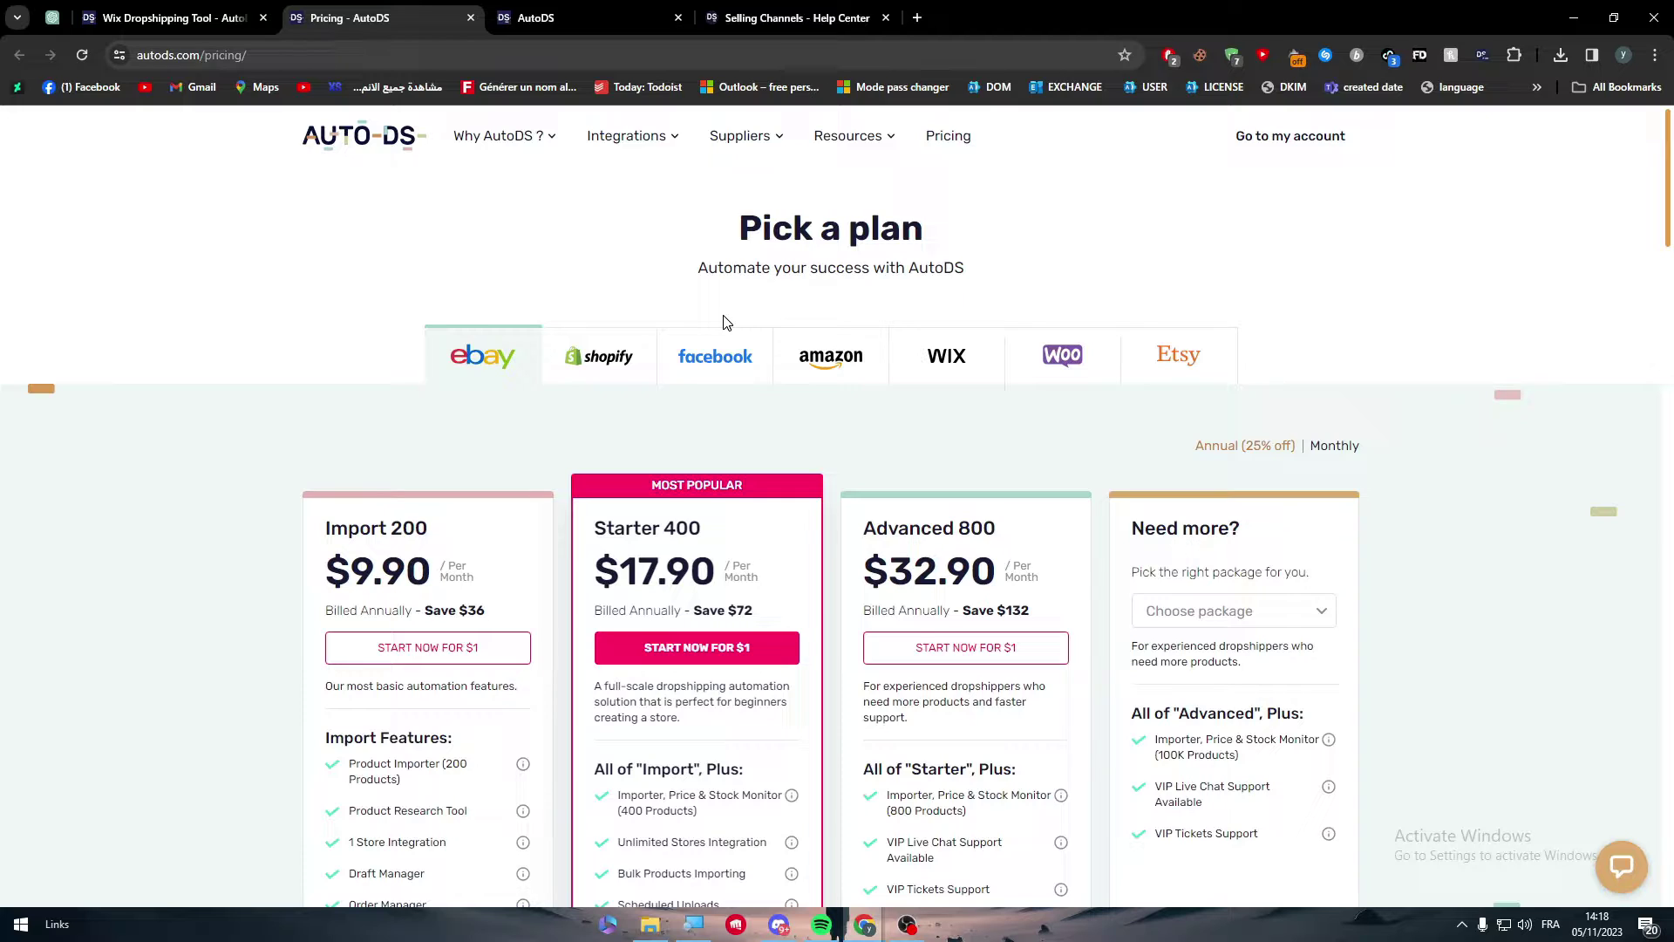
Compare Shopify and eBay prices, then show the Wix plans at $19.90, $29.90 and $49.90
click(621, 377)
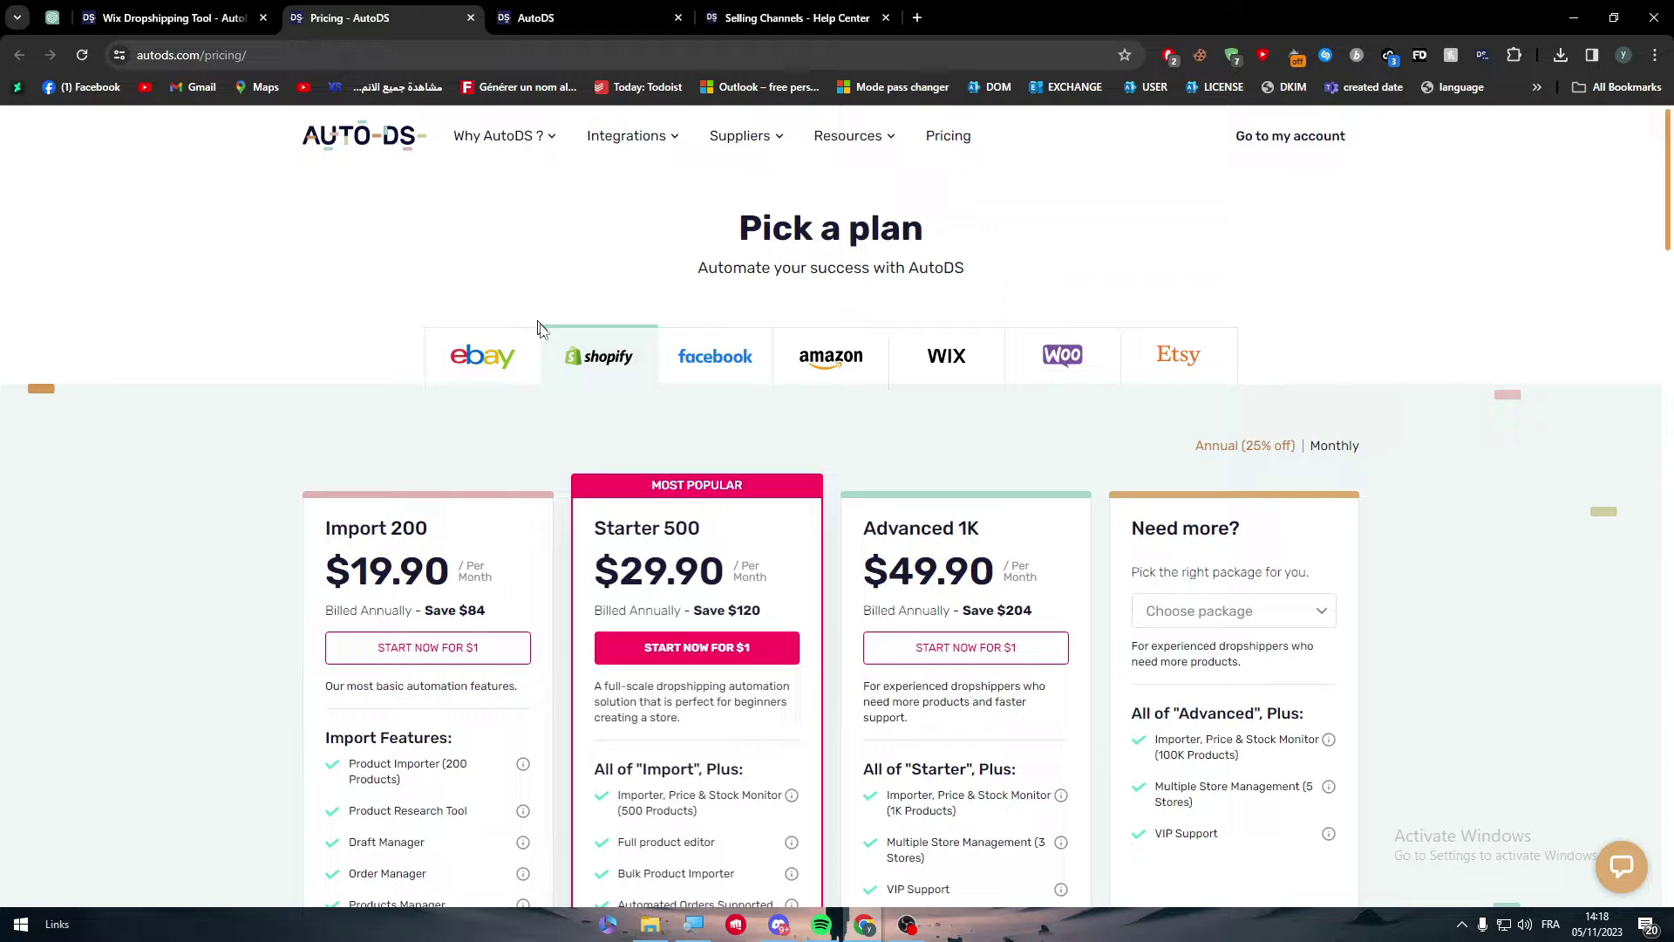
click(497, 378)
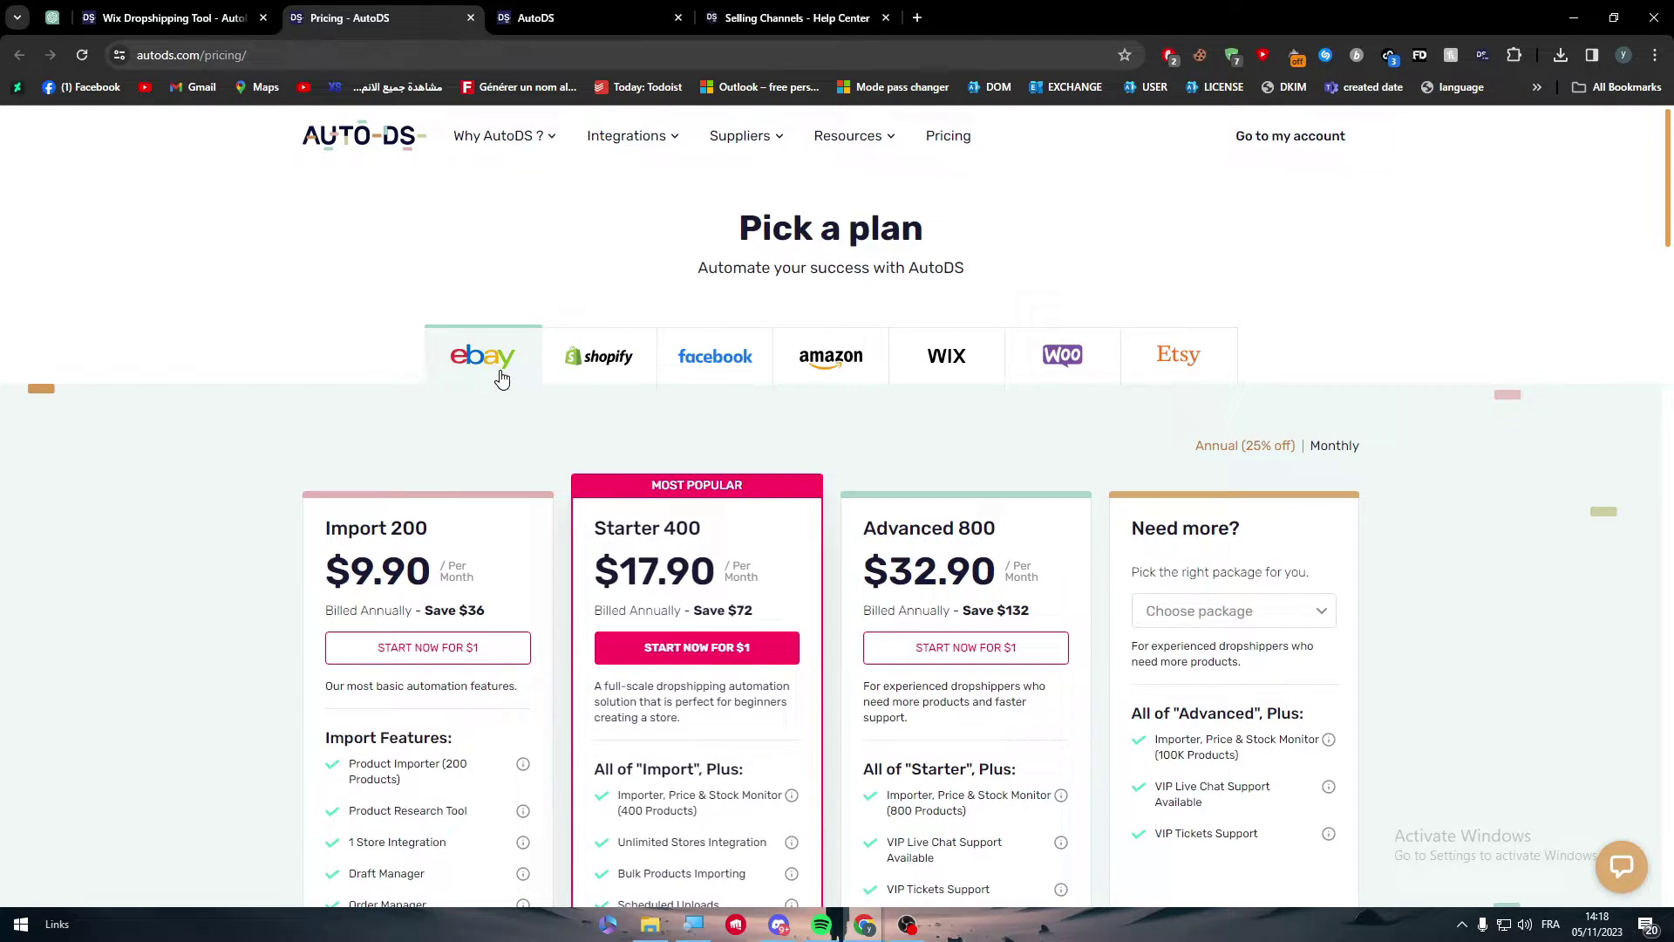
click(562, 364)
click(599, 368)
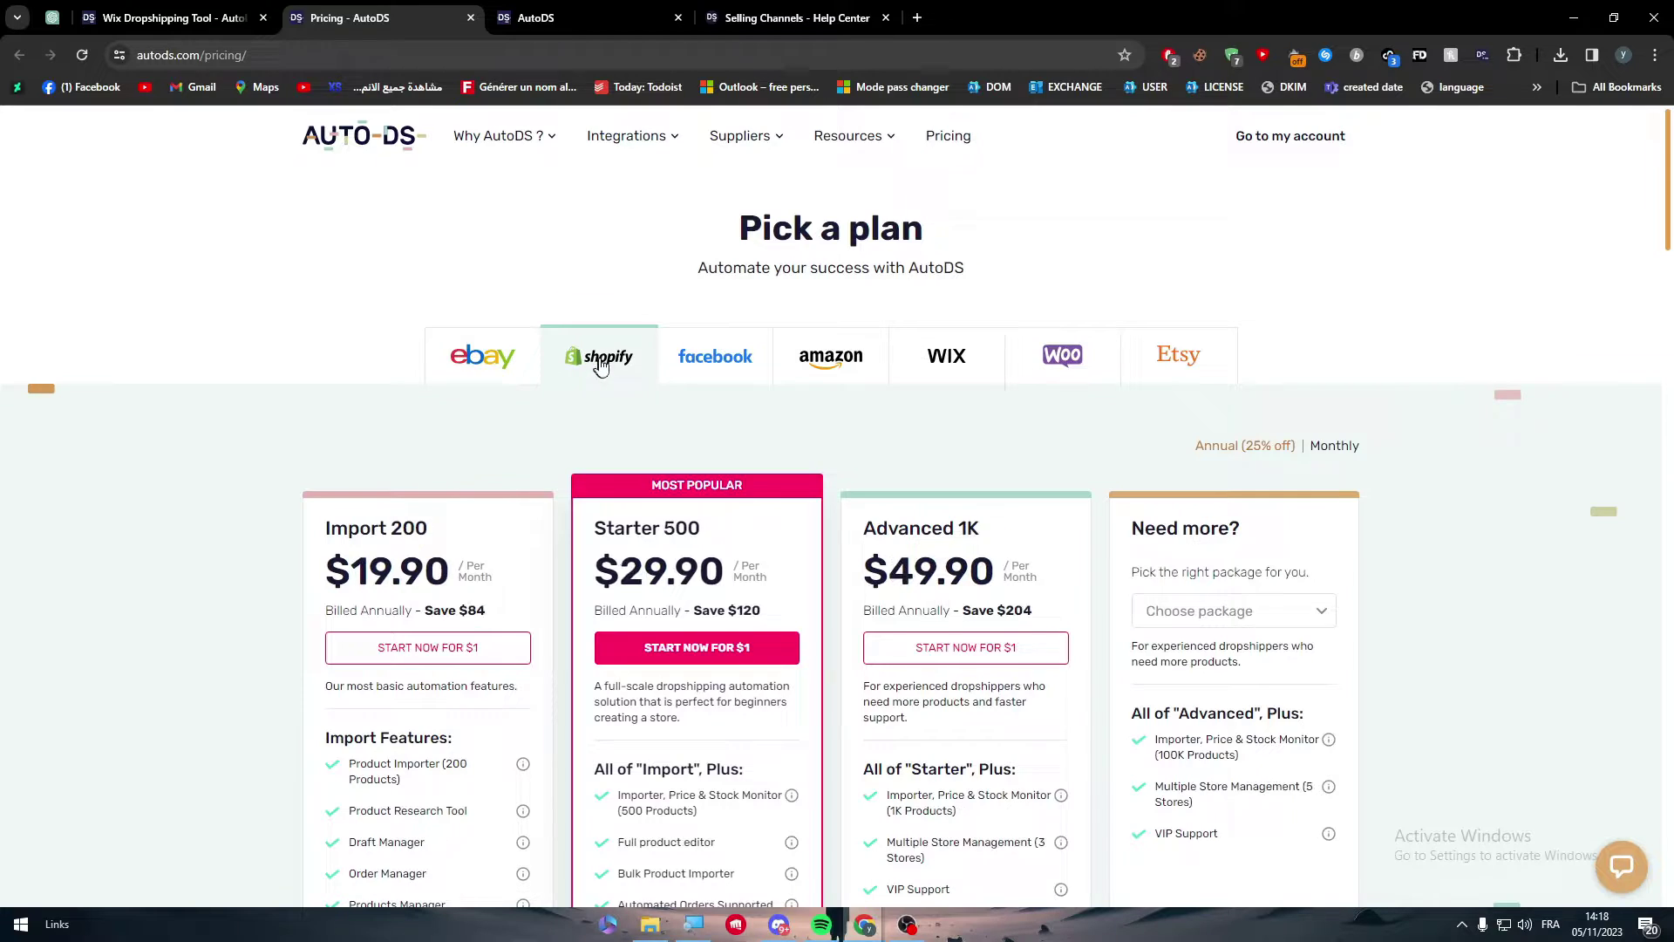
click(523, 370)
click(530, 373)
click(594, 370)
click(502, 363)
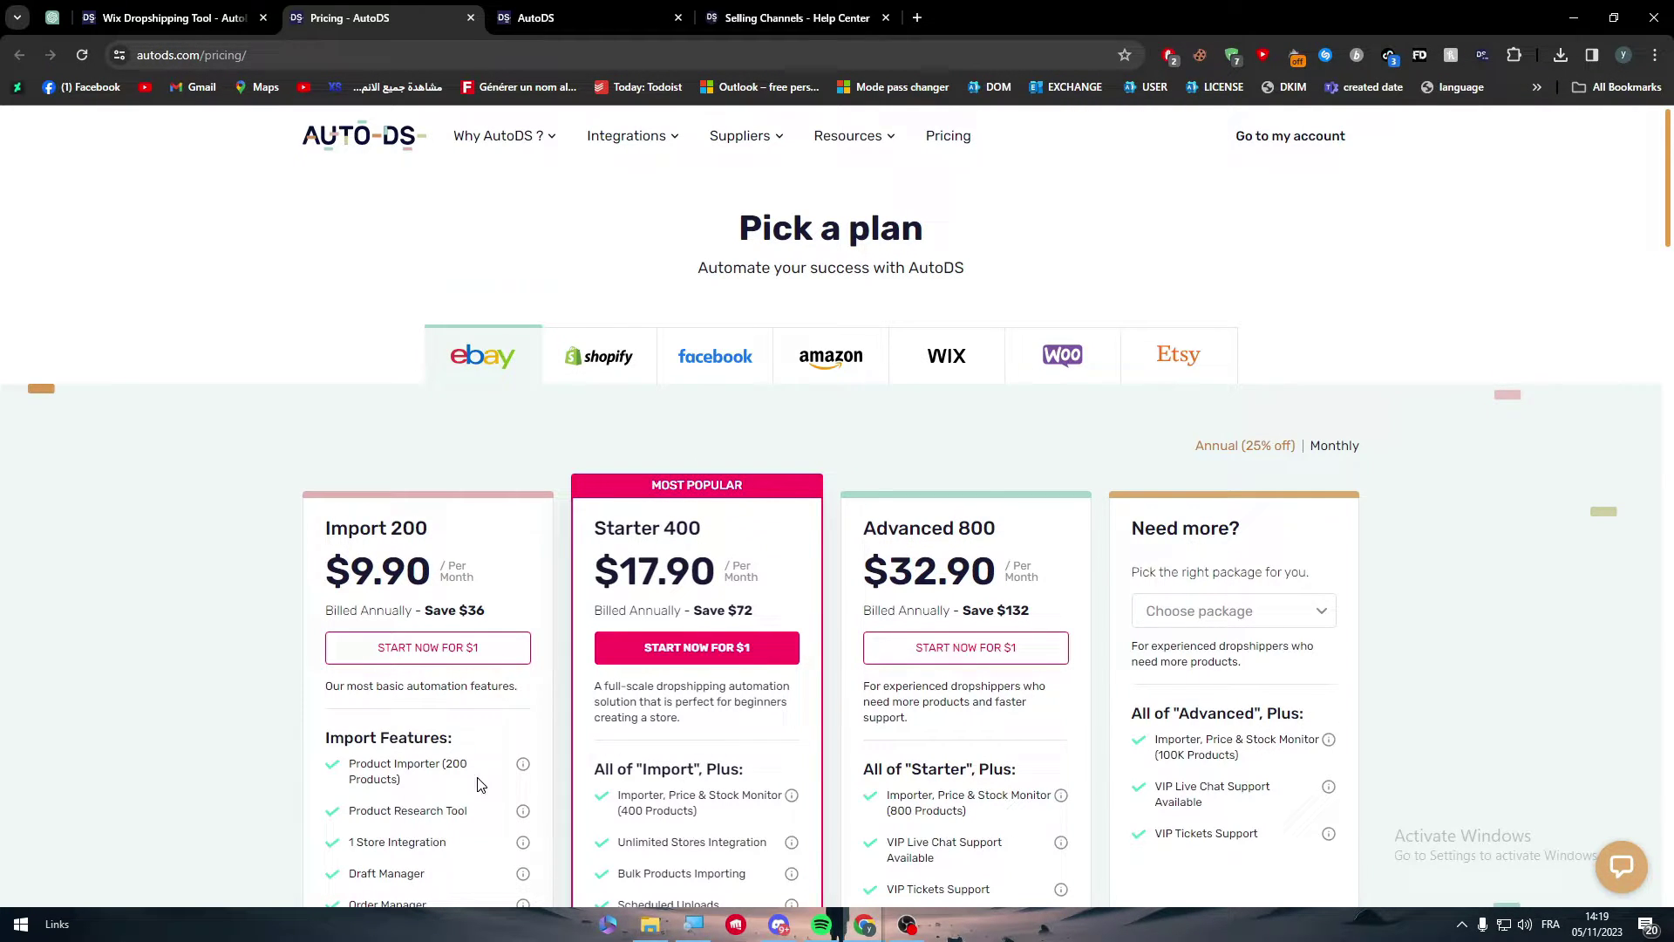
click(540, 369)
click(590, 363)
click(536, 379)
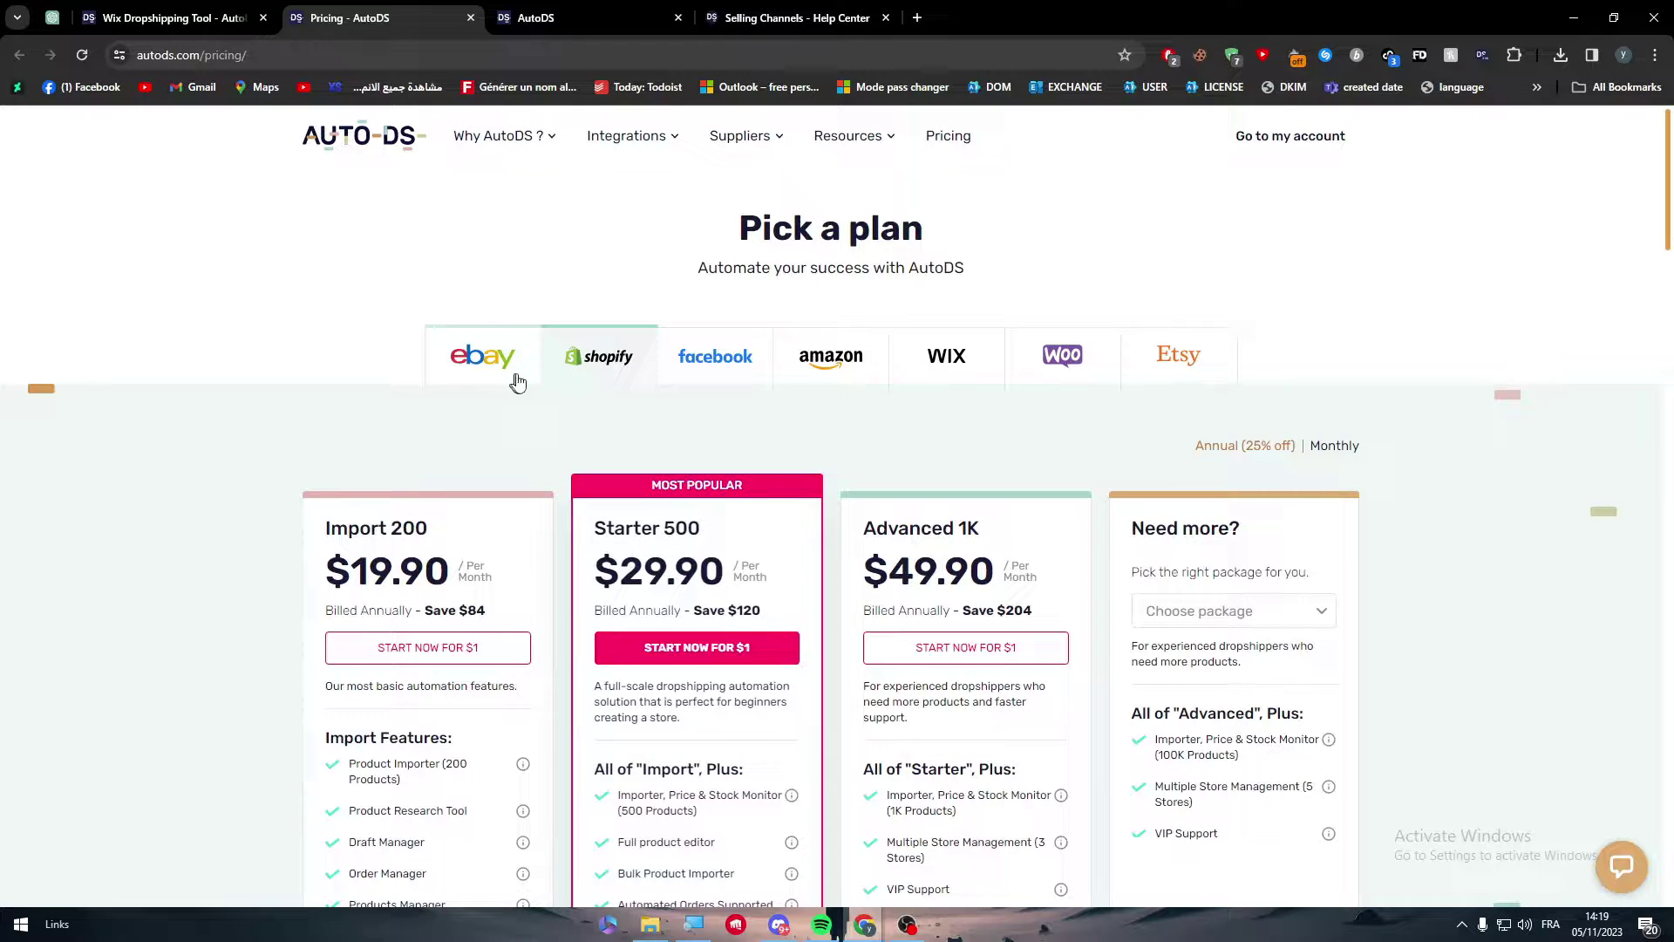
click(605, 388)
click(510, 382)
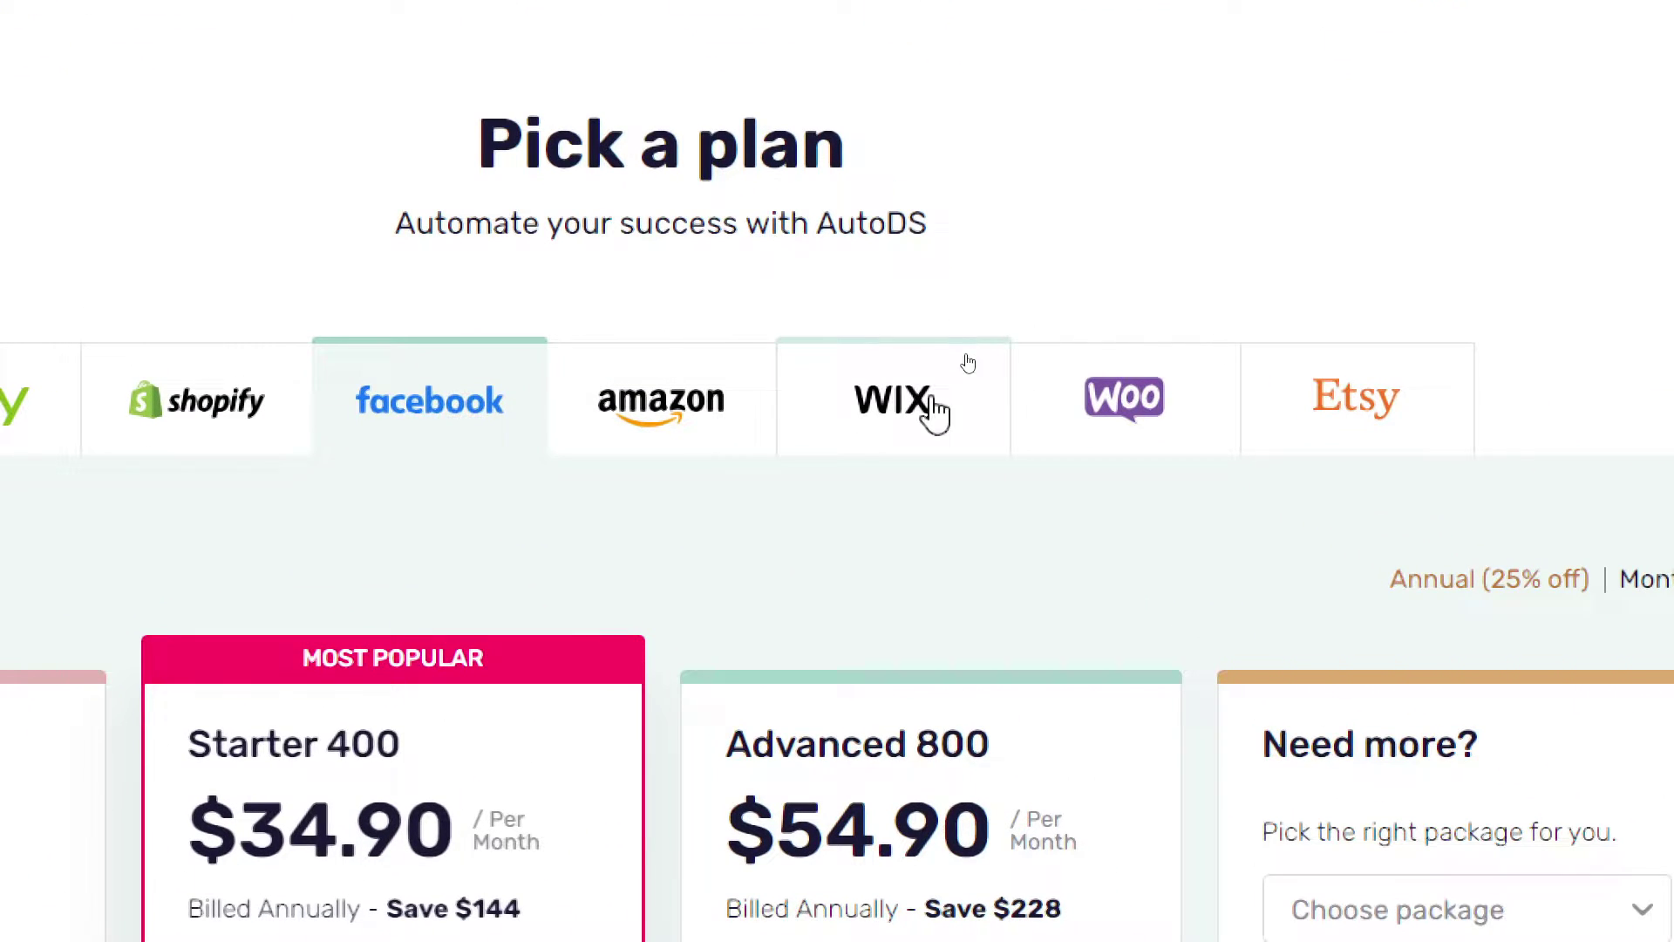
click(974, 384)
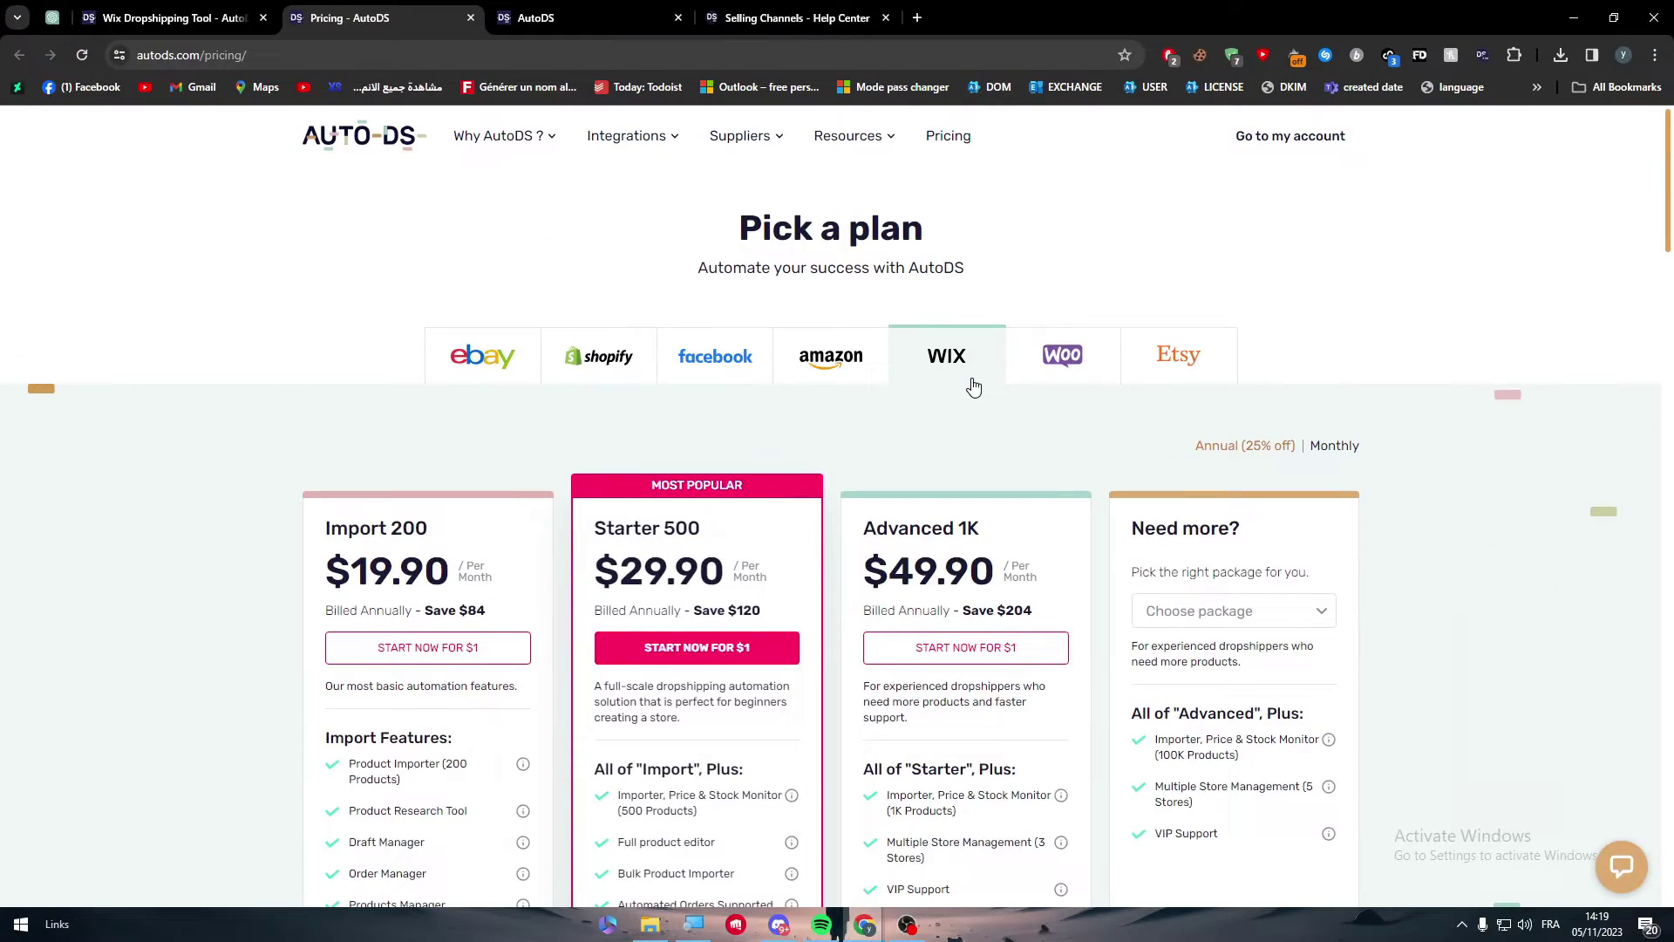
scroll(1320, 353, down, 3)
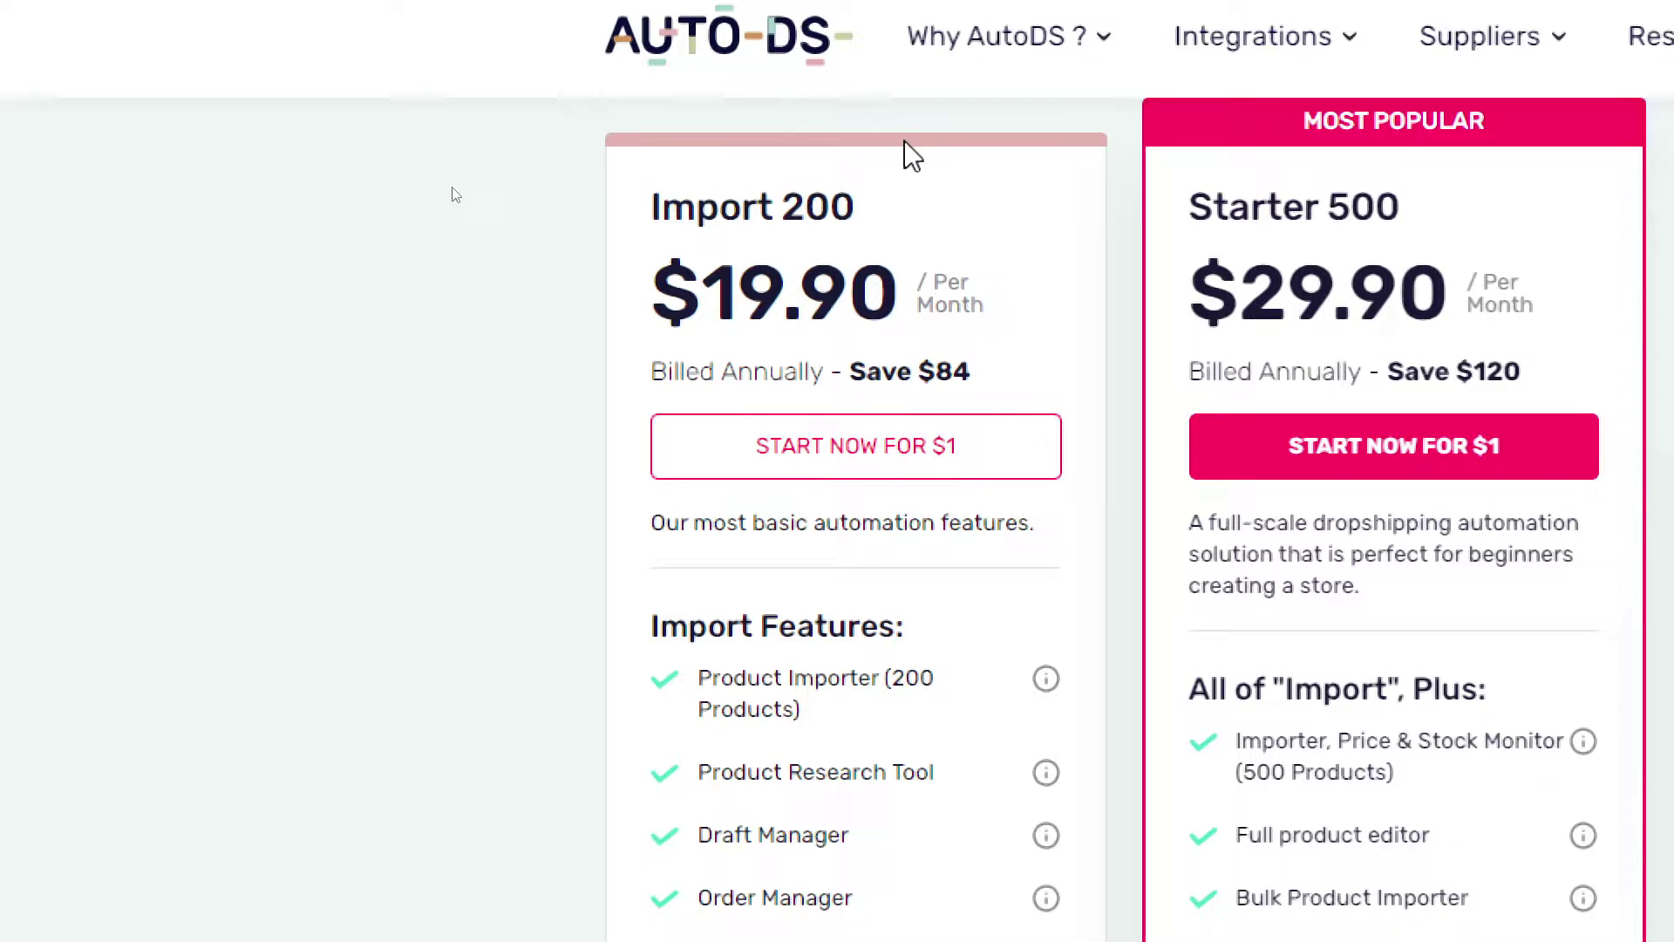
scroll(1106, 877, down, 2)
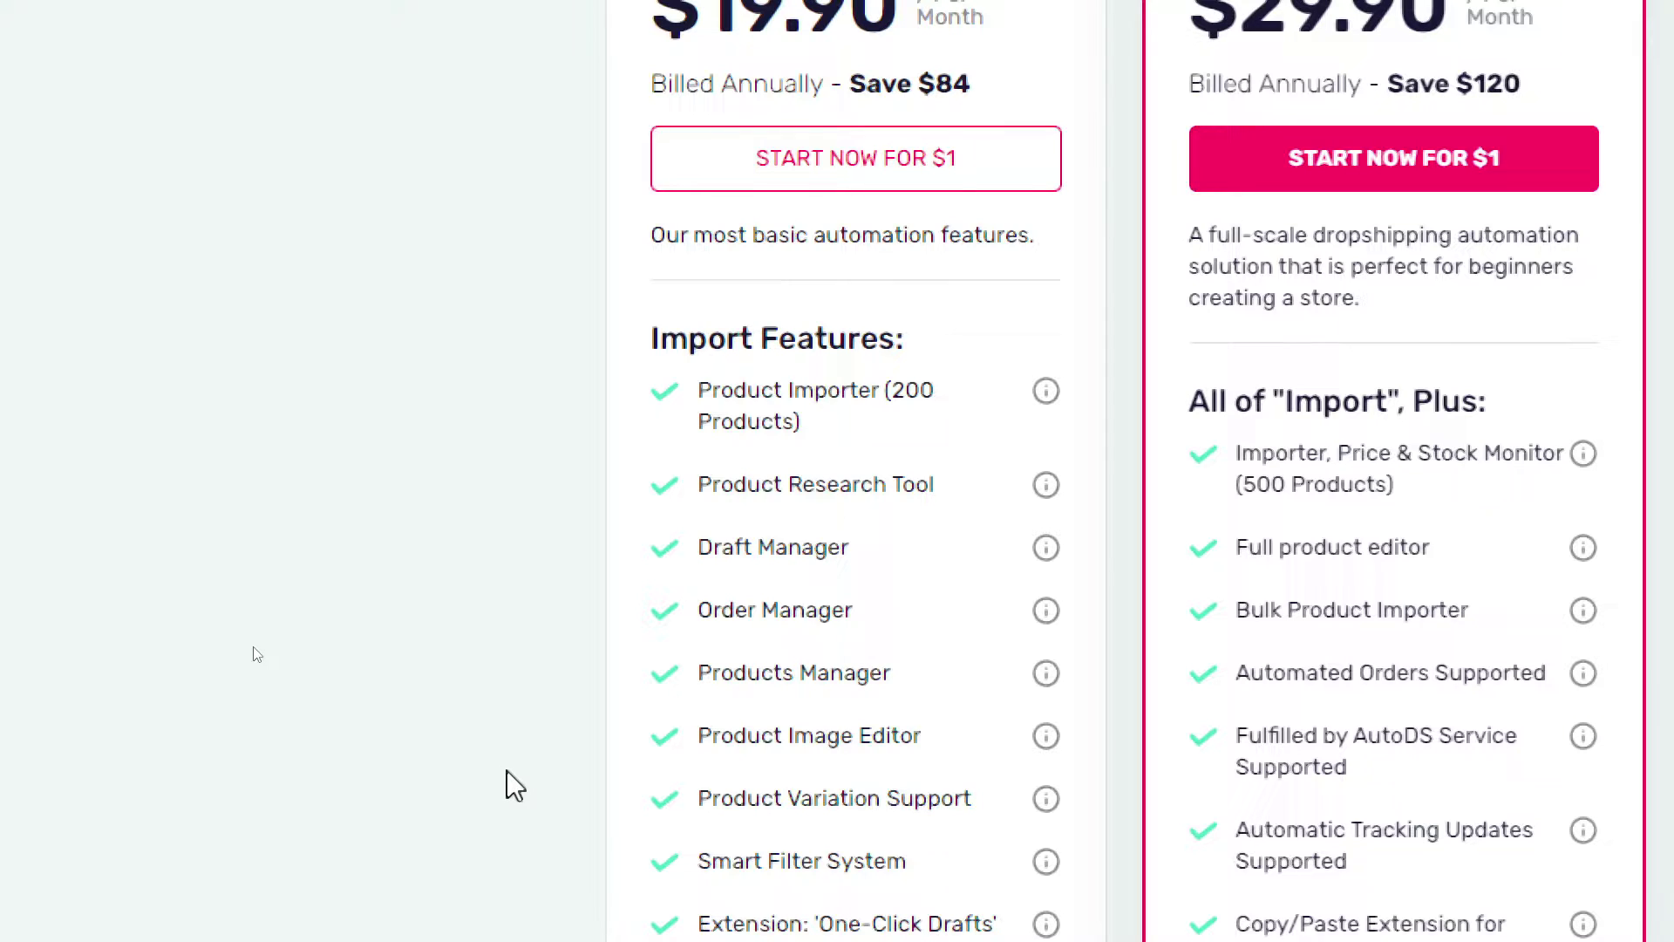
scroll(680, 907, down, 2)
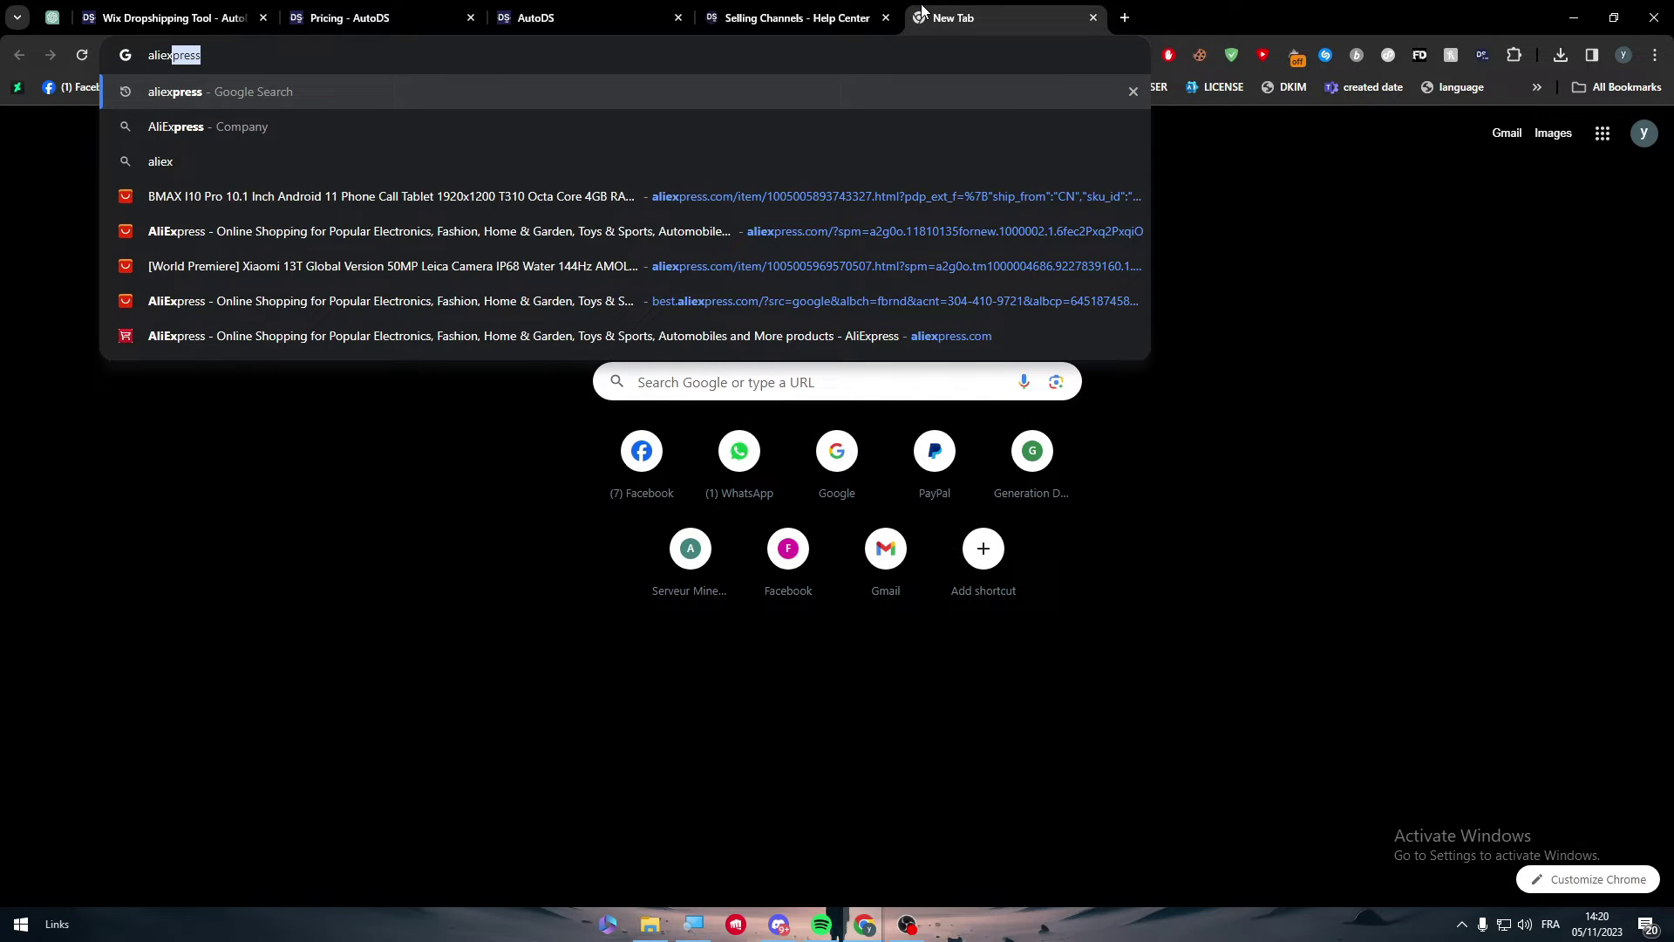
Open the BMAX I10 Pro tablet suggestion and inspect its MAD 703.75 price and images
key(Down)
key(Down)
key(Down)
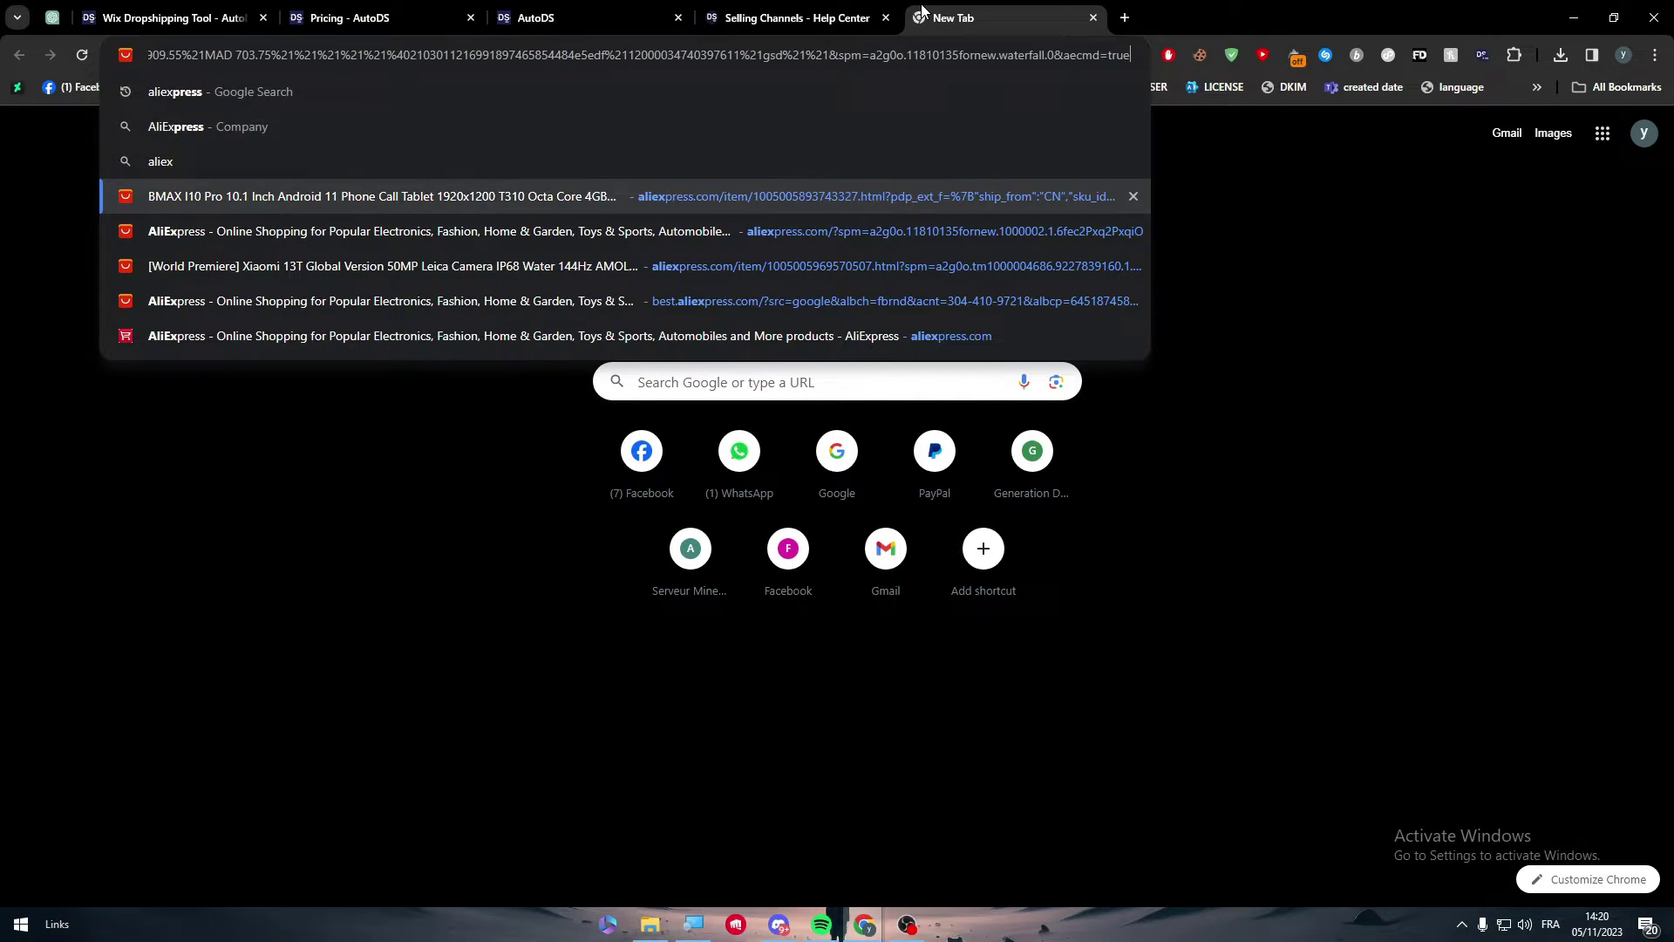
key(Return)
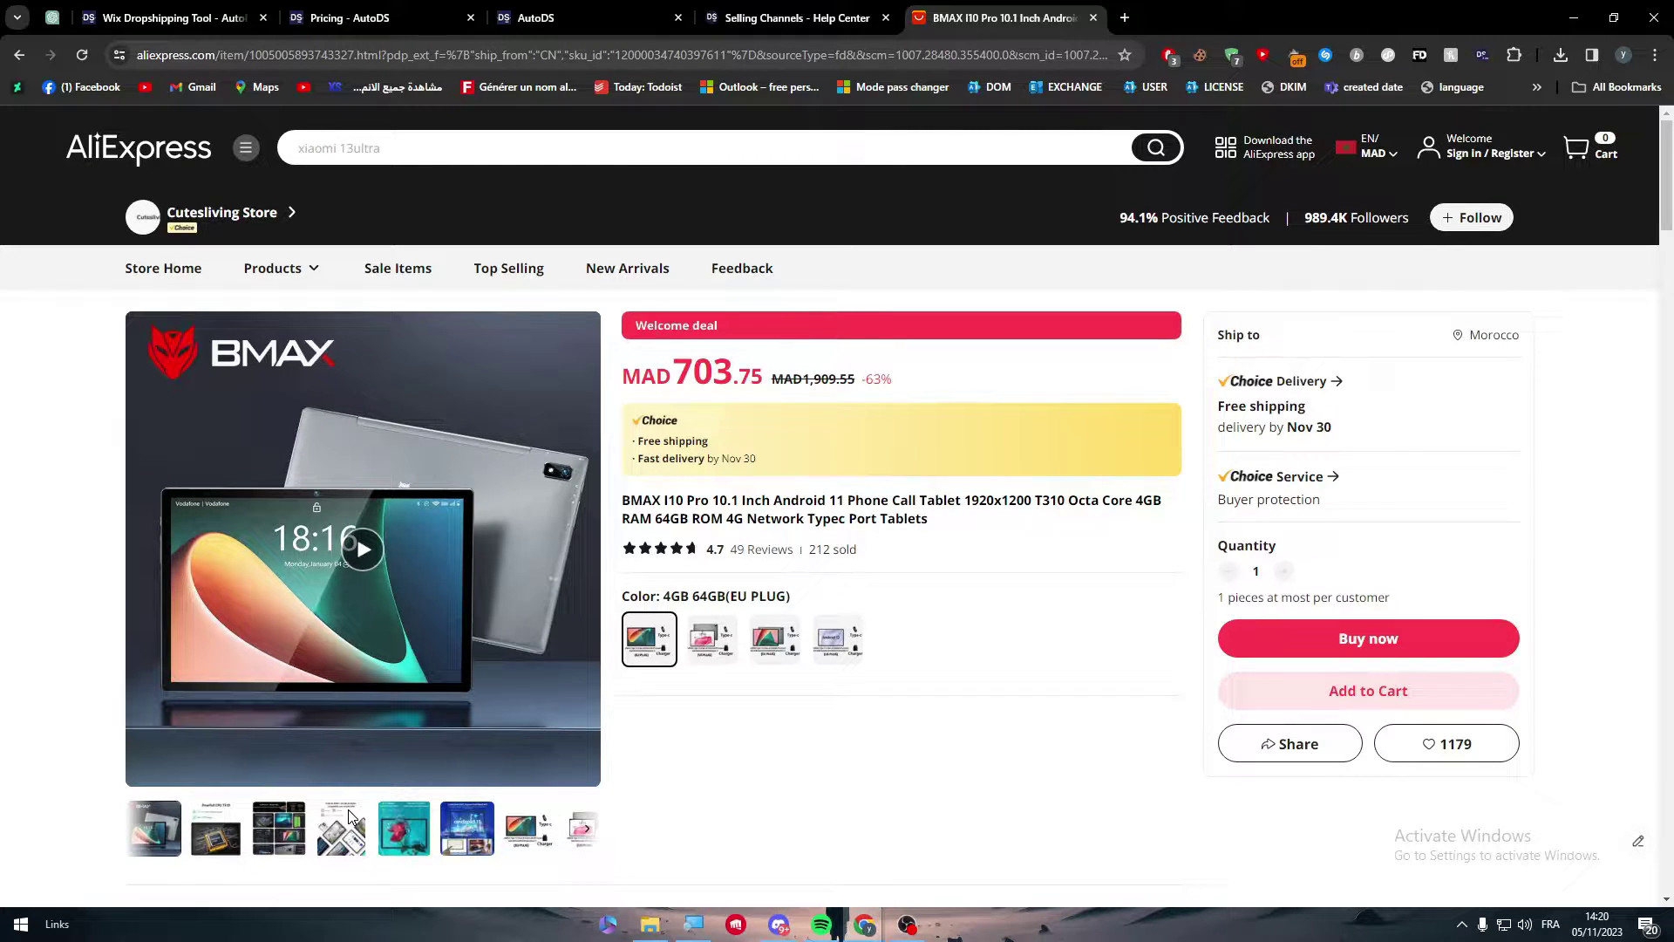
mouse_move(341, 828)
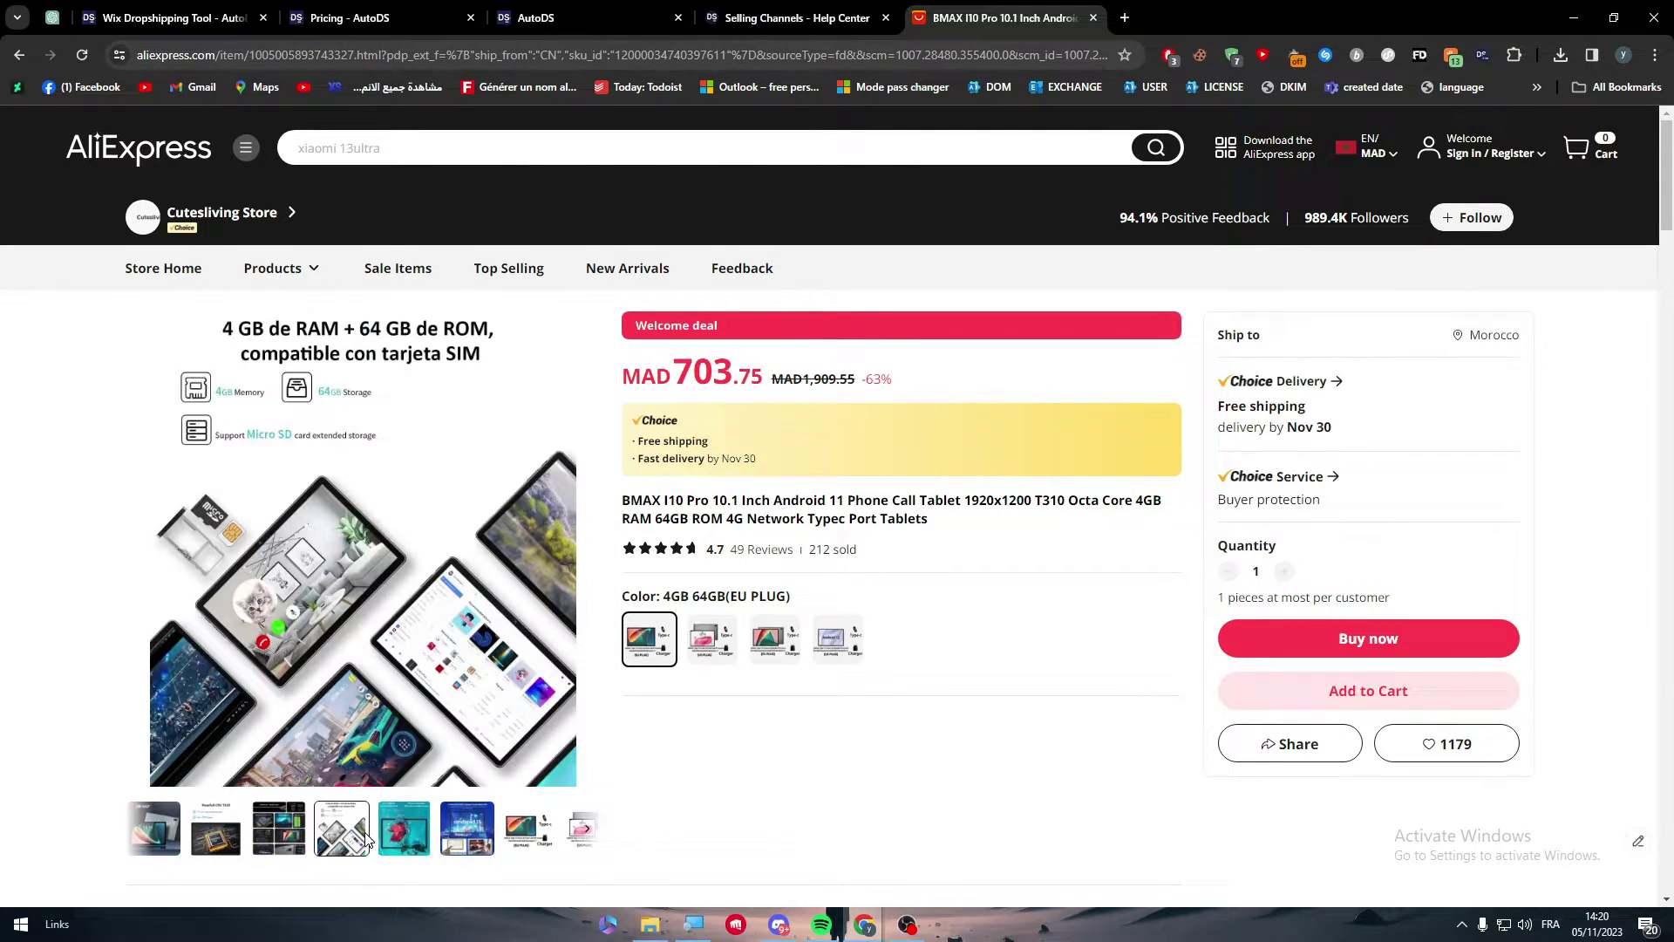
mouse_move(467, 828)
double_click(704, 373)
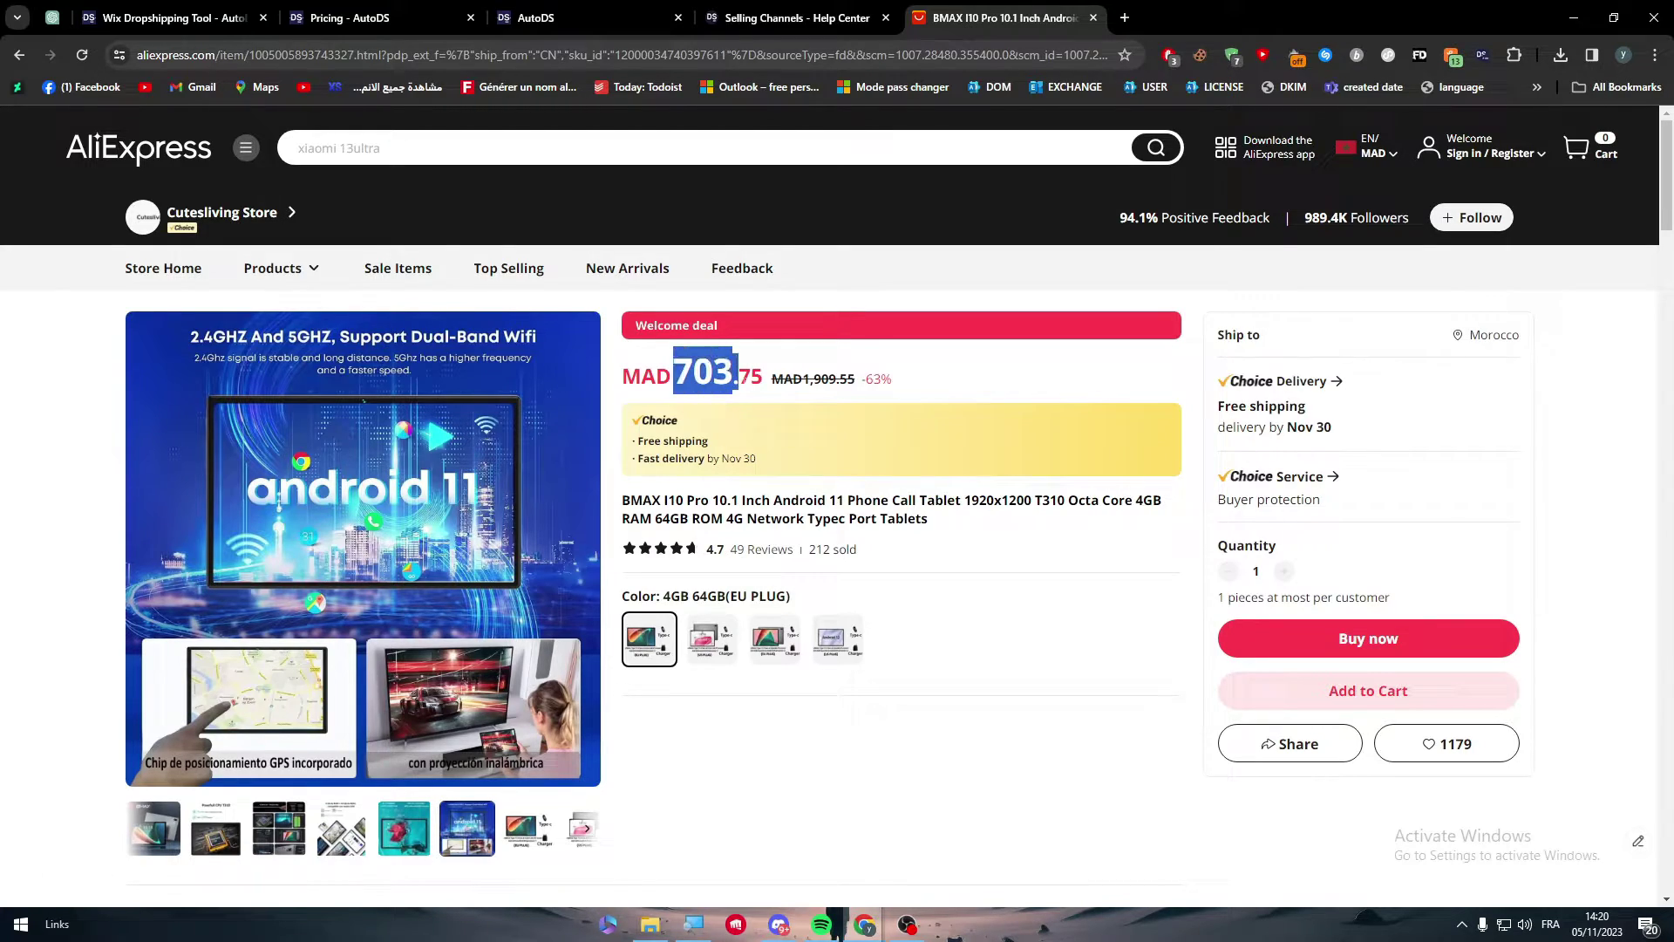
click(838, 380)
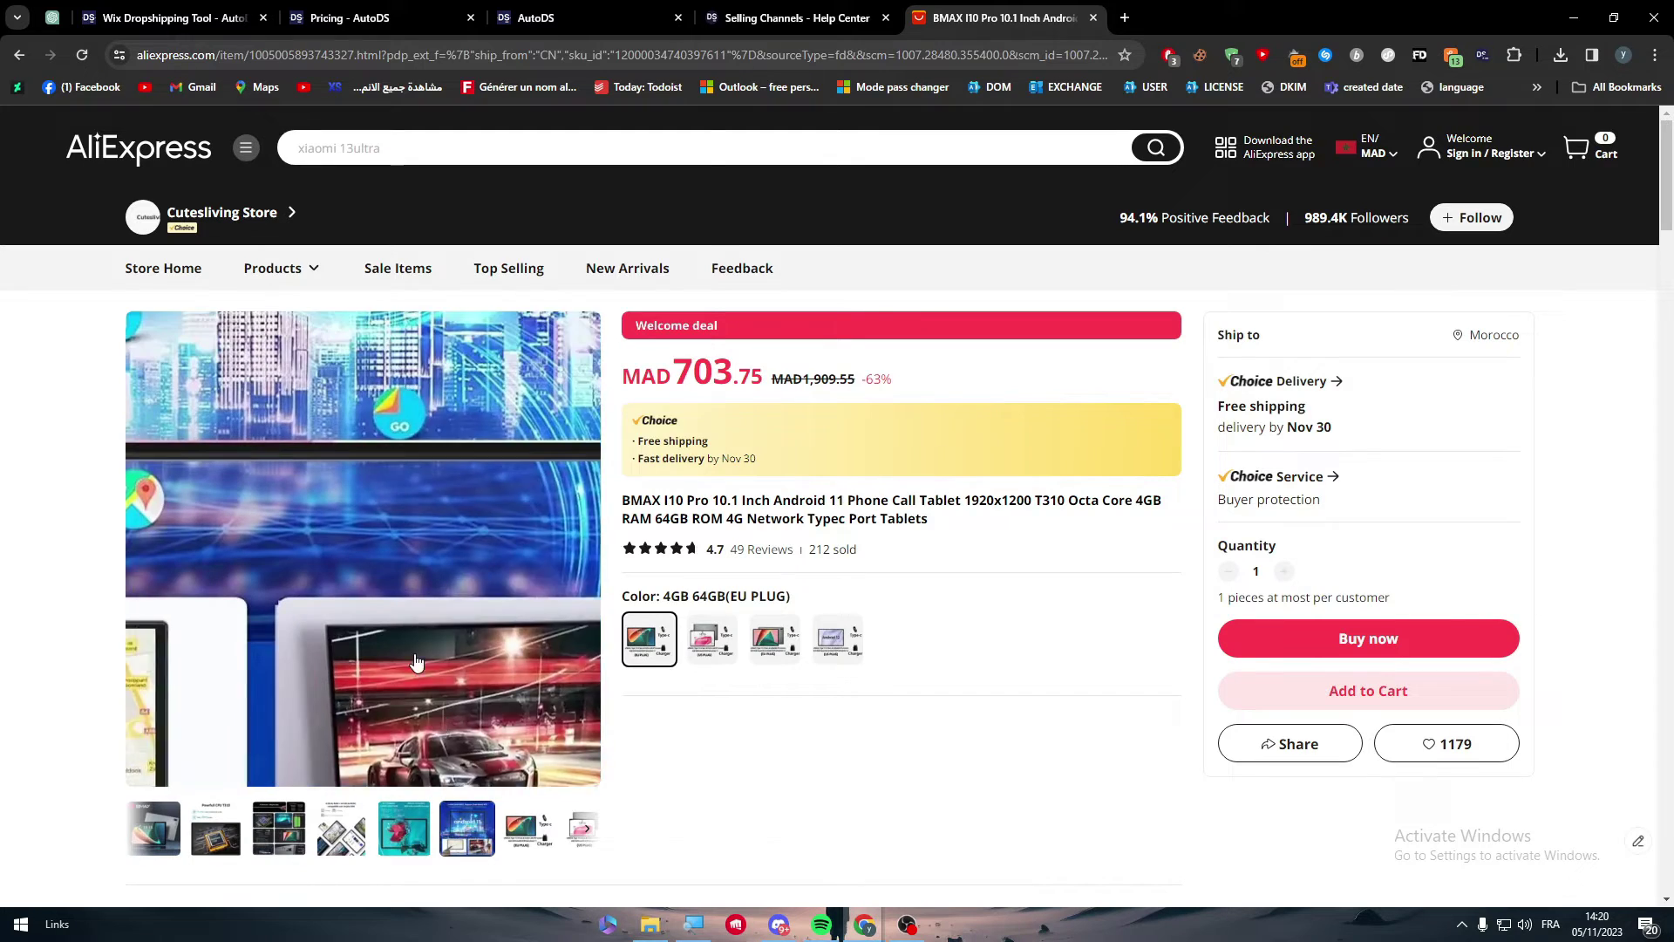
right_click(400, 626)
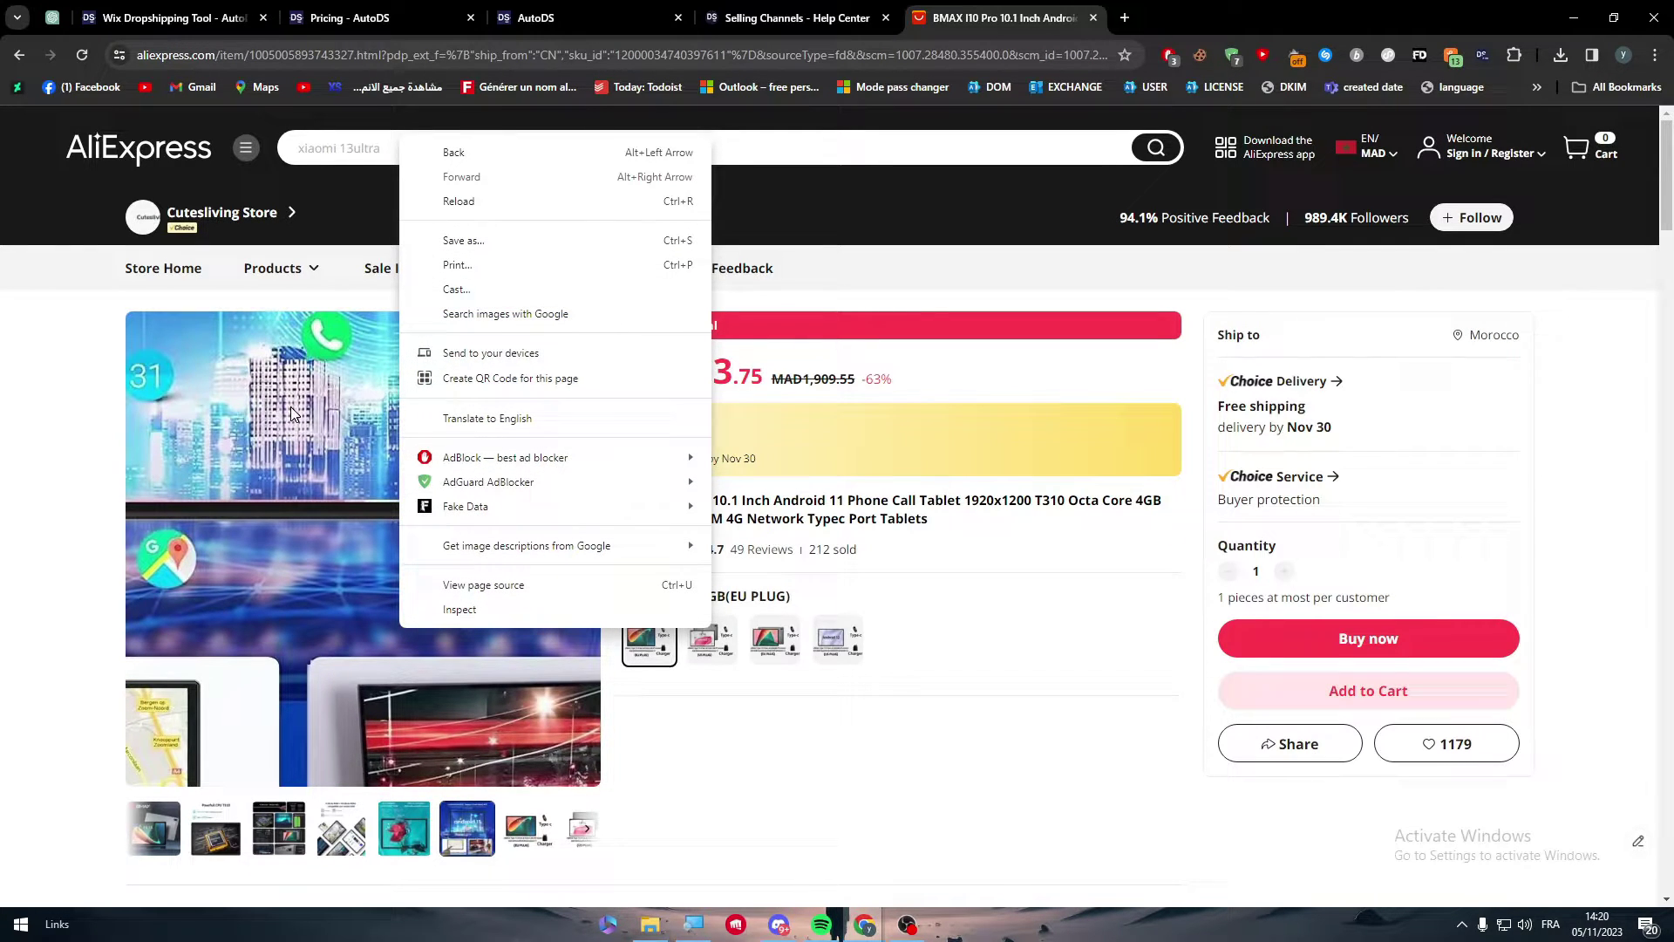
click(18, 486)
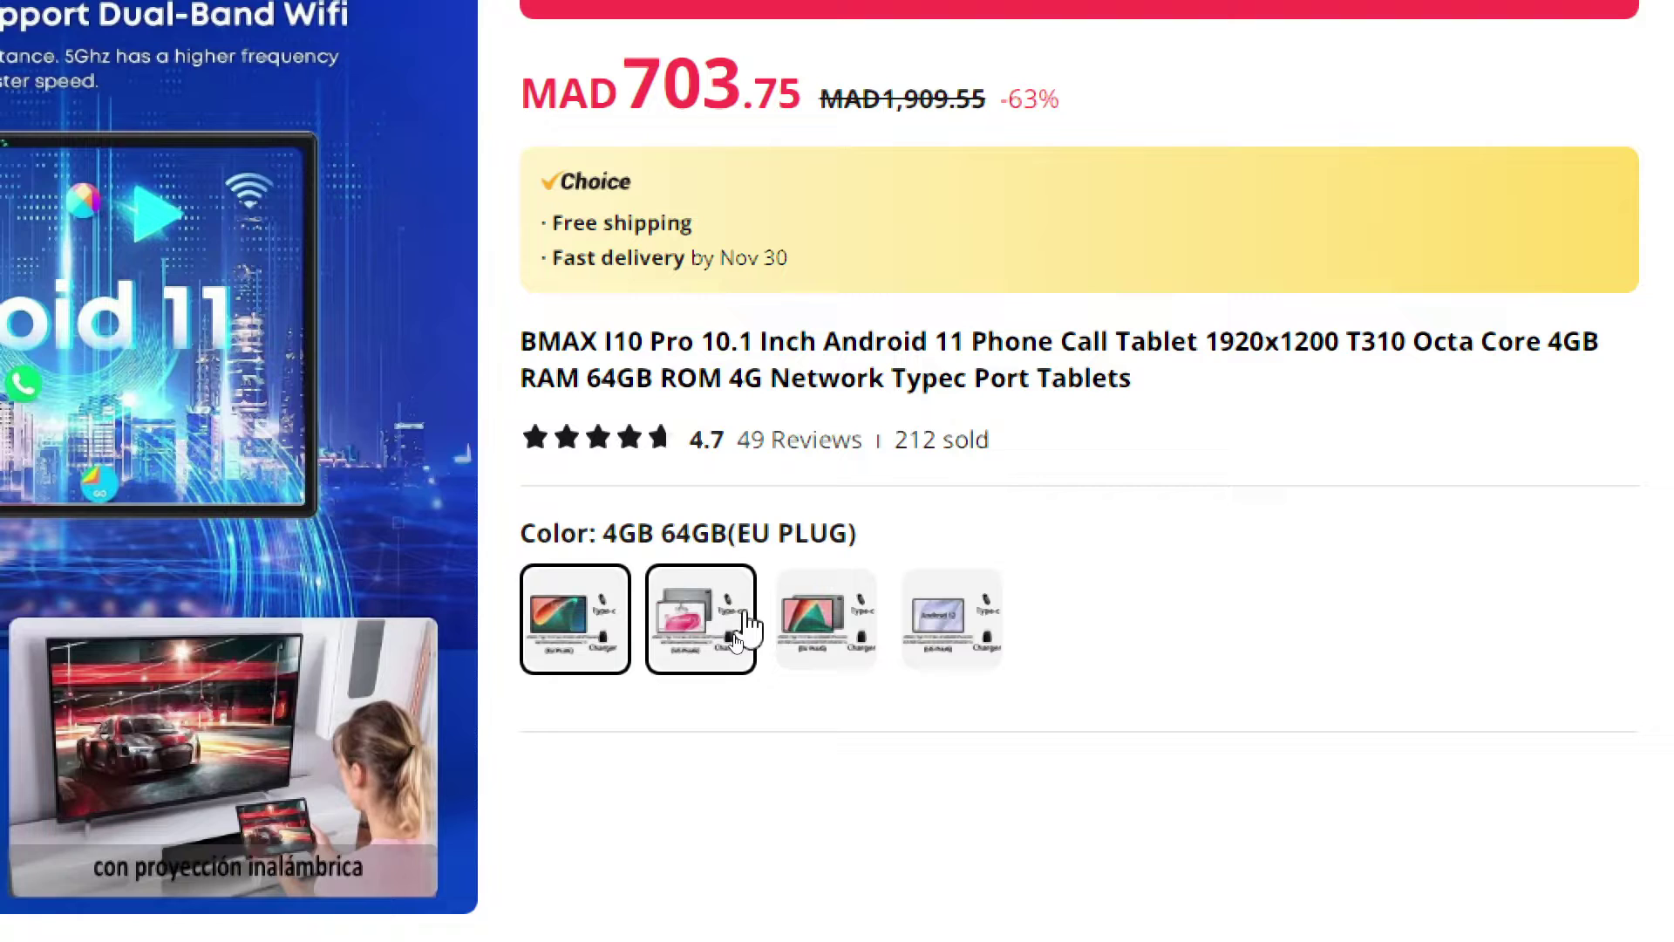
click(714, 639)
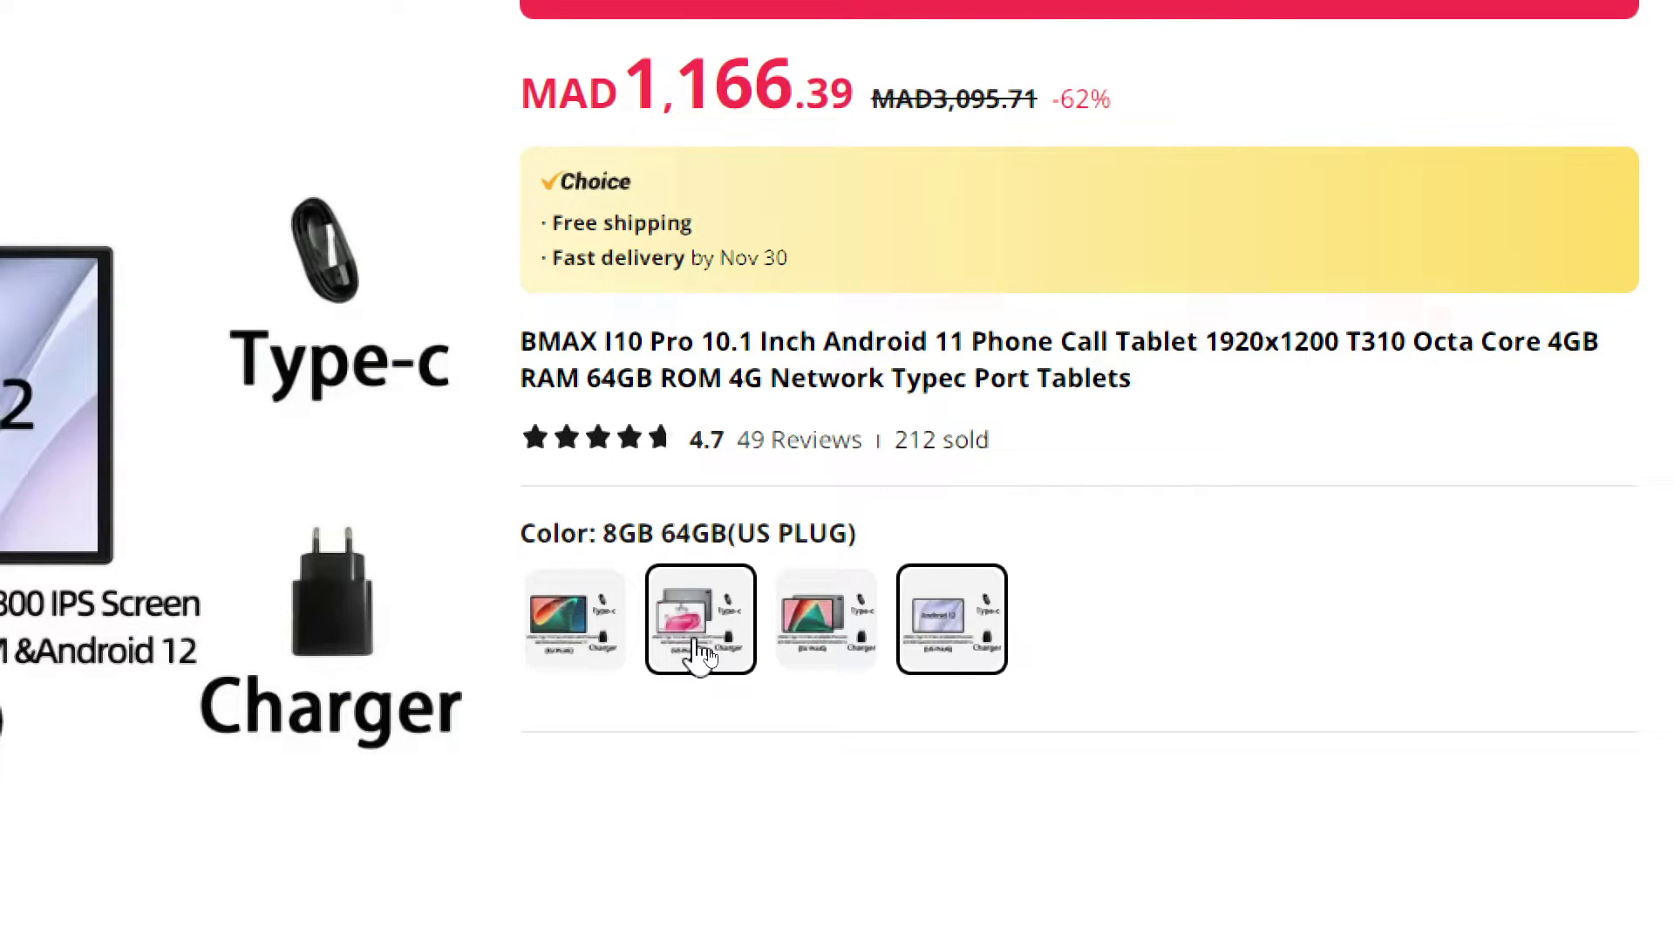
drag(616, 533, 739, 671)
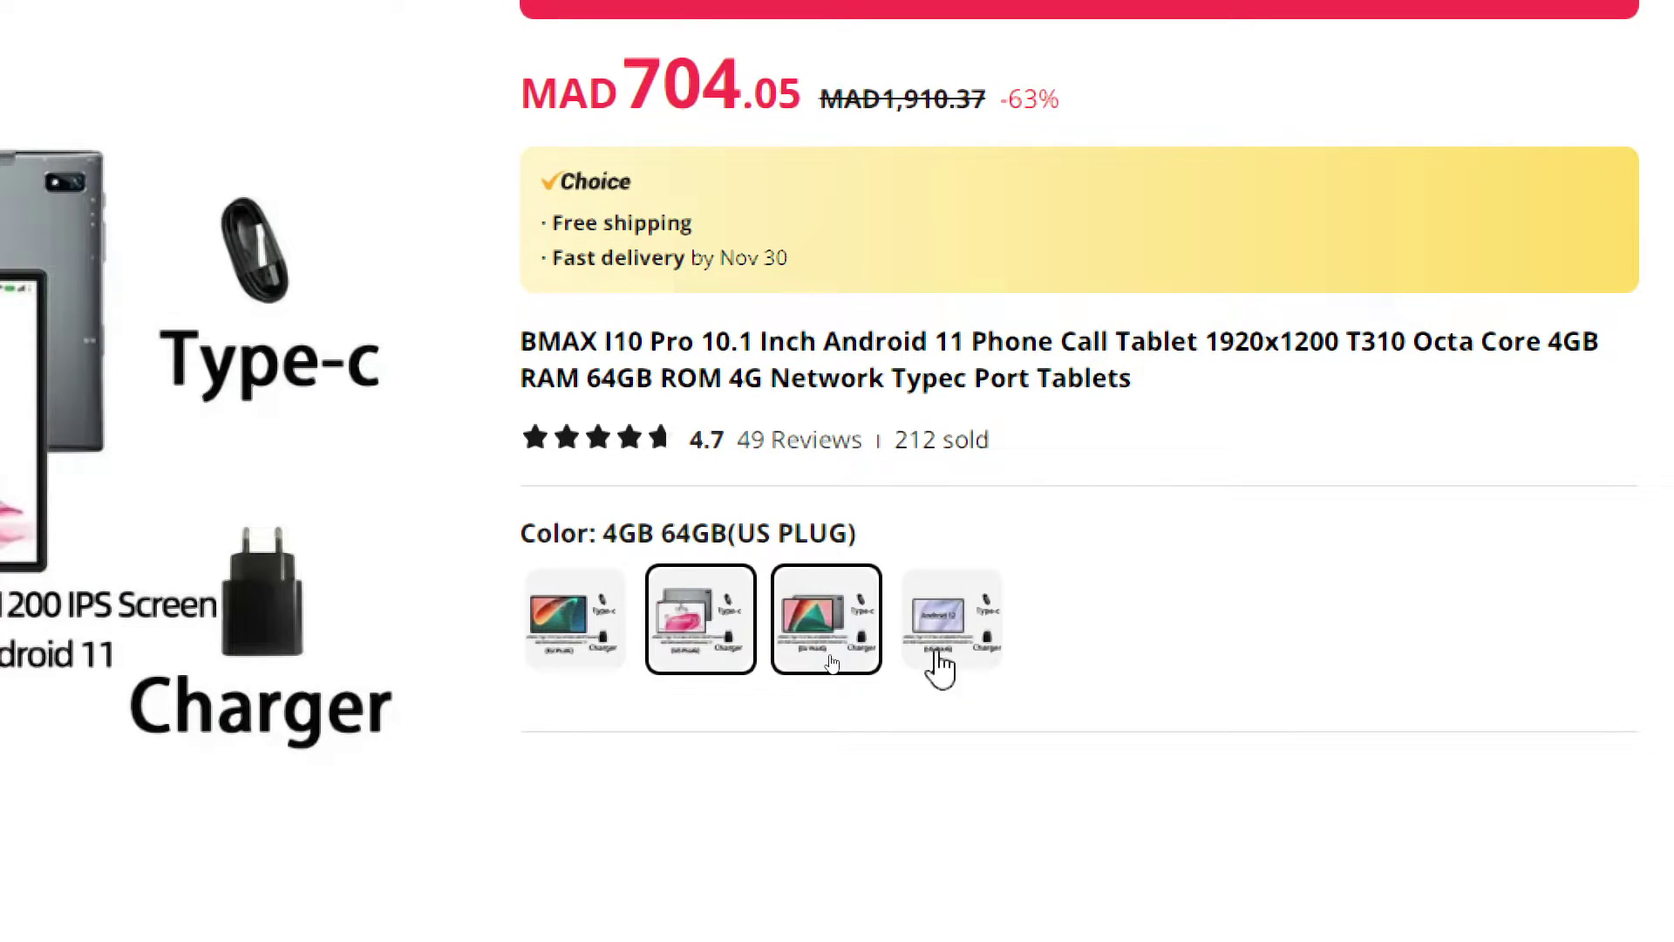
click(948, 660)
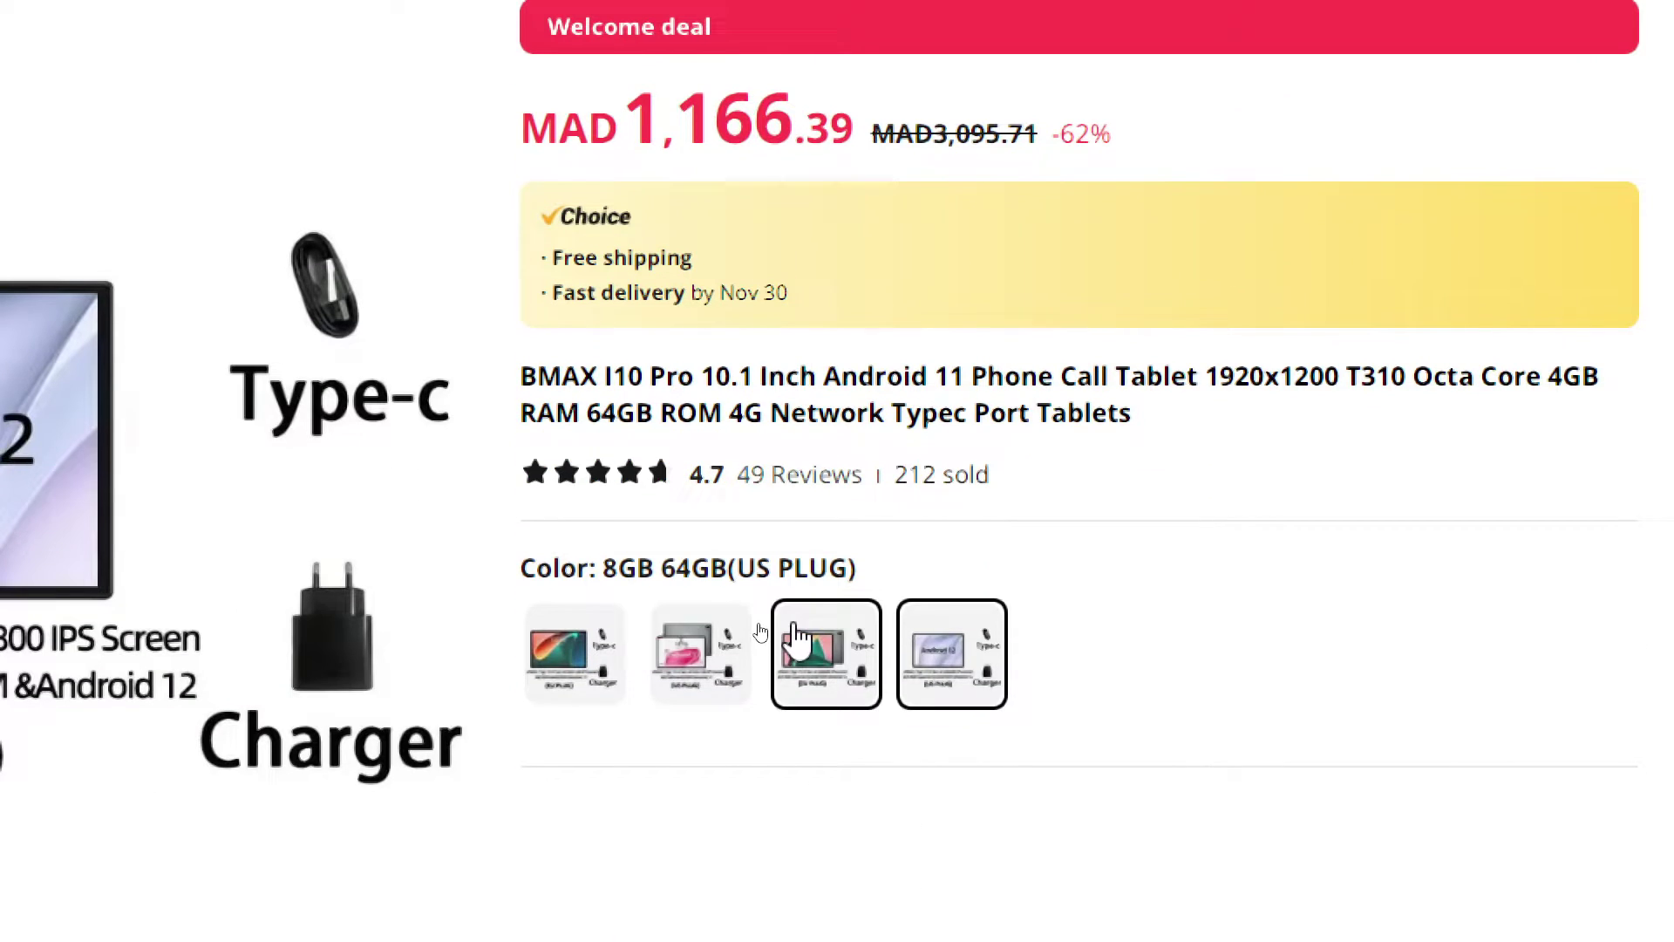
click(818, 651)
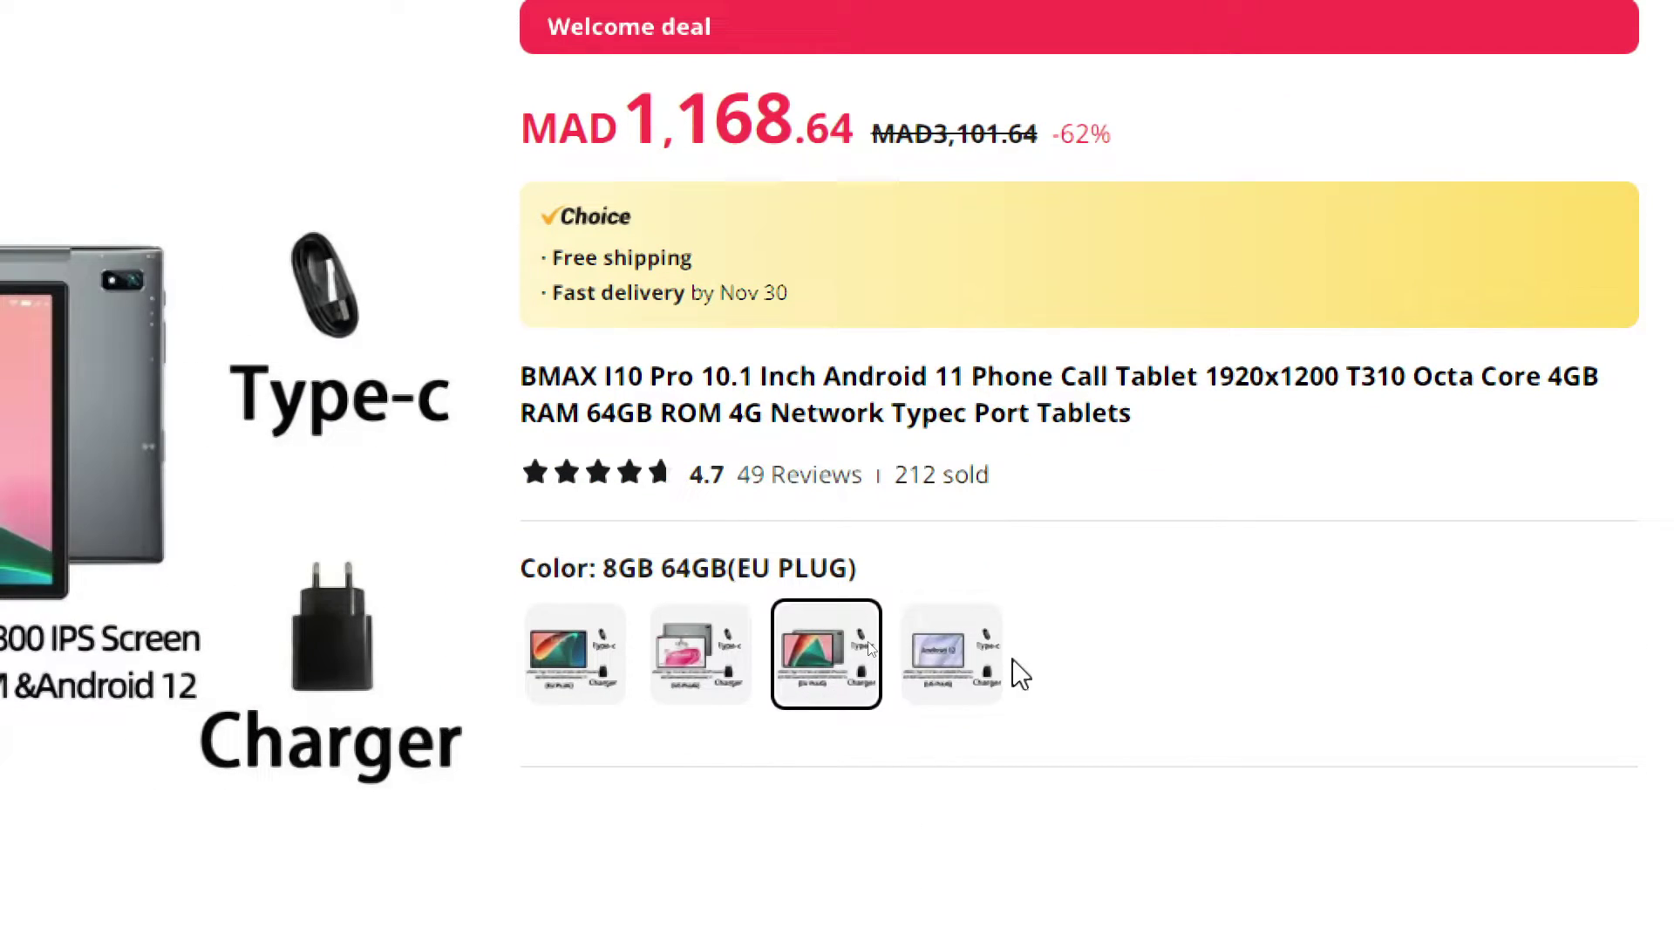
click(965, 642)
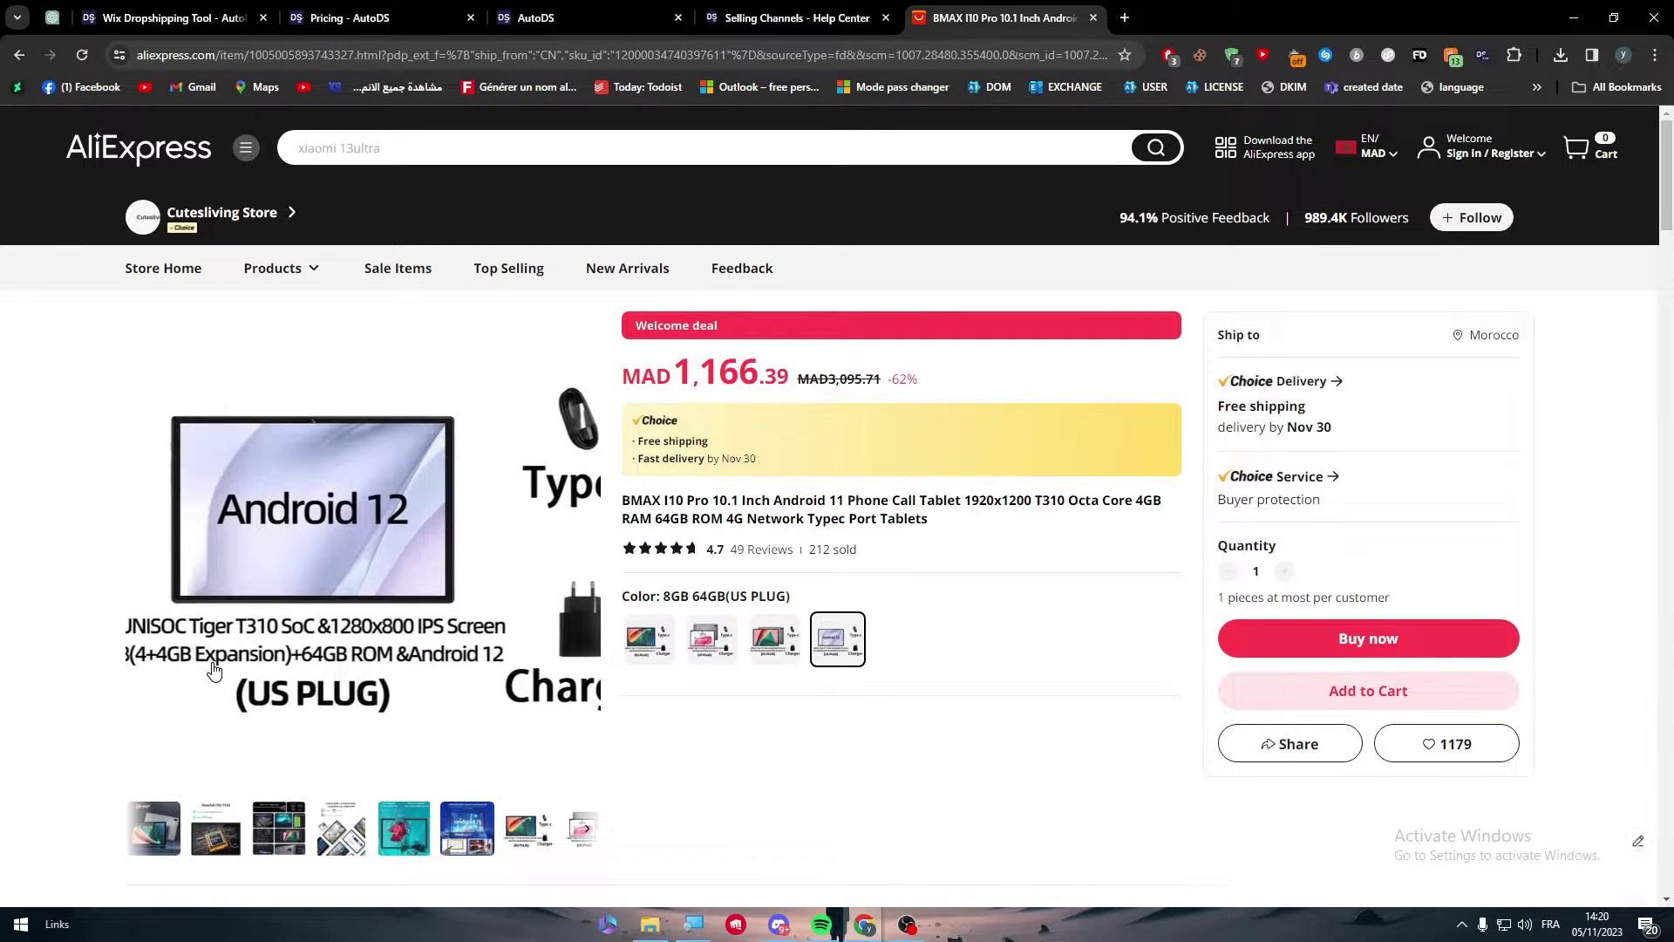
click(782, 638)
click(718, 646)
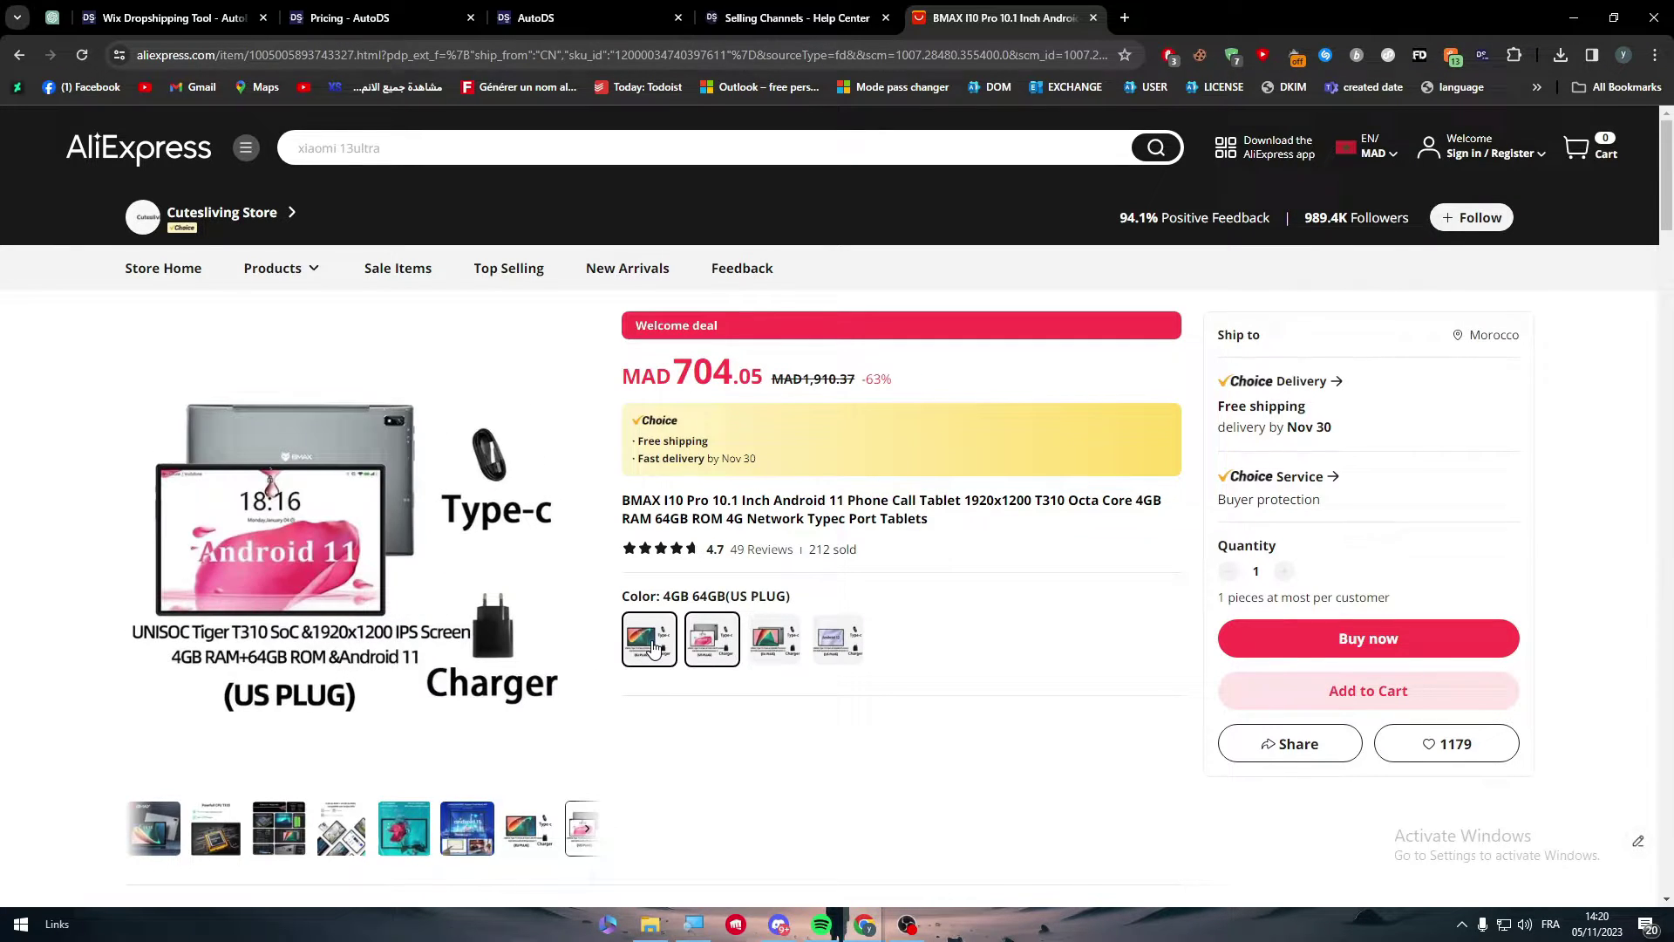
click(652, 647)
mouse_move(1671, 271)
mouse_down()
mouse_move(1671, 702)
mouse_move(1635, 315)
mouse_up()
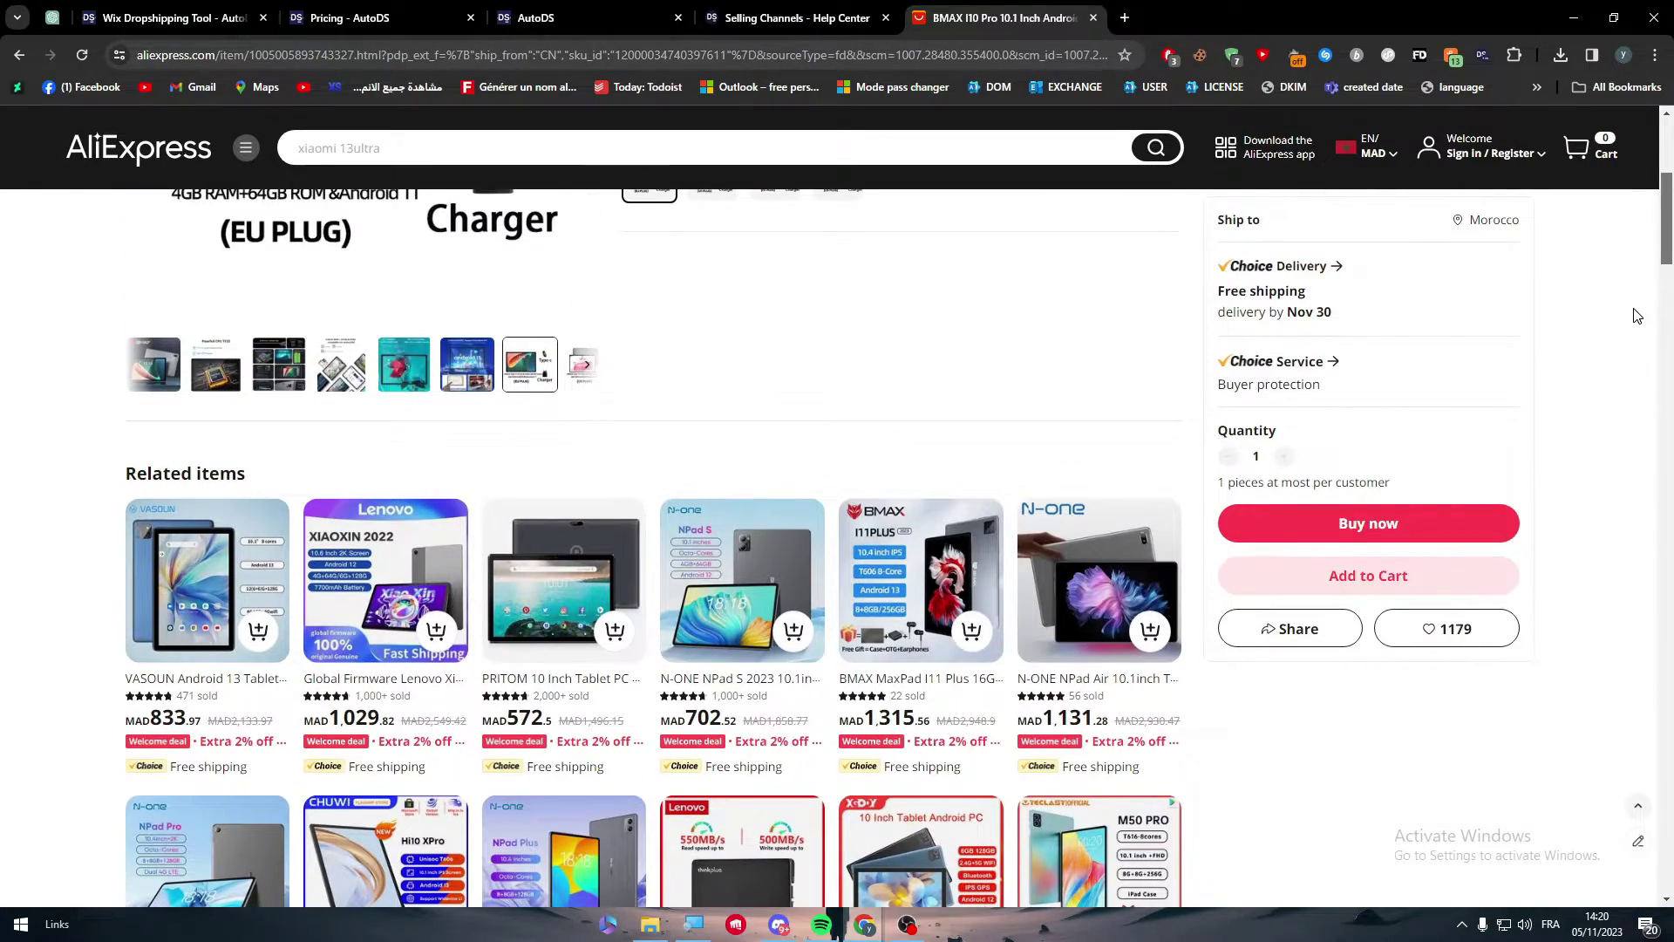
scroll(1635, 315, down, 3)
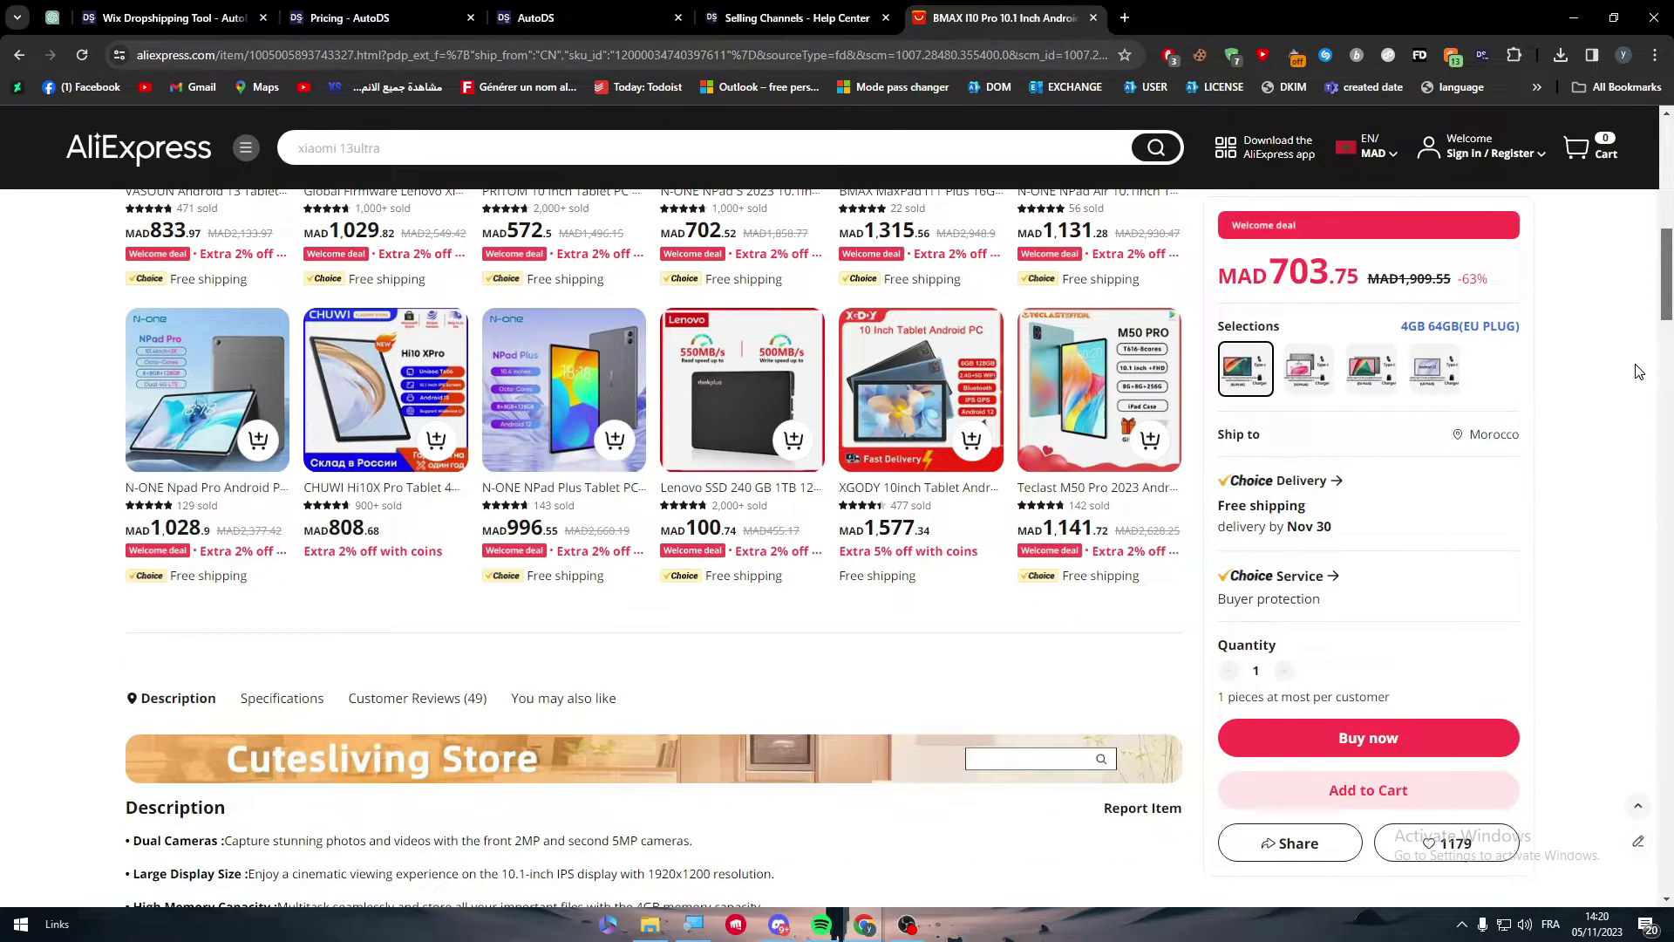
scroll(1635, 370, up, 5)
scroll(1635, 271, down, 1)
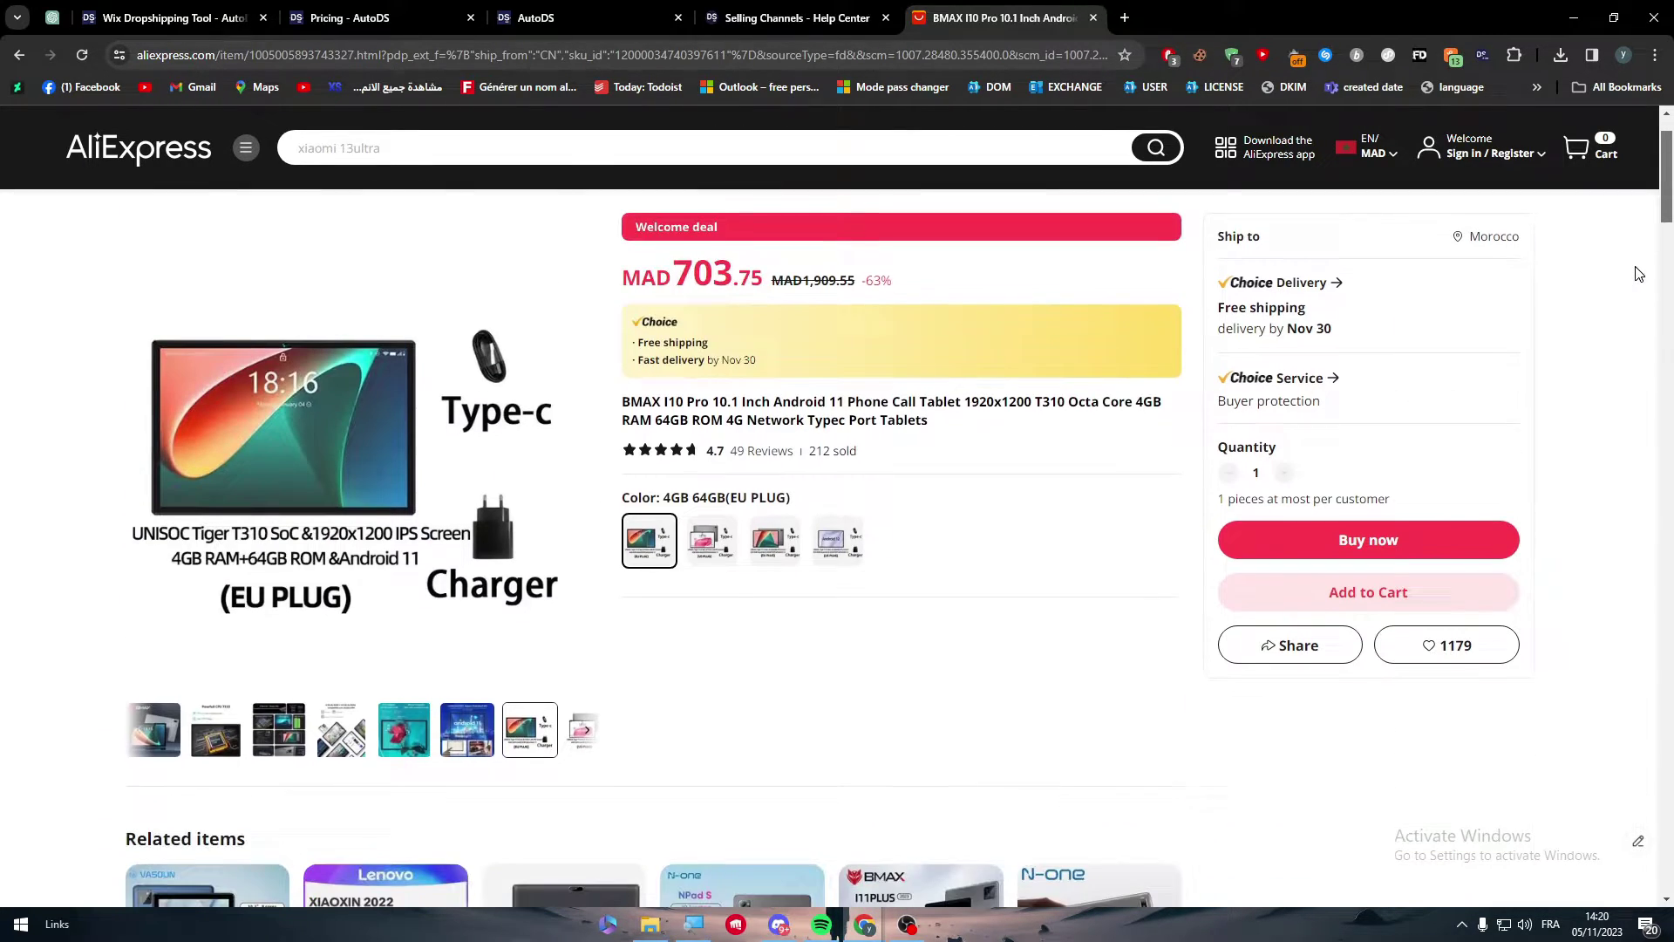
scroll(1635, 270, up, 1)
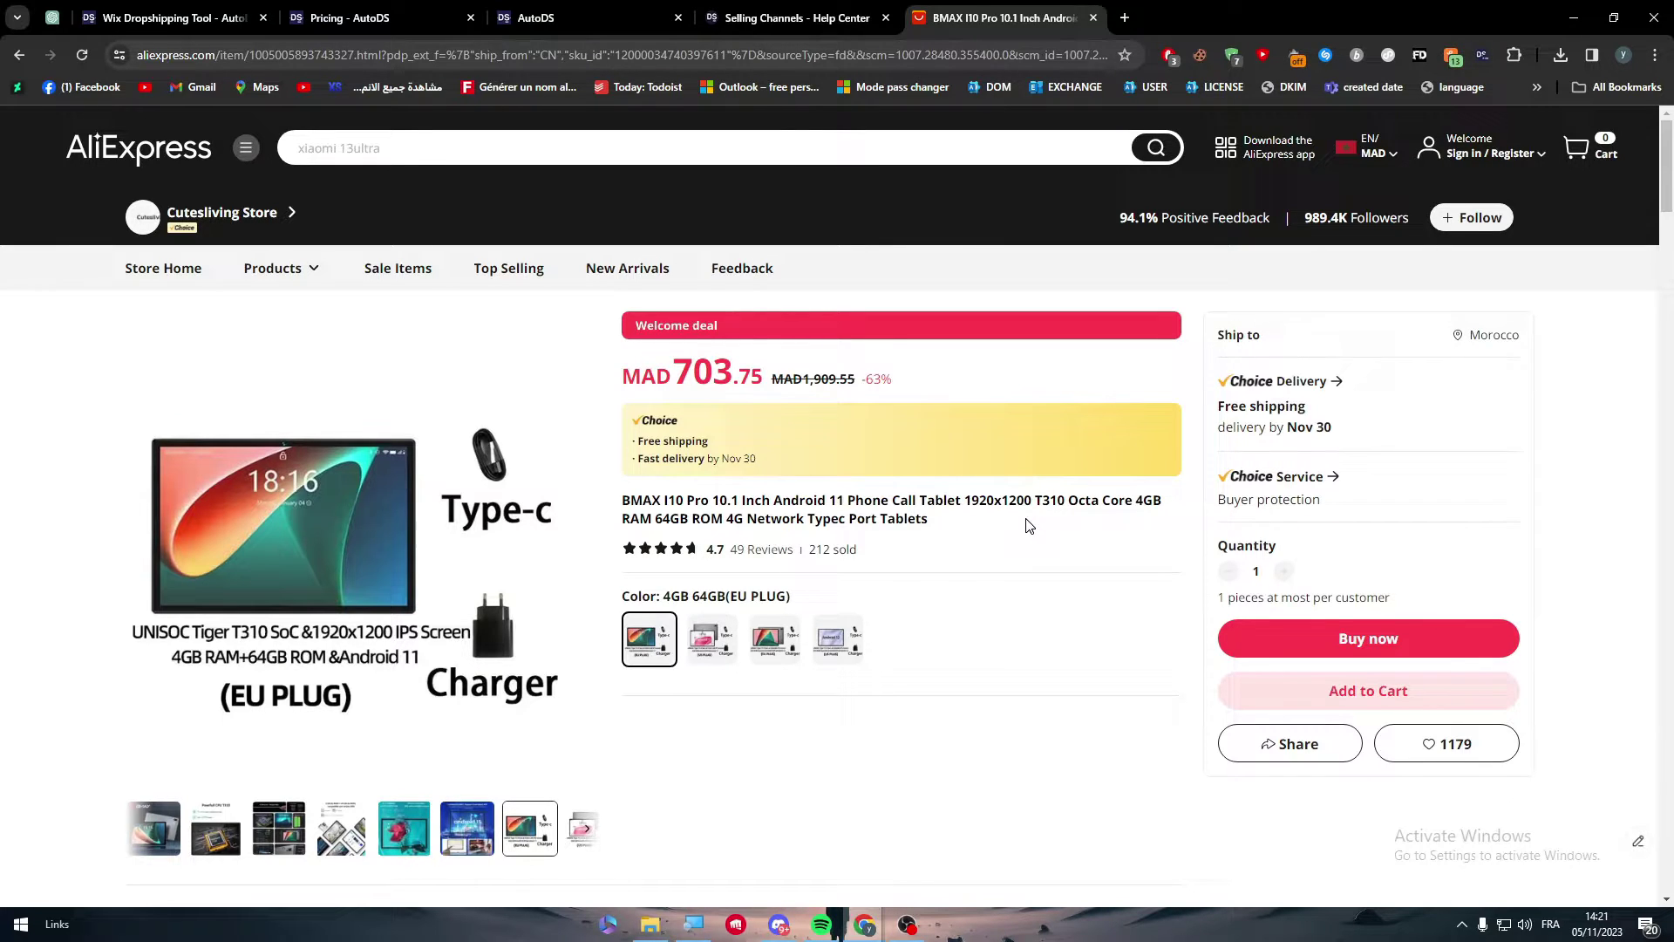
click(206, 17)
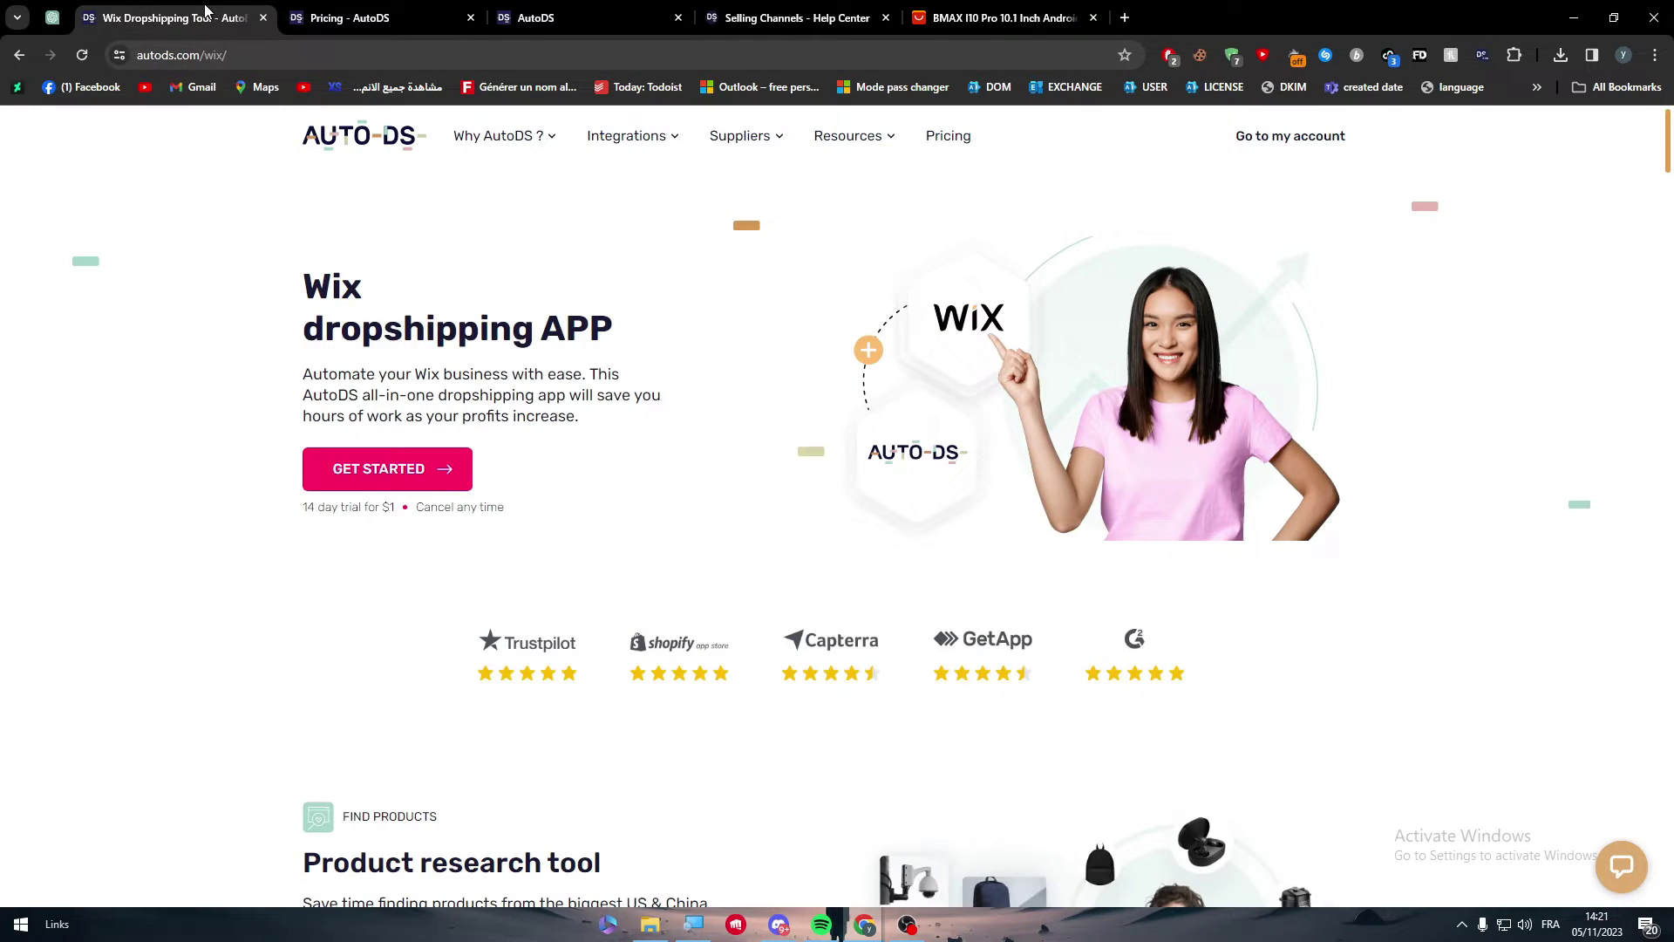
click(373, 22)
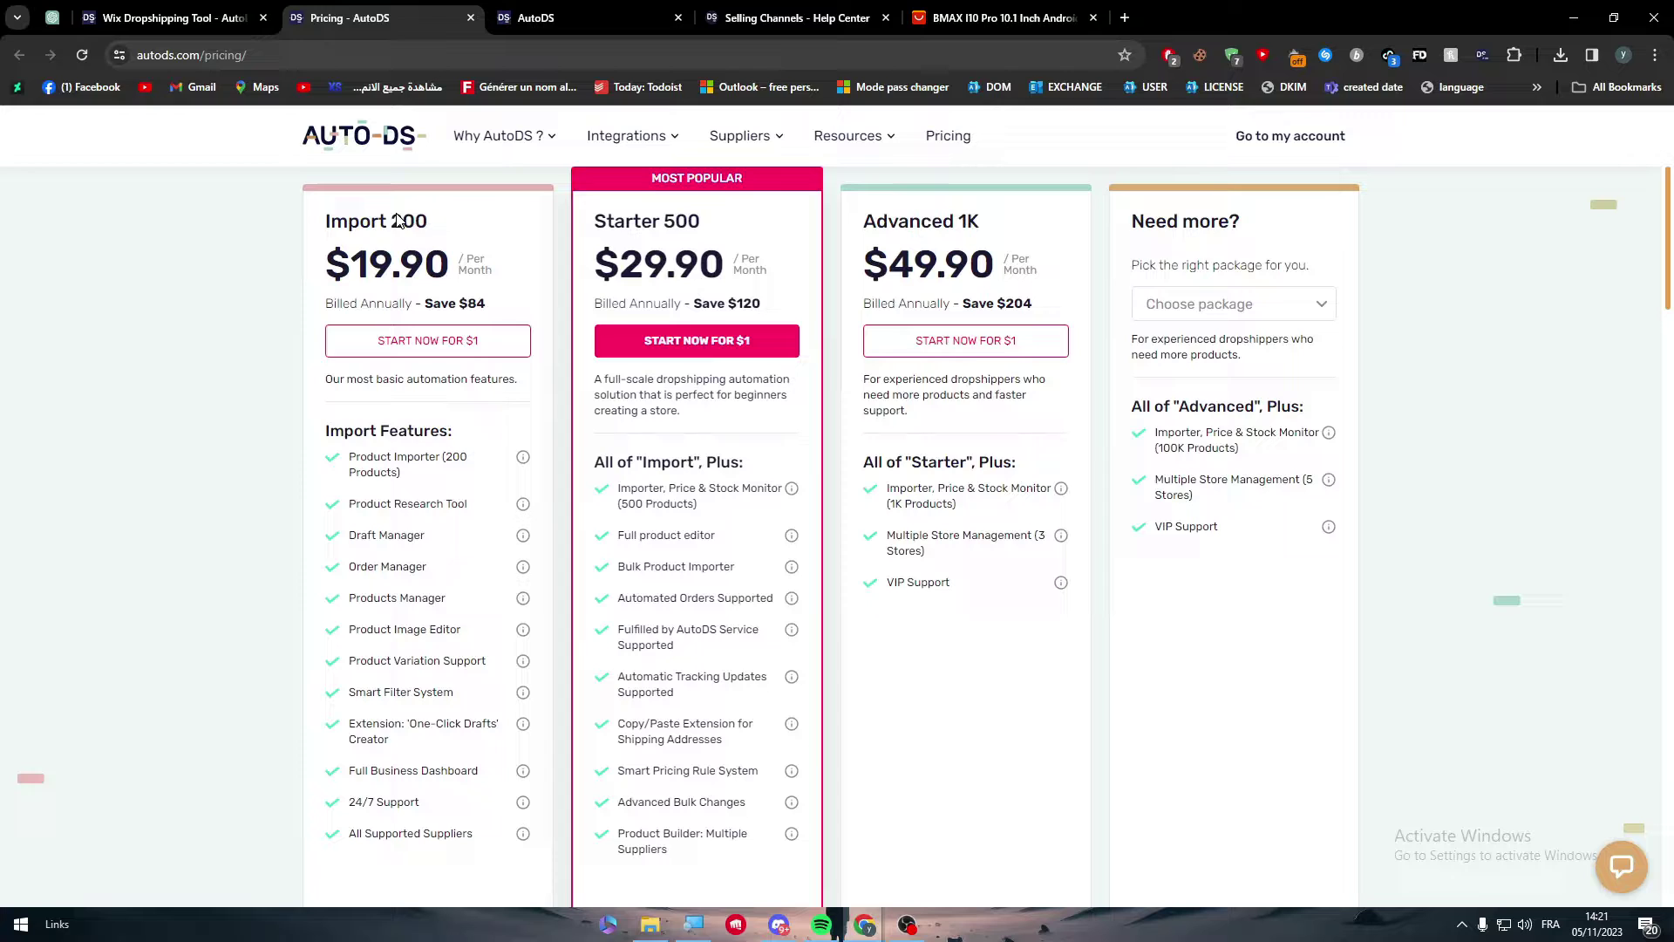
click(1000, 18)
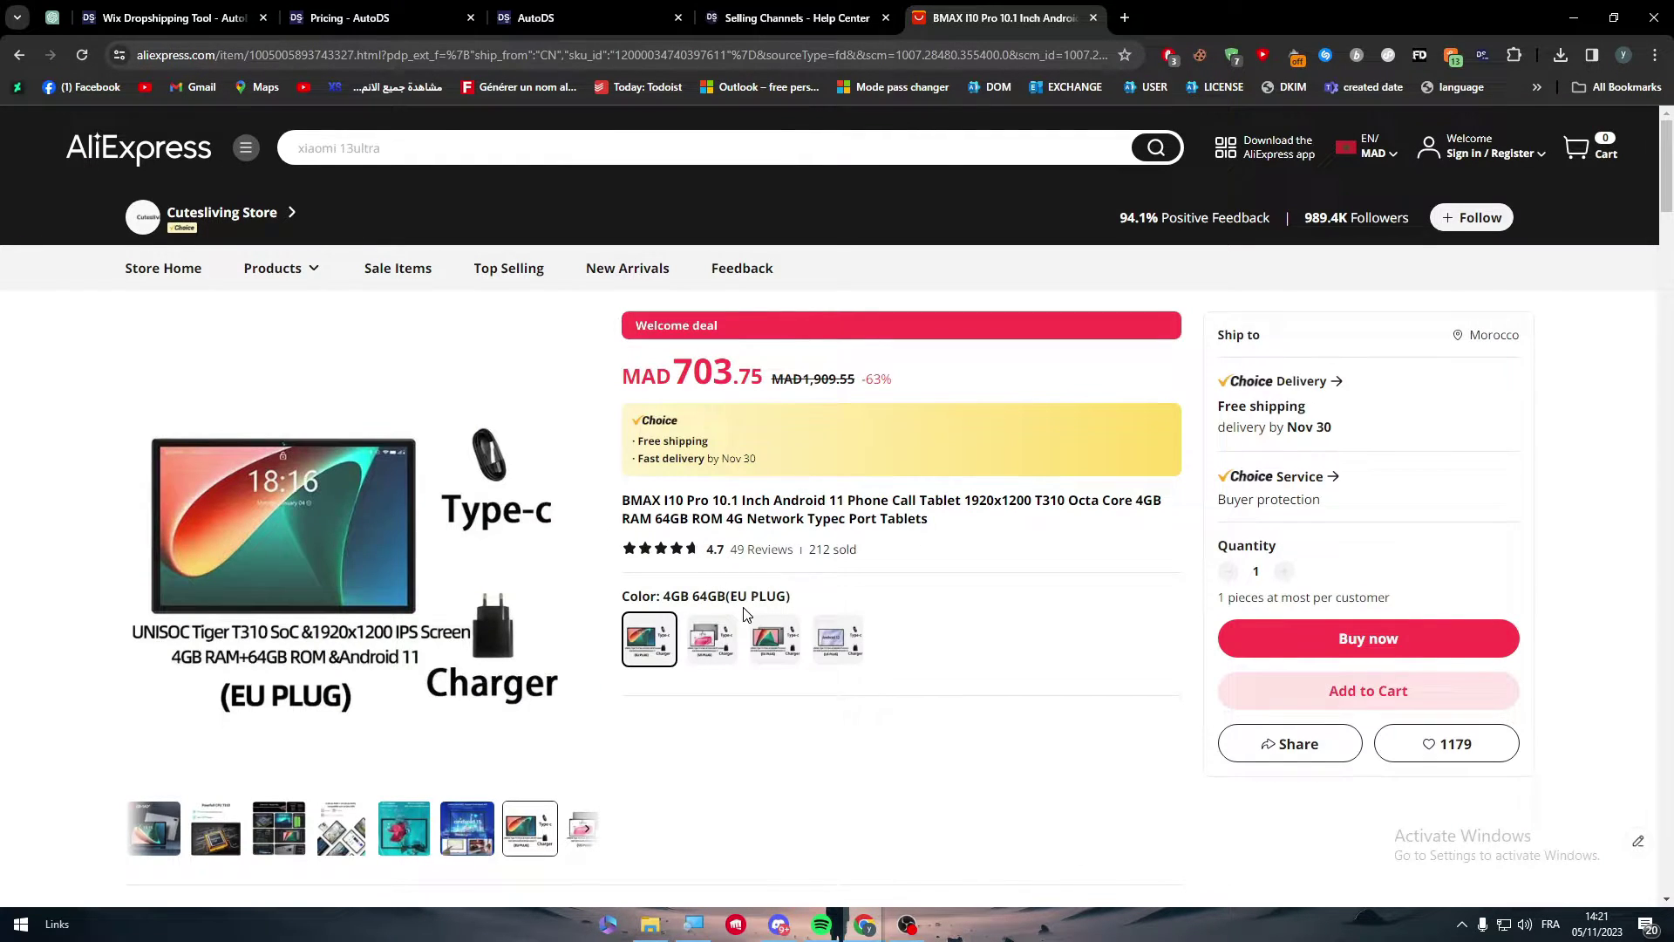
click(207, 17)
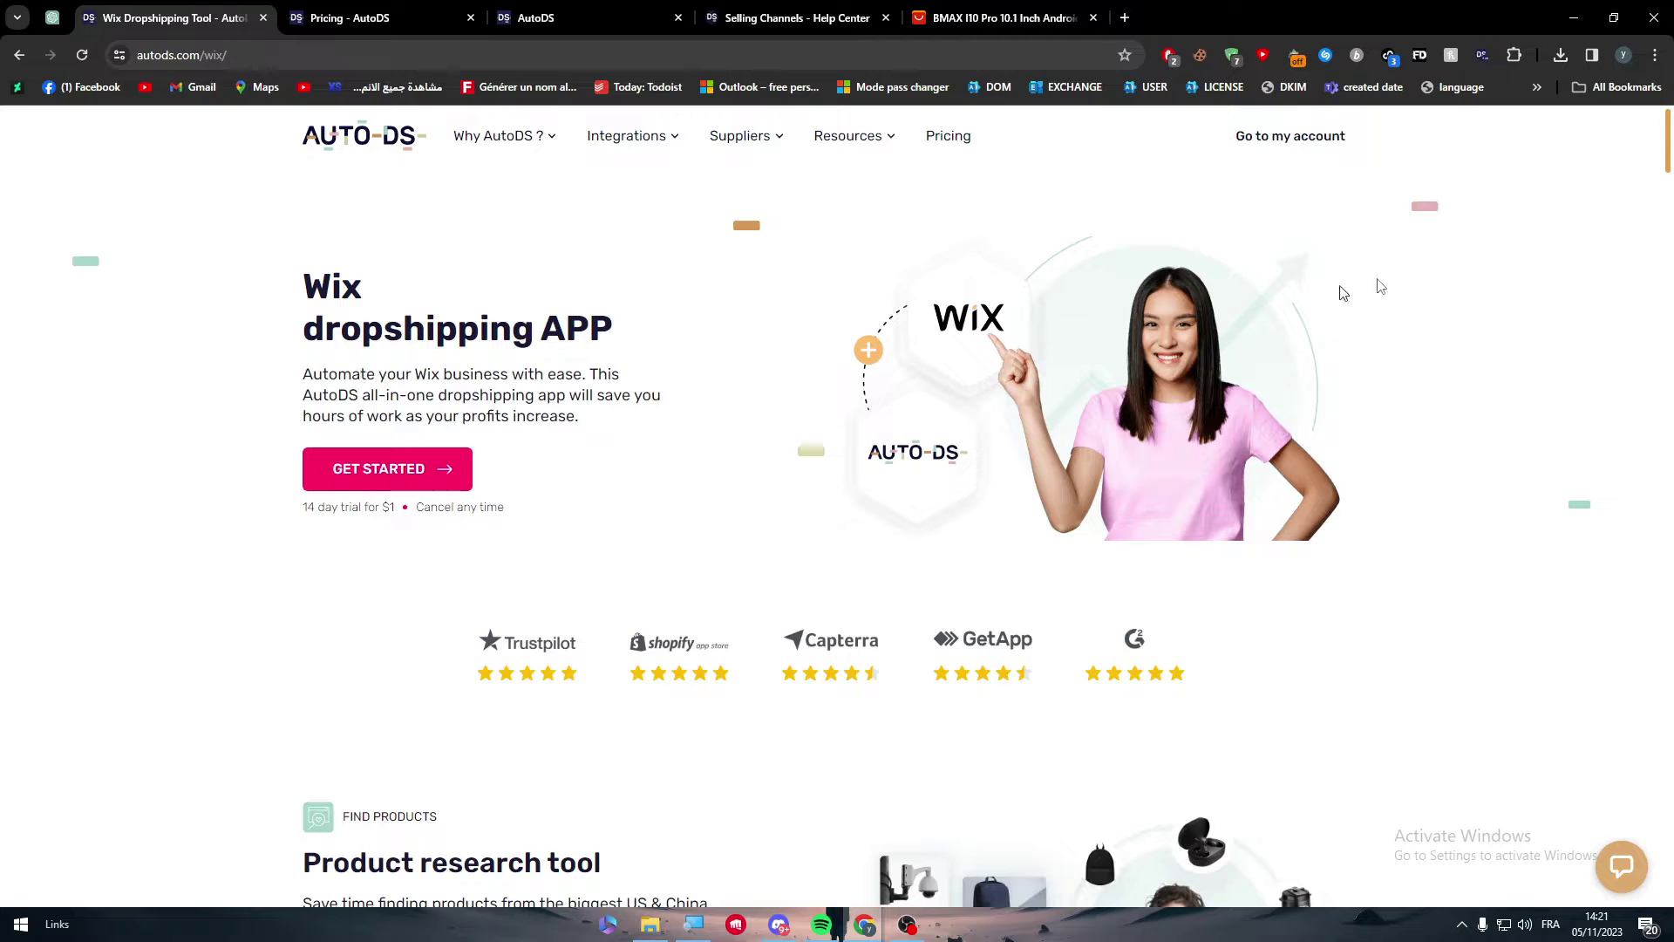
click(375, 17)
scroll(306, 698, down, 1)
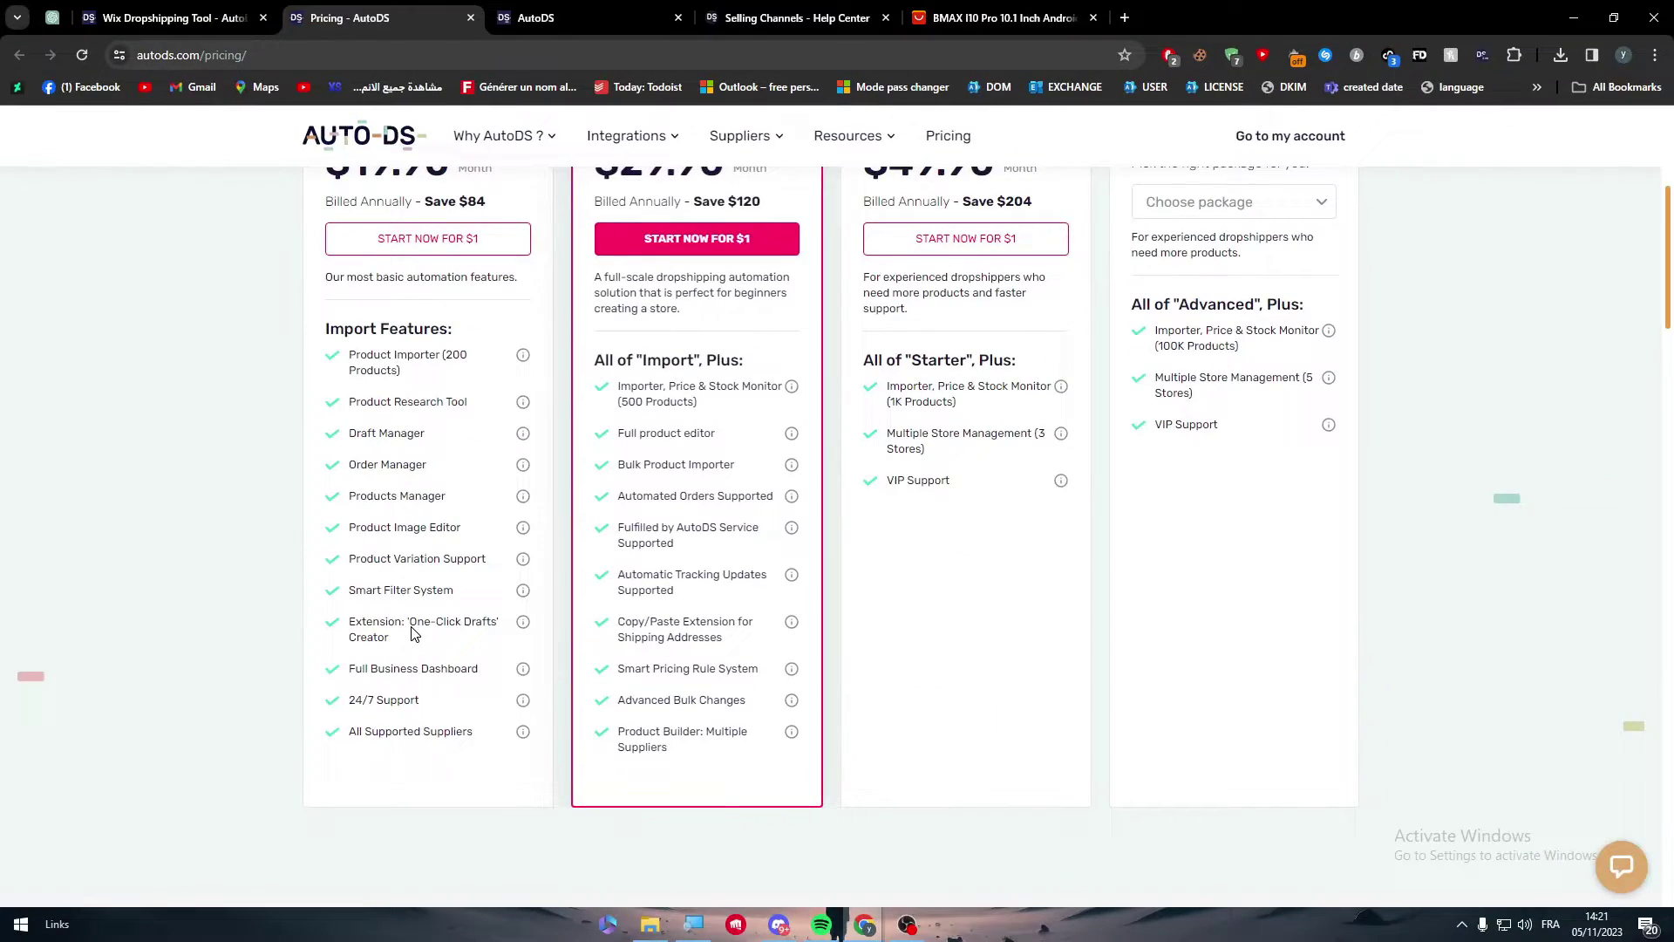
click(594, 13)
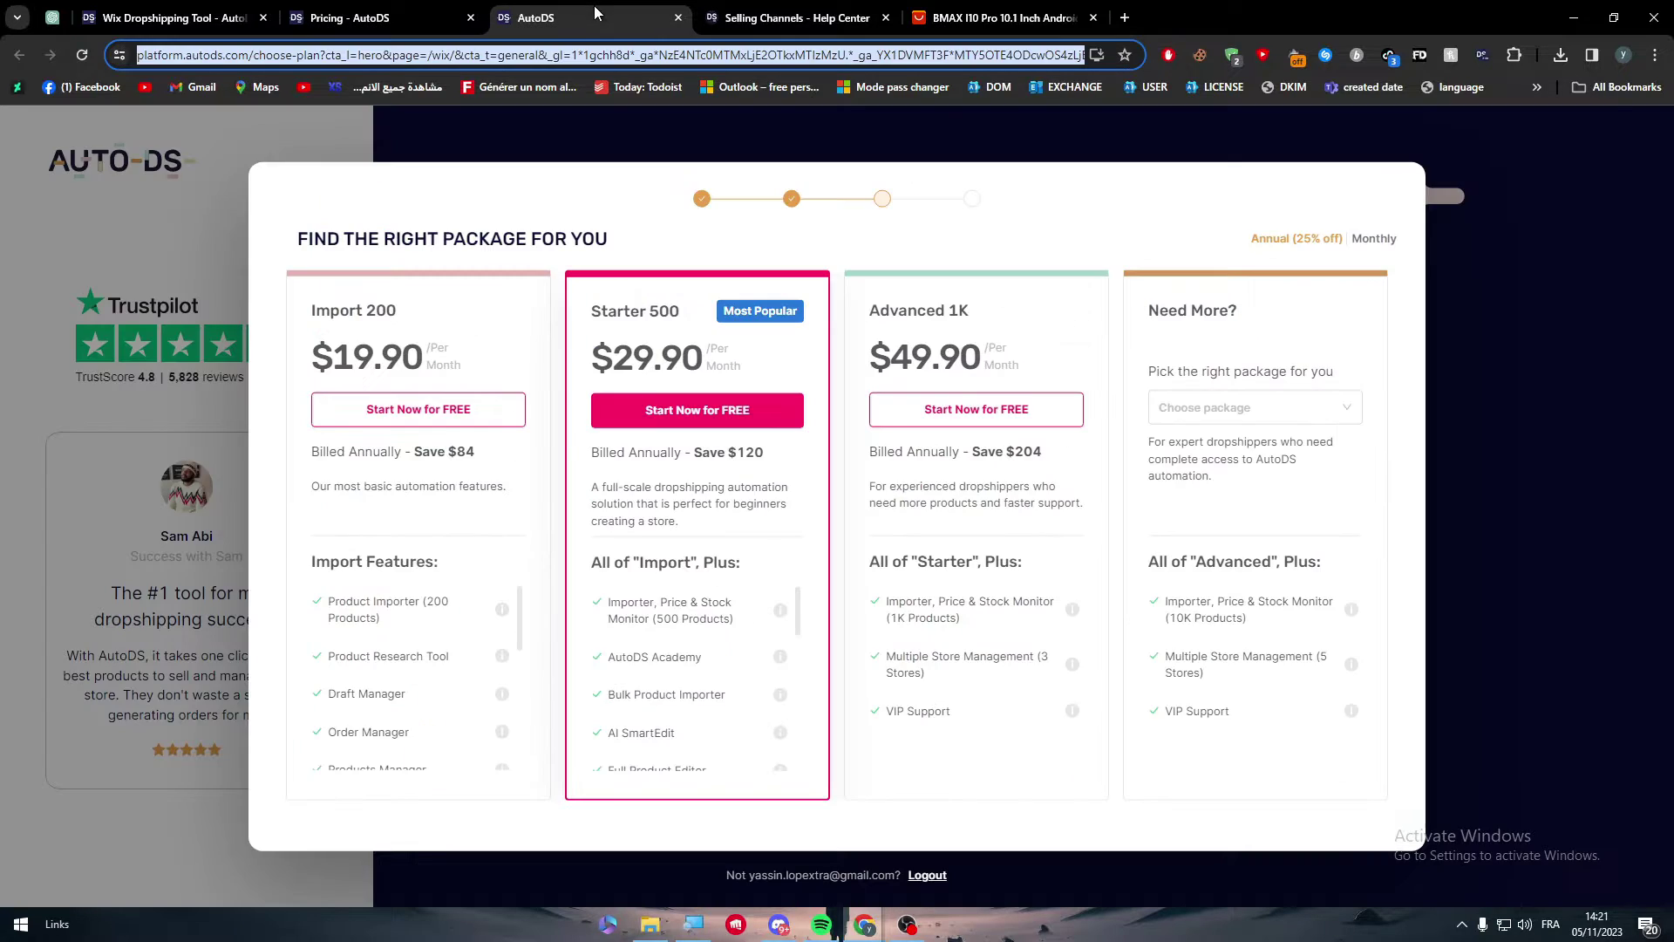
click(1001, 18)
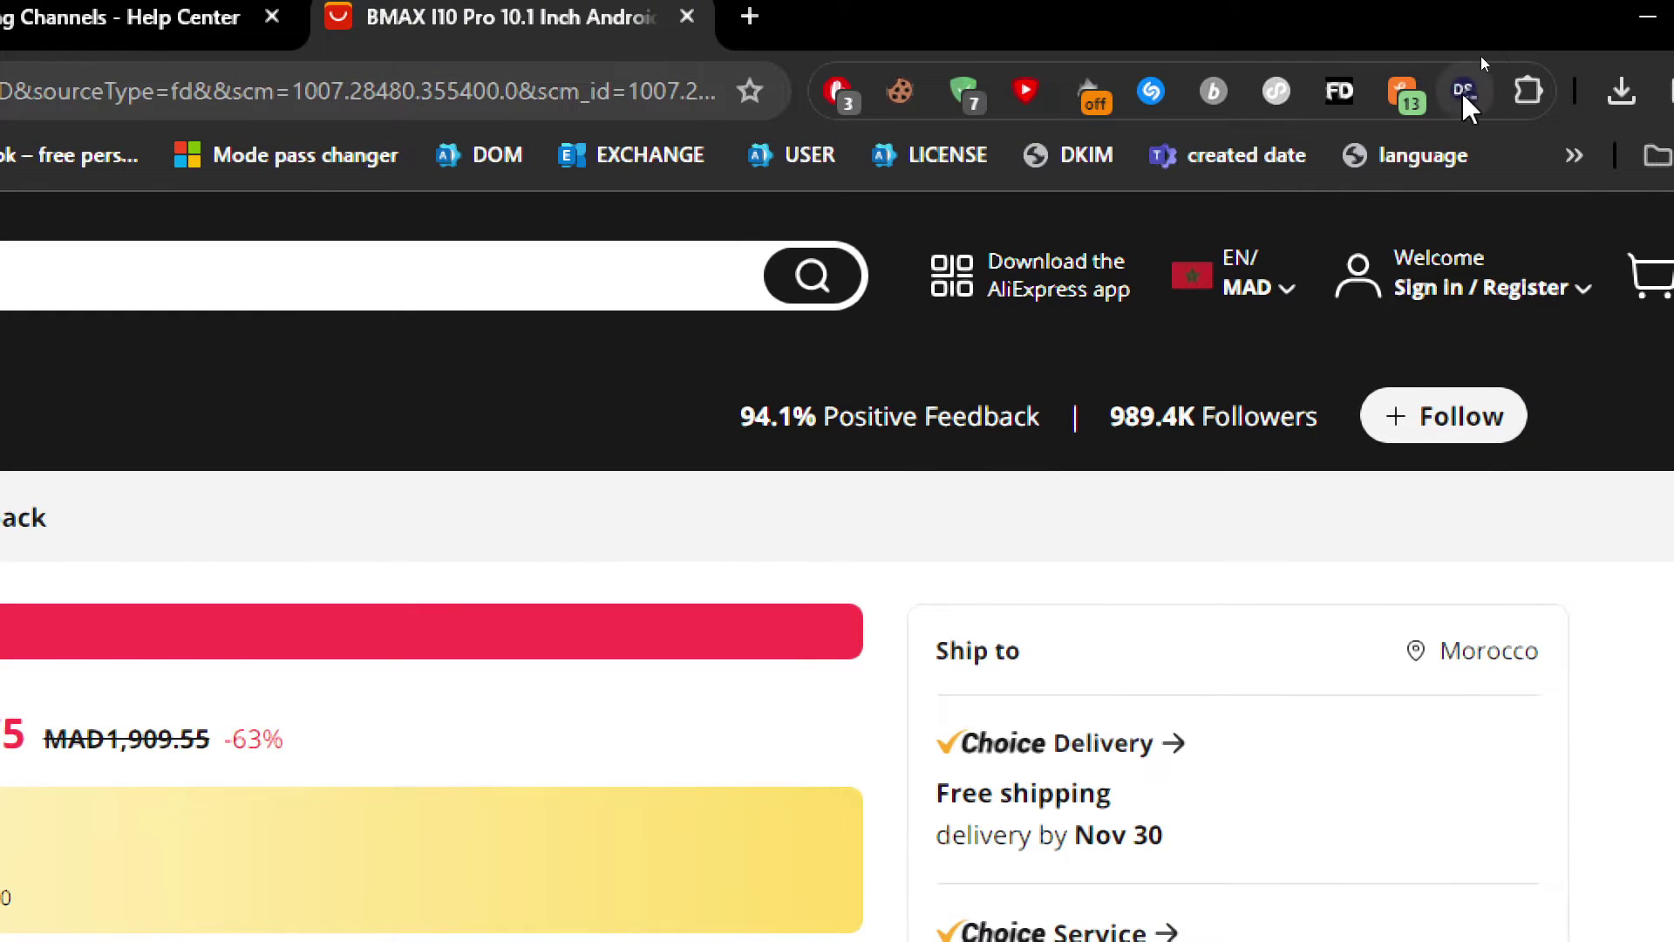
click(1483, 56)
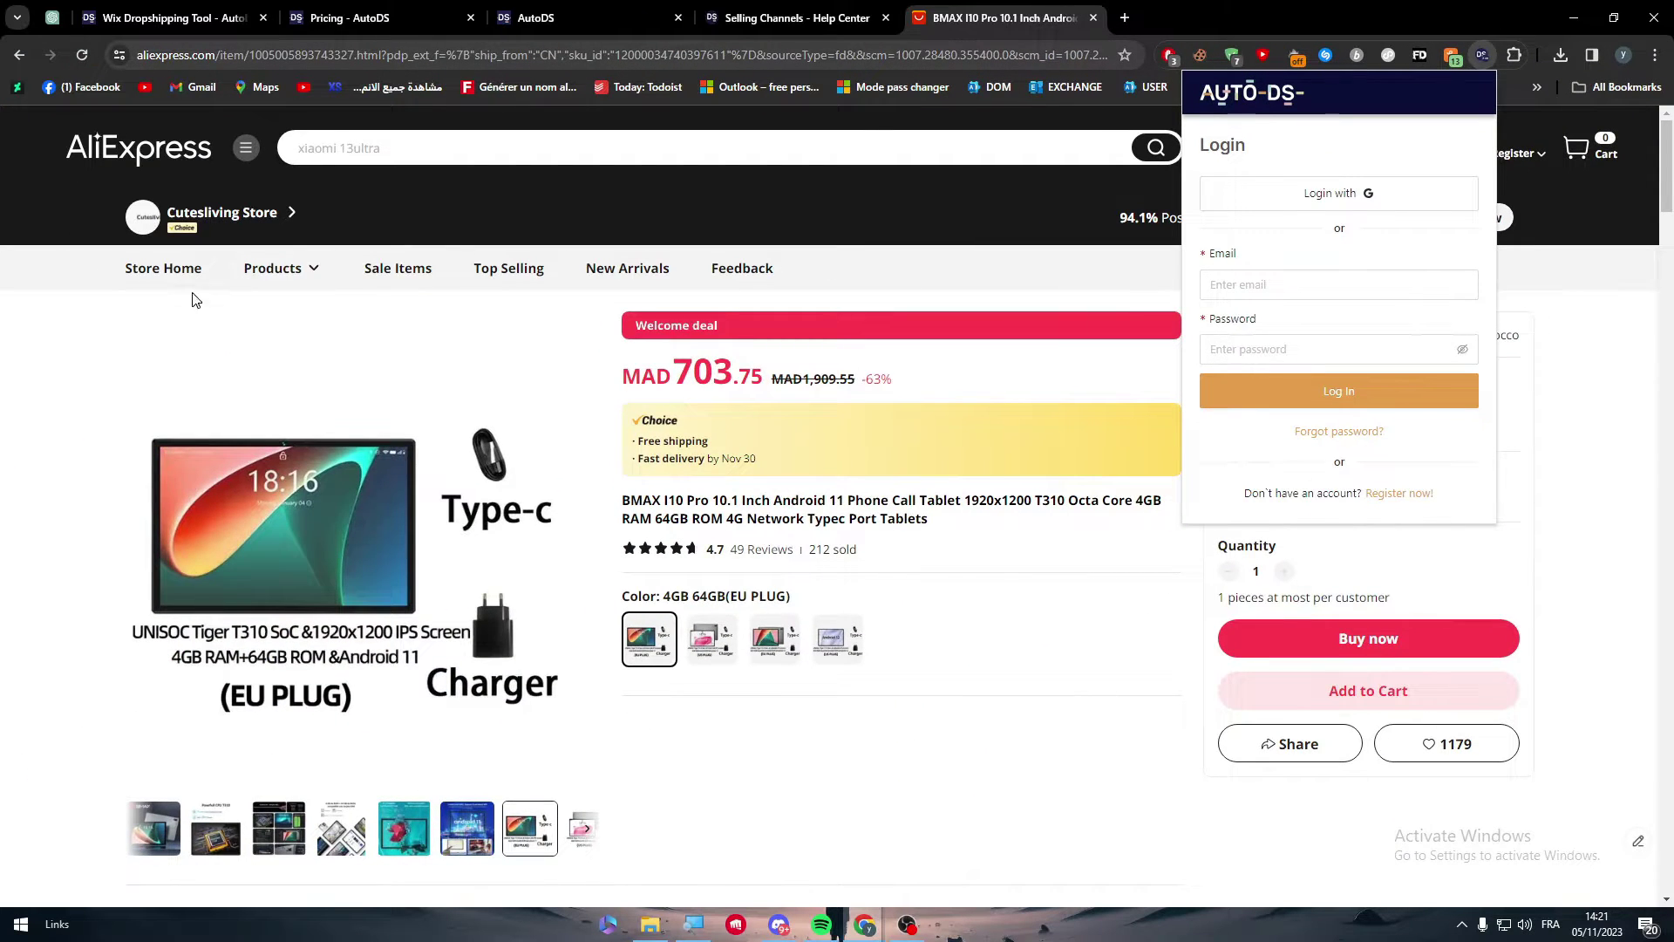
click(108, 358)
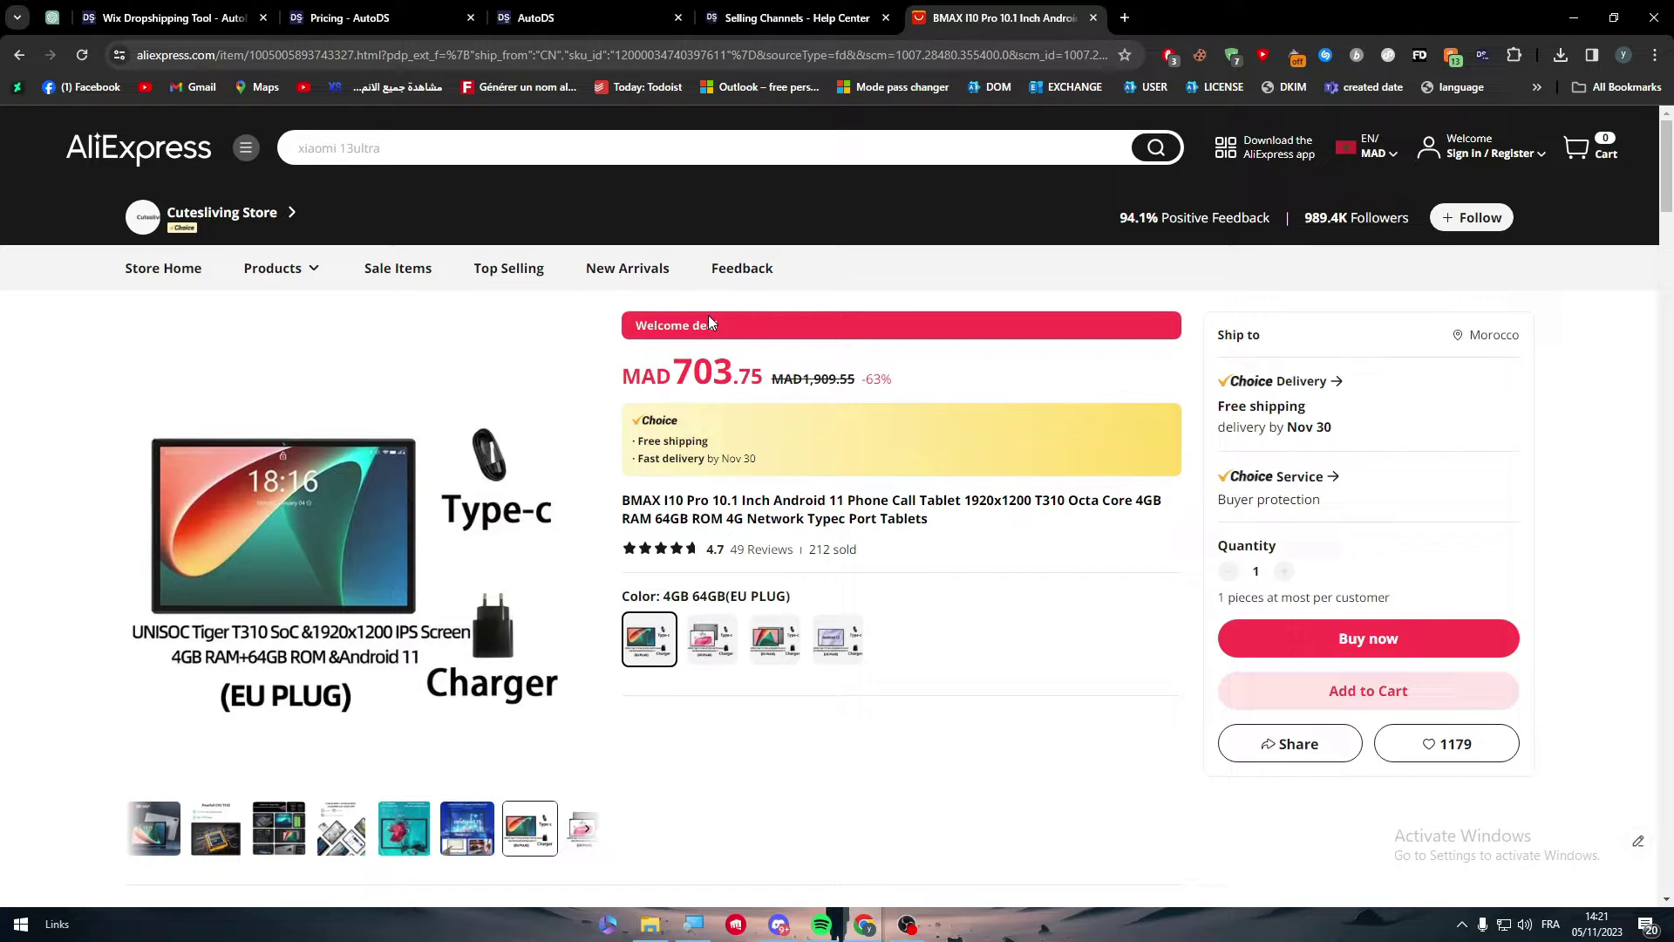
Open 'How to Add Your Wix Store to AutoDS' from the Selling Channels Help Center page
click(373, 11)
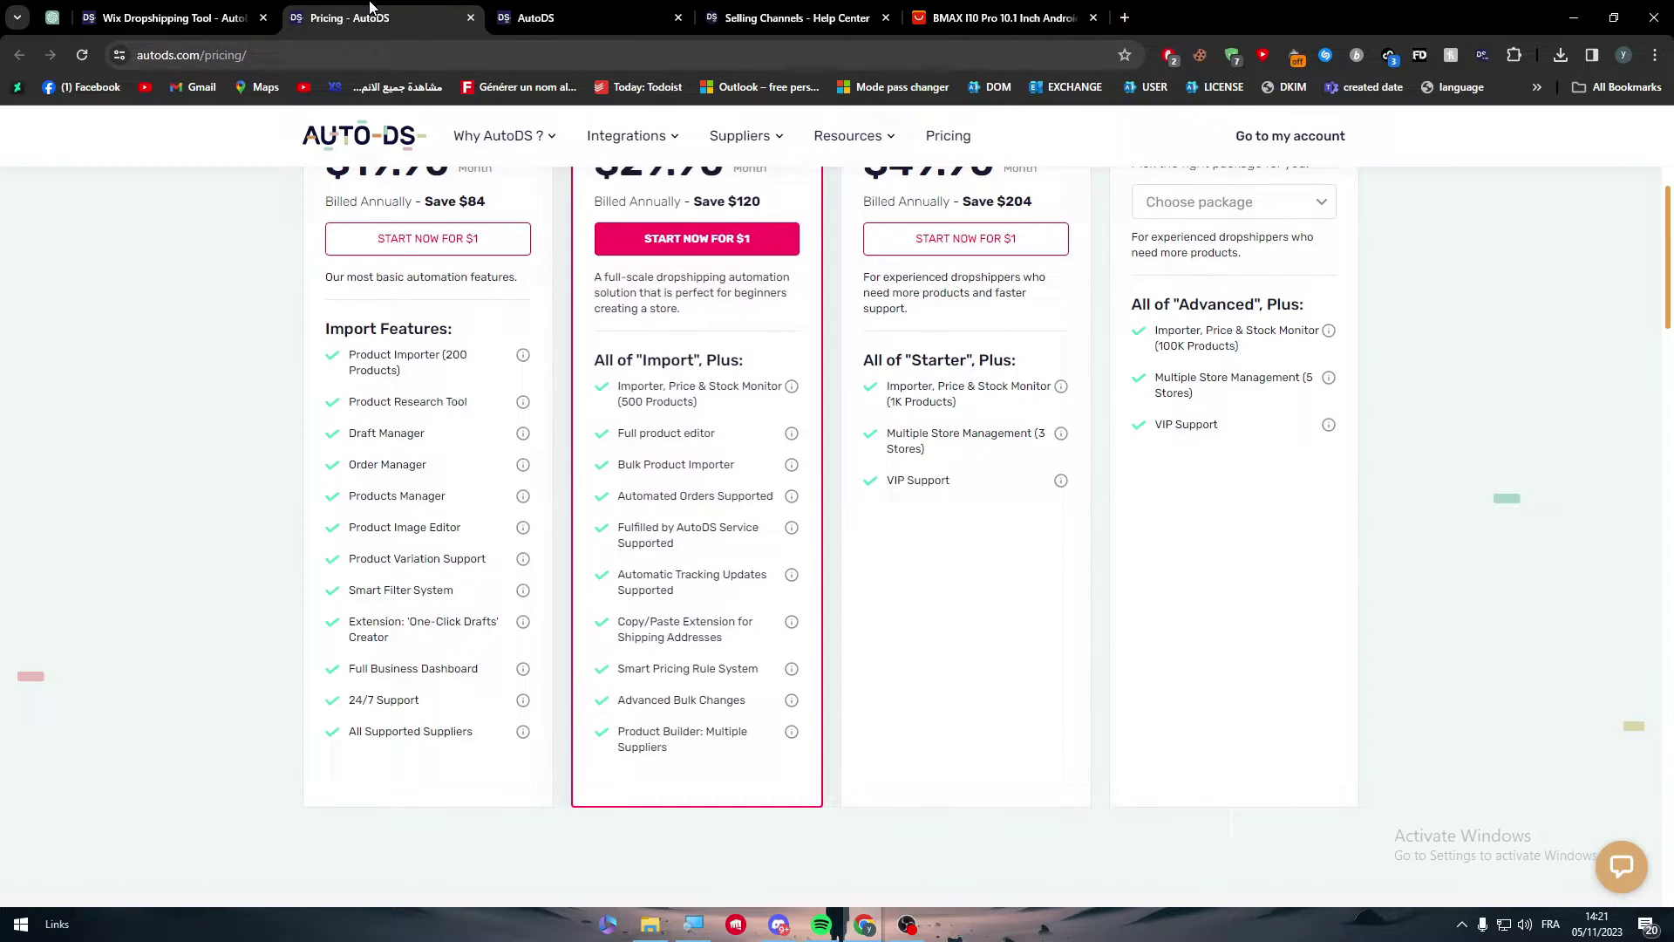
click(785, 17)
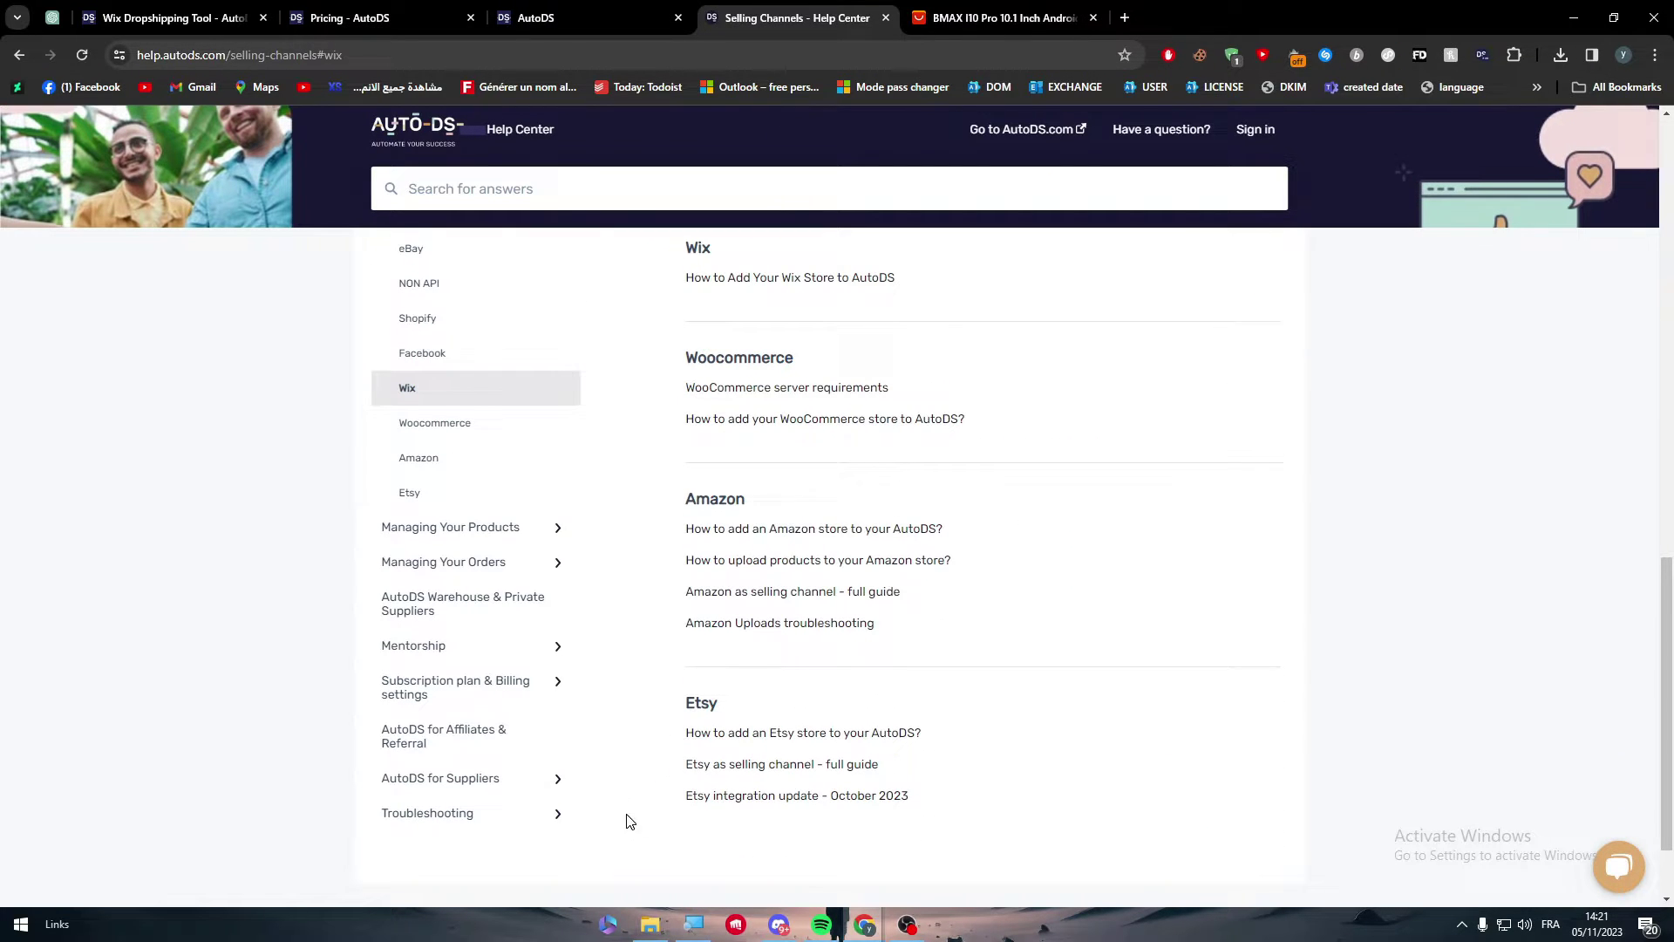
click(712, 282)
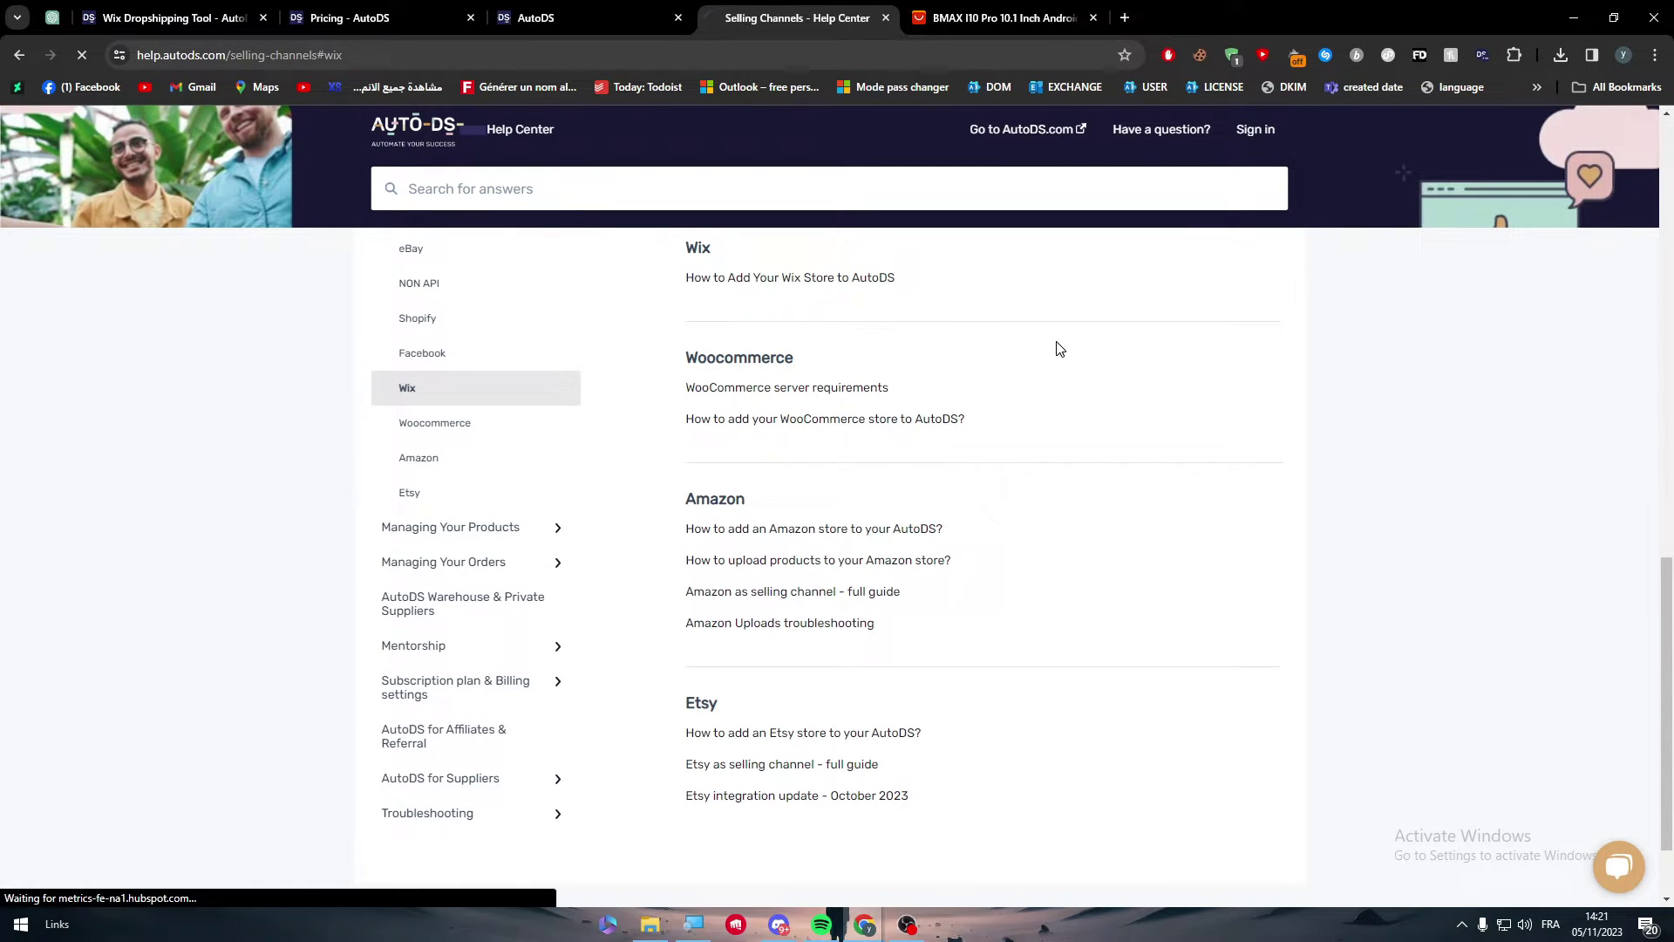
click(695, 280)
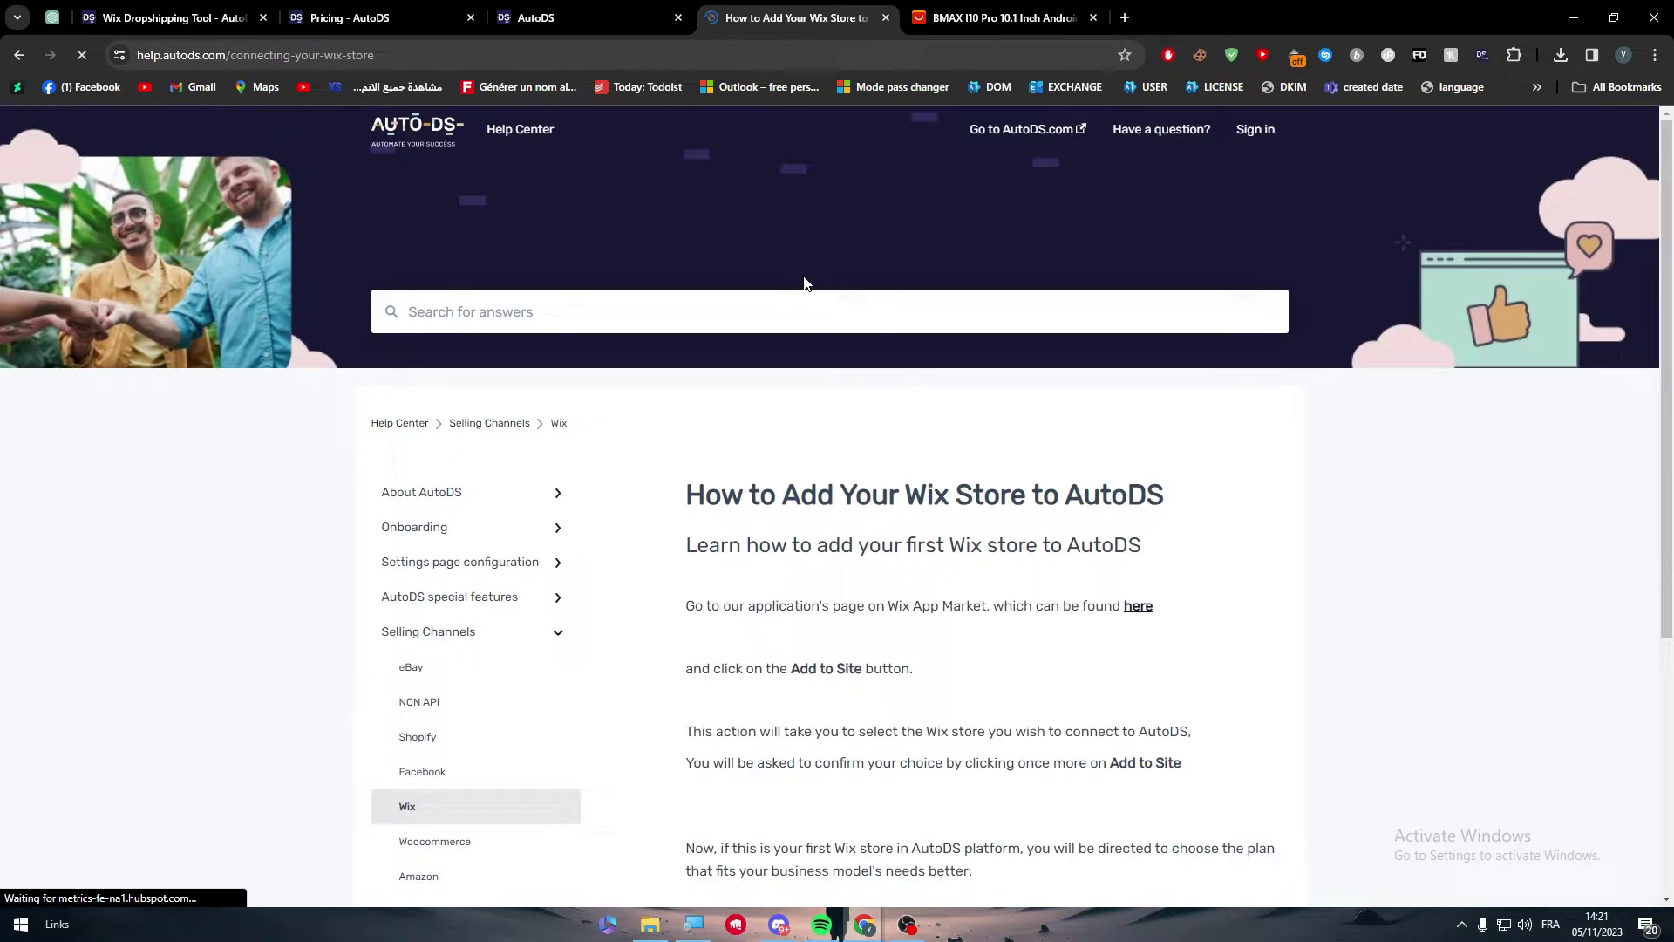
drag(1672, 304, 1661, 357)
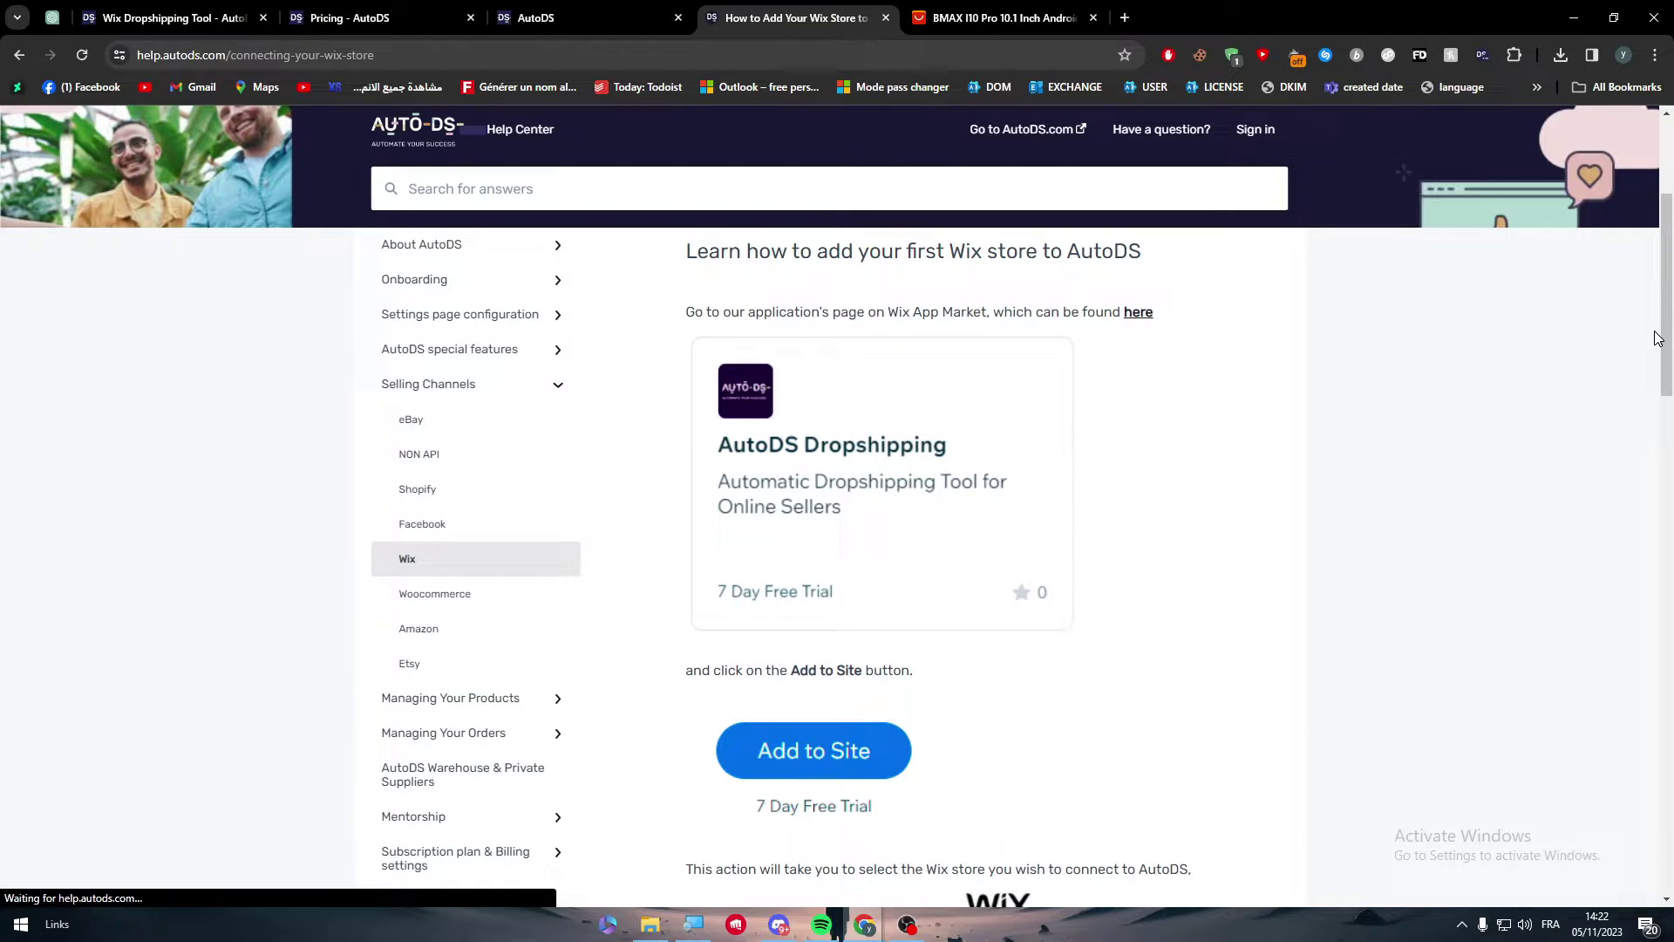
Go to wix.com, search the App Market for 'autods' and open DSA: Product & Review Importer
click(1124, 18)
text(w)
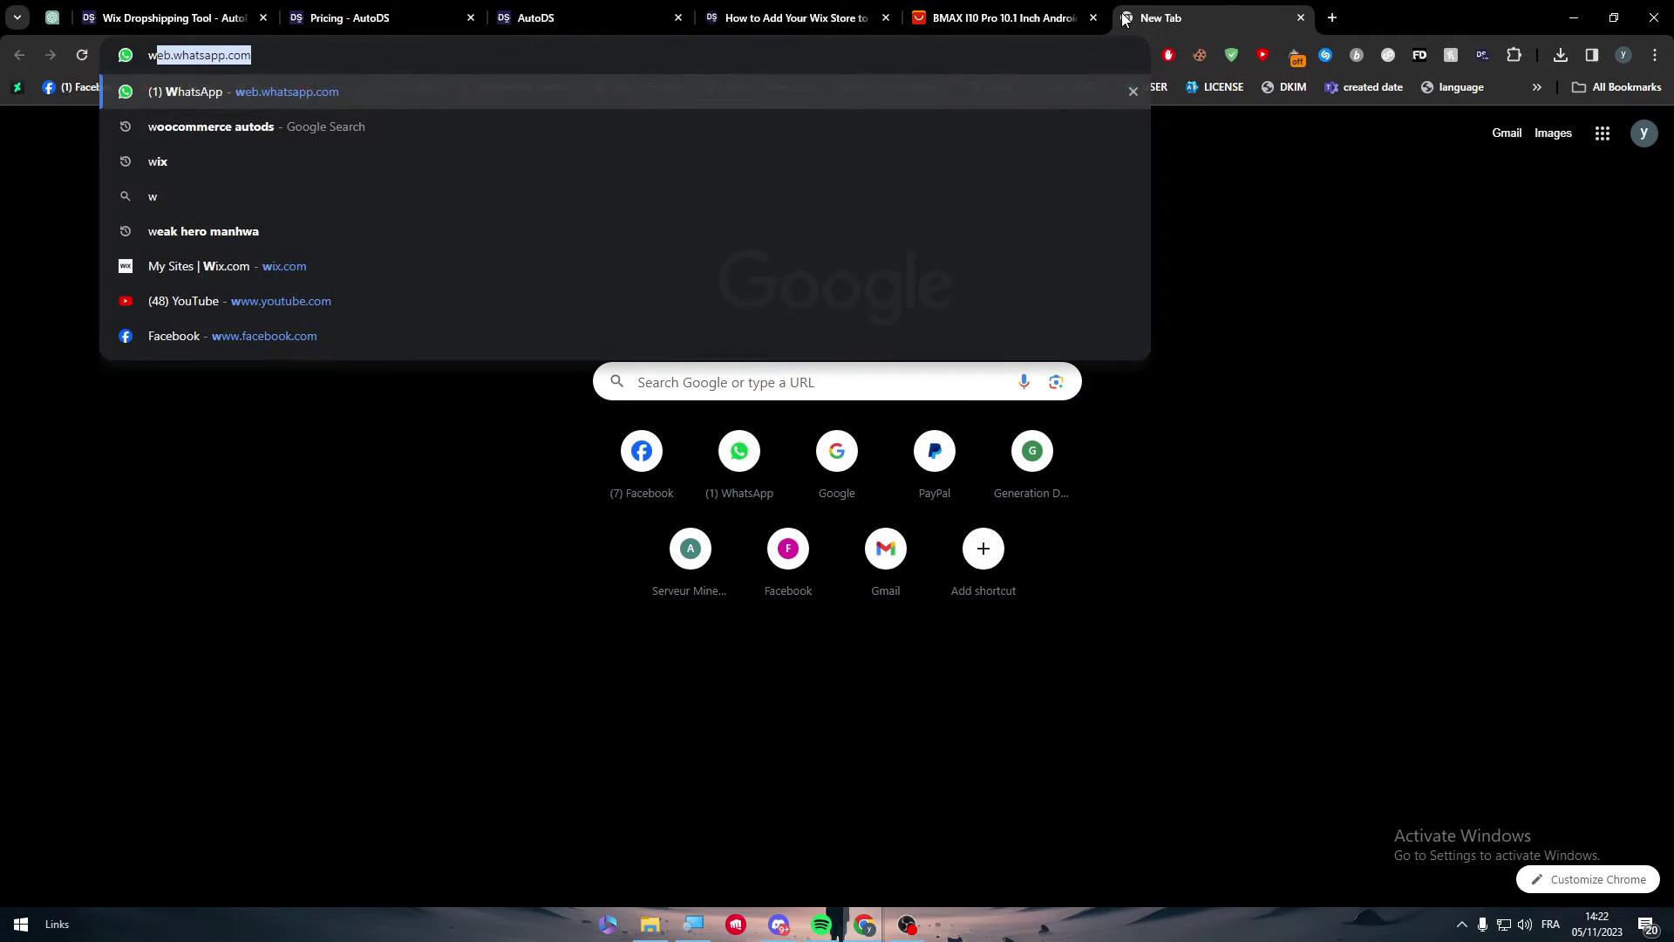
text(ix)
key(Return)
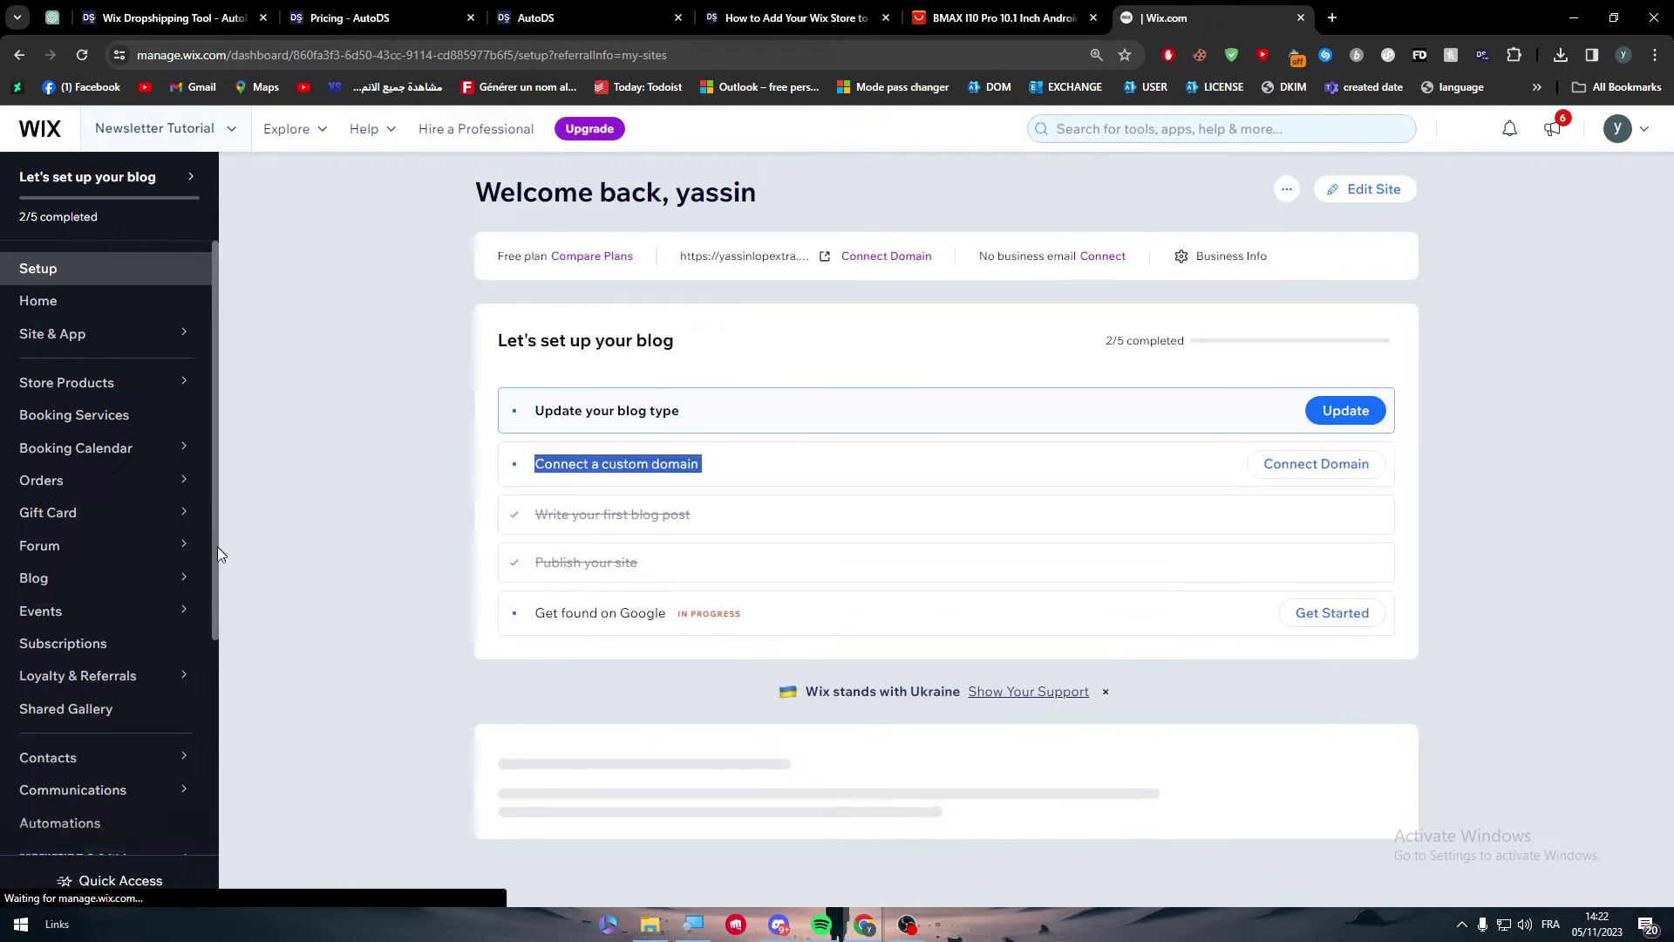
drag(231, 520, 207, 834)
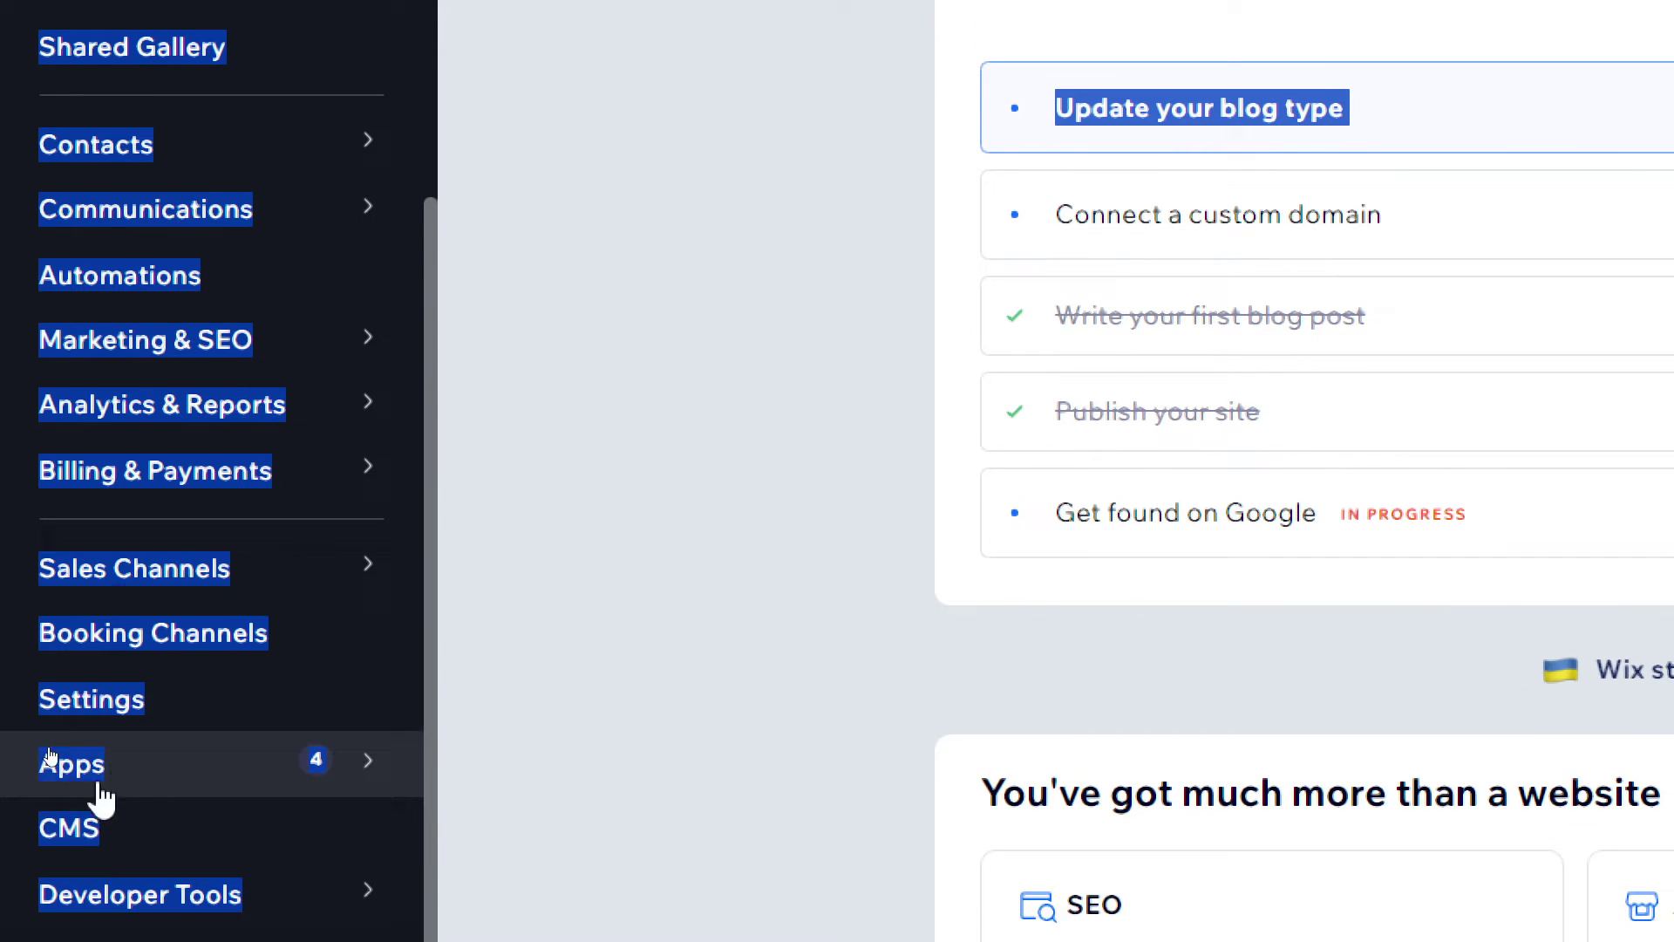
click(135, 789)
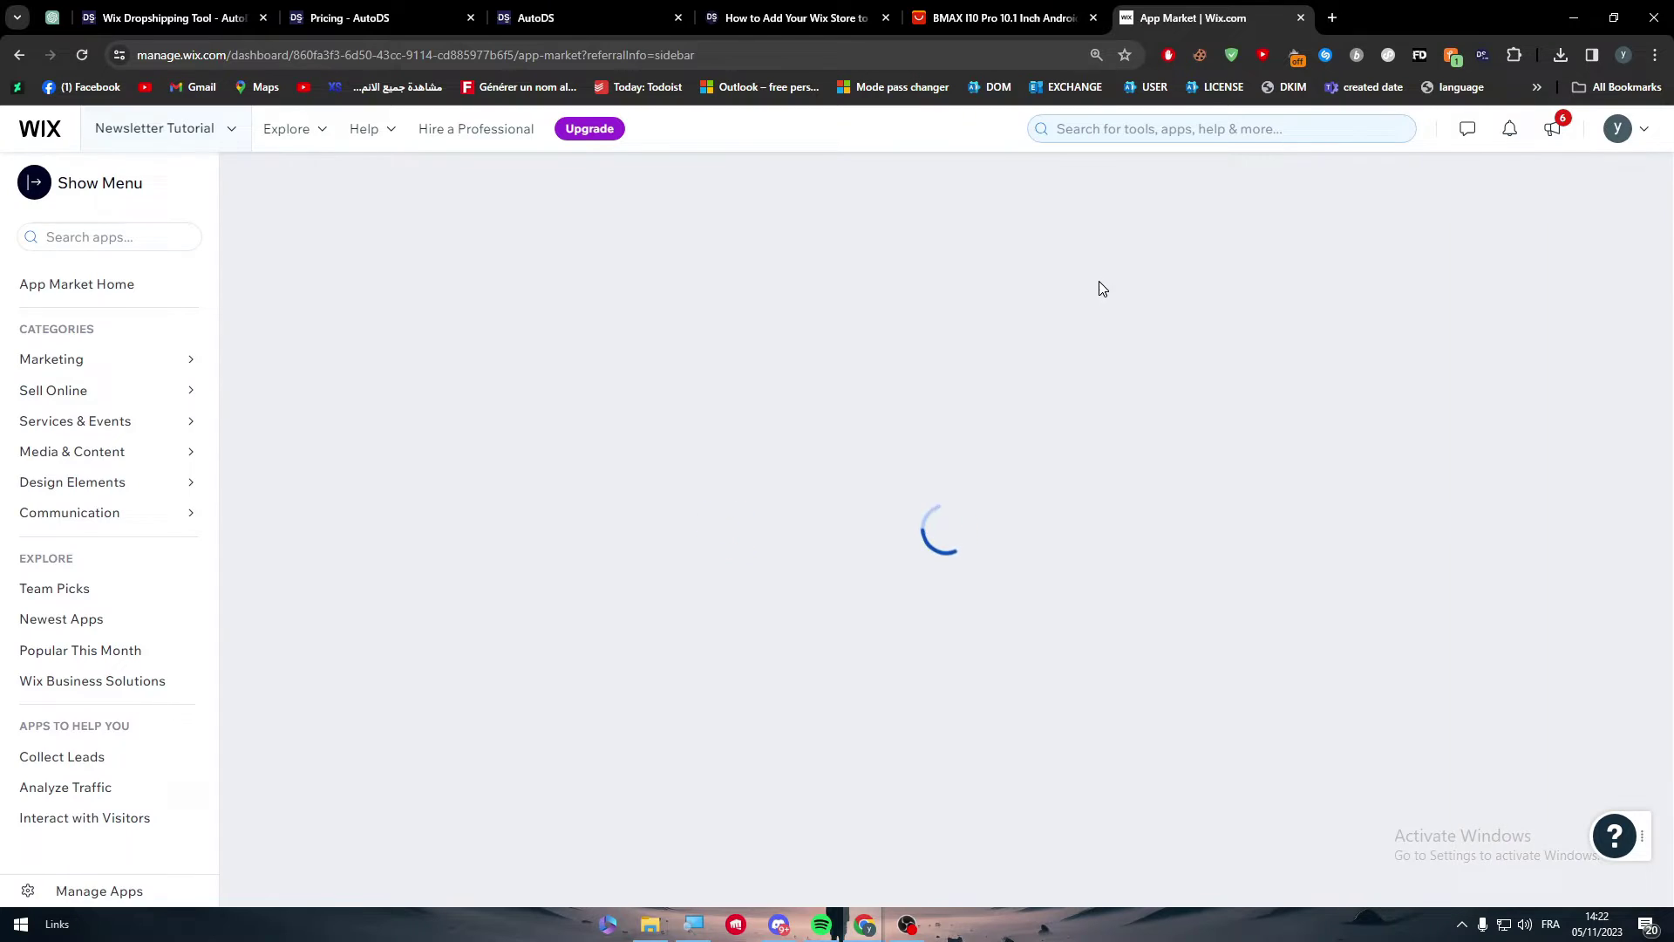
click(89, 236)
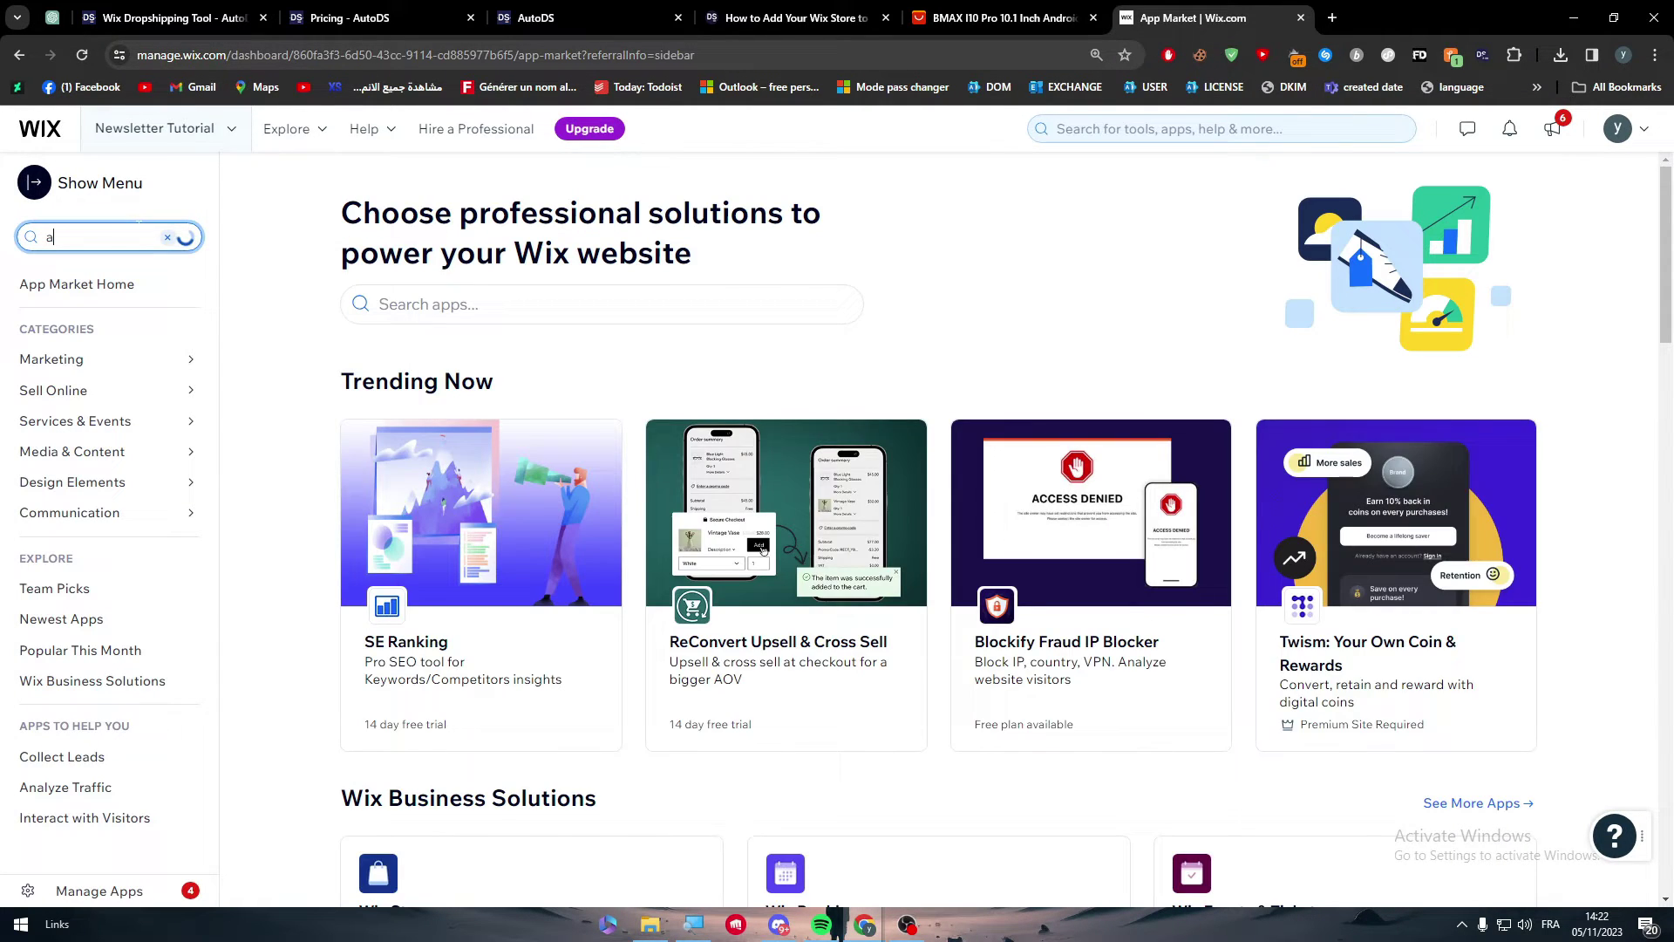
text(auto ds)
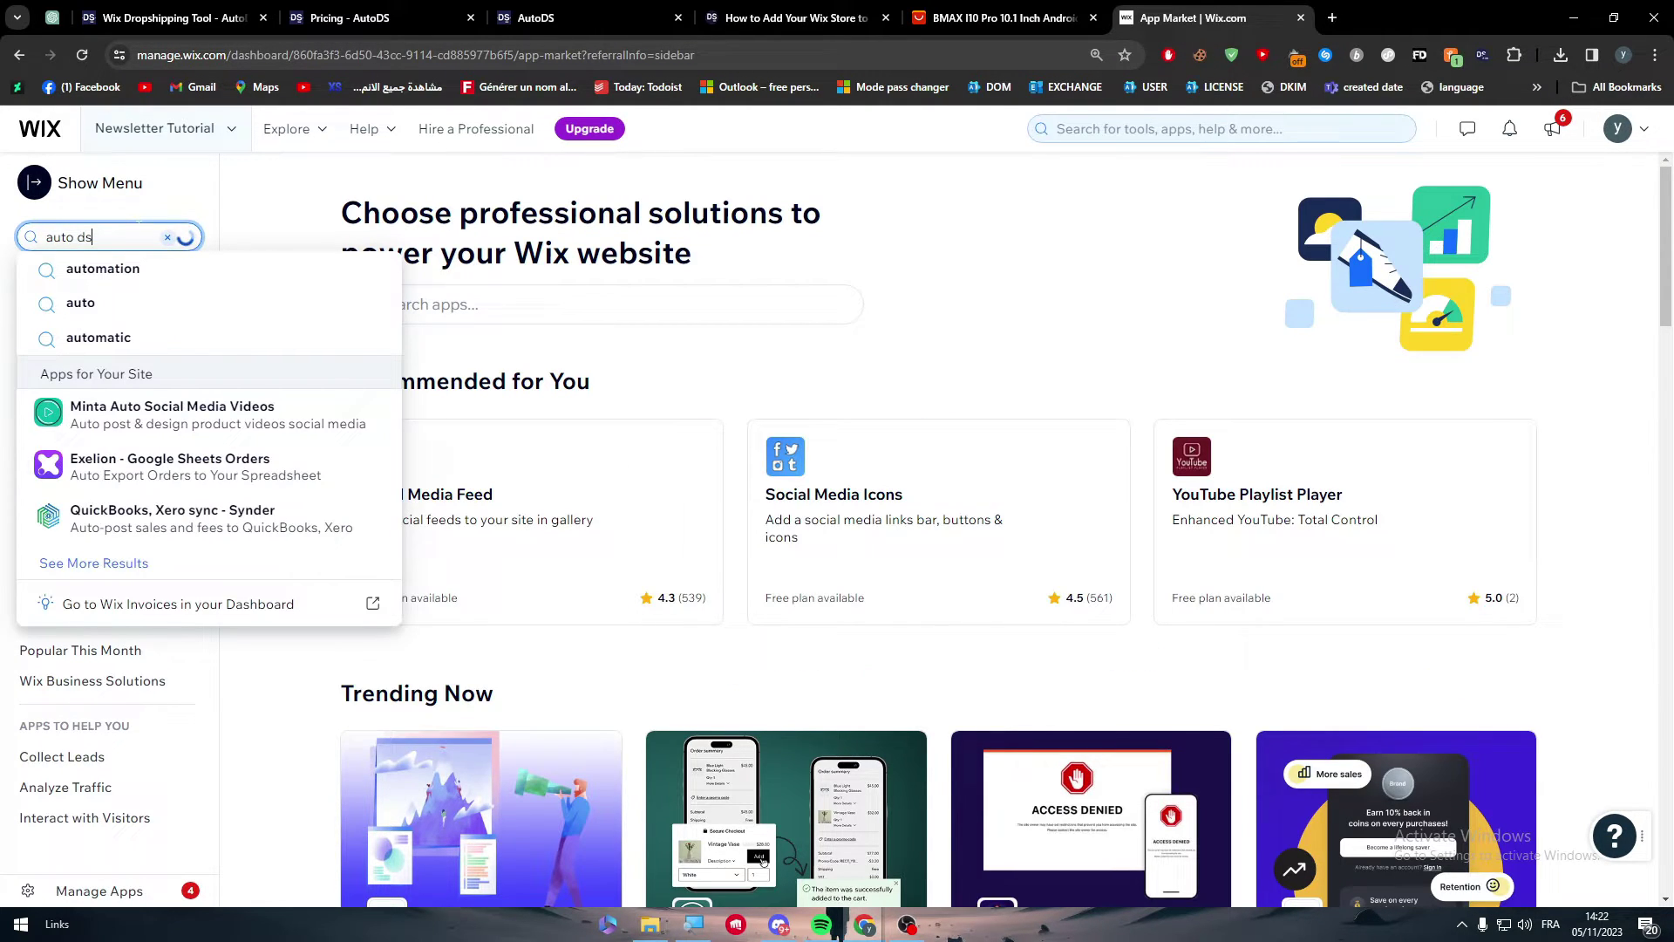
key(Left)
key(Left)
key(BackSpace)
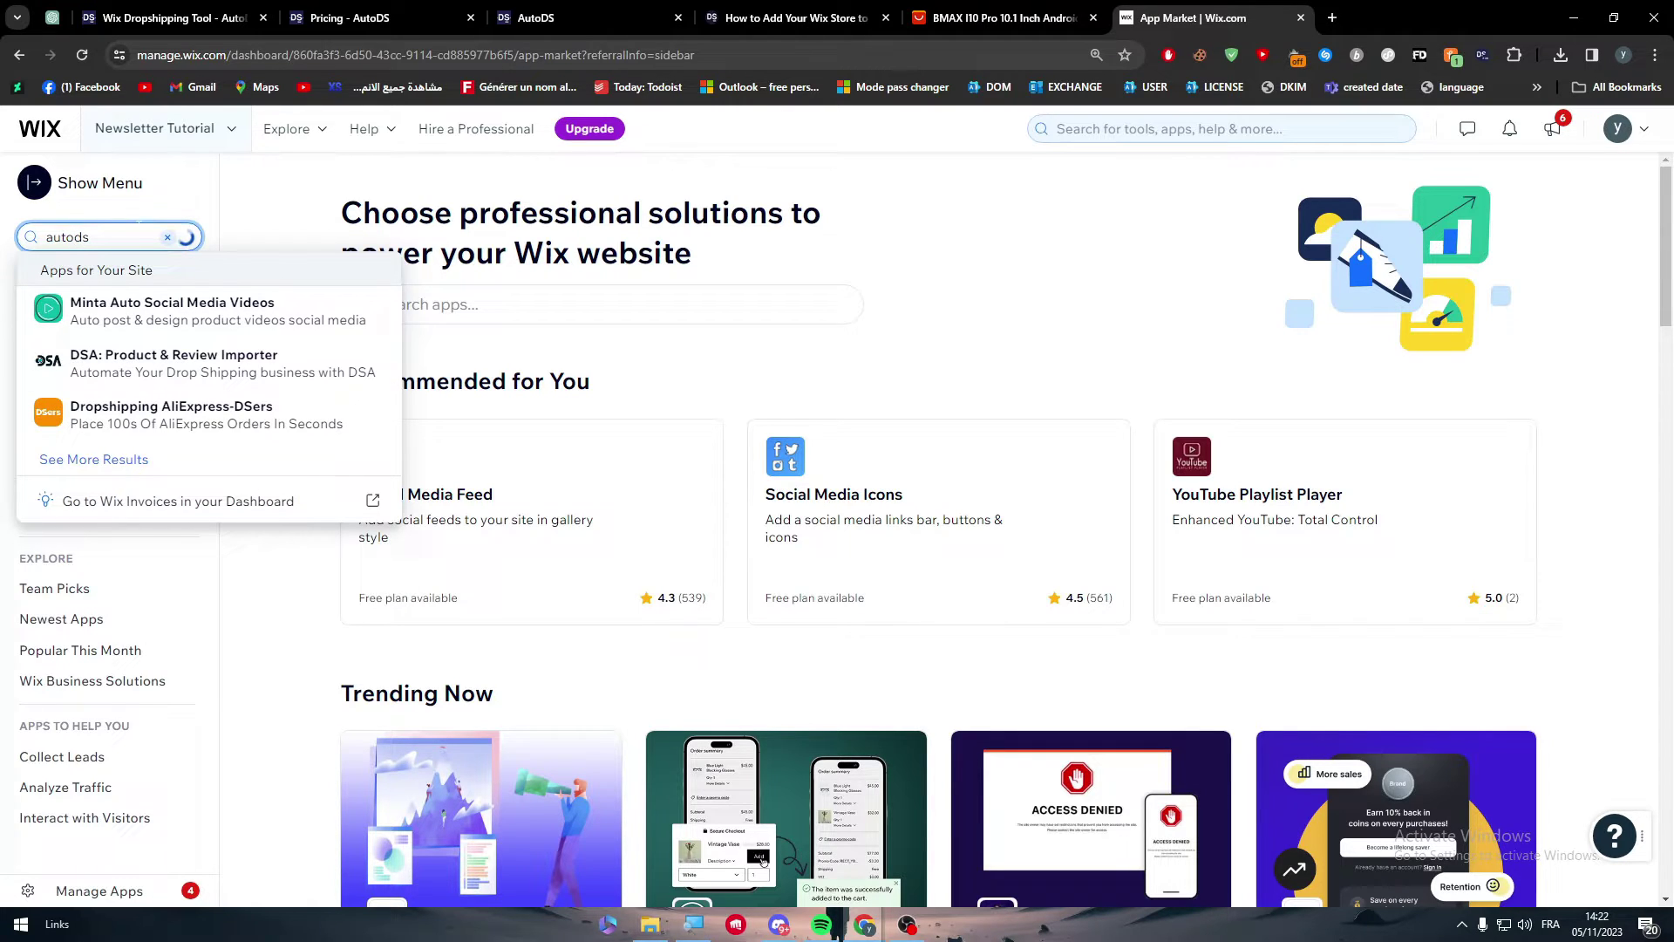
click(168, 379)
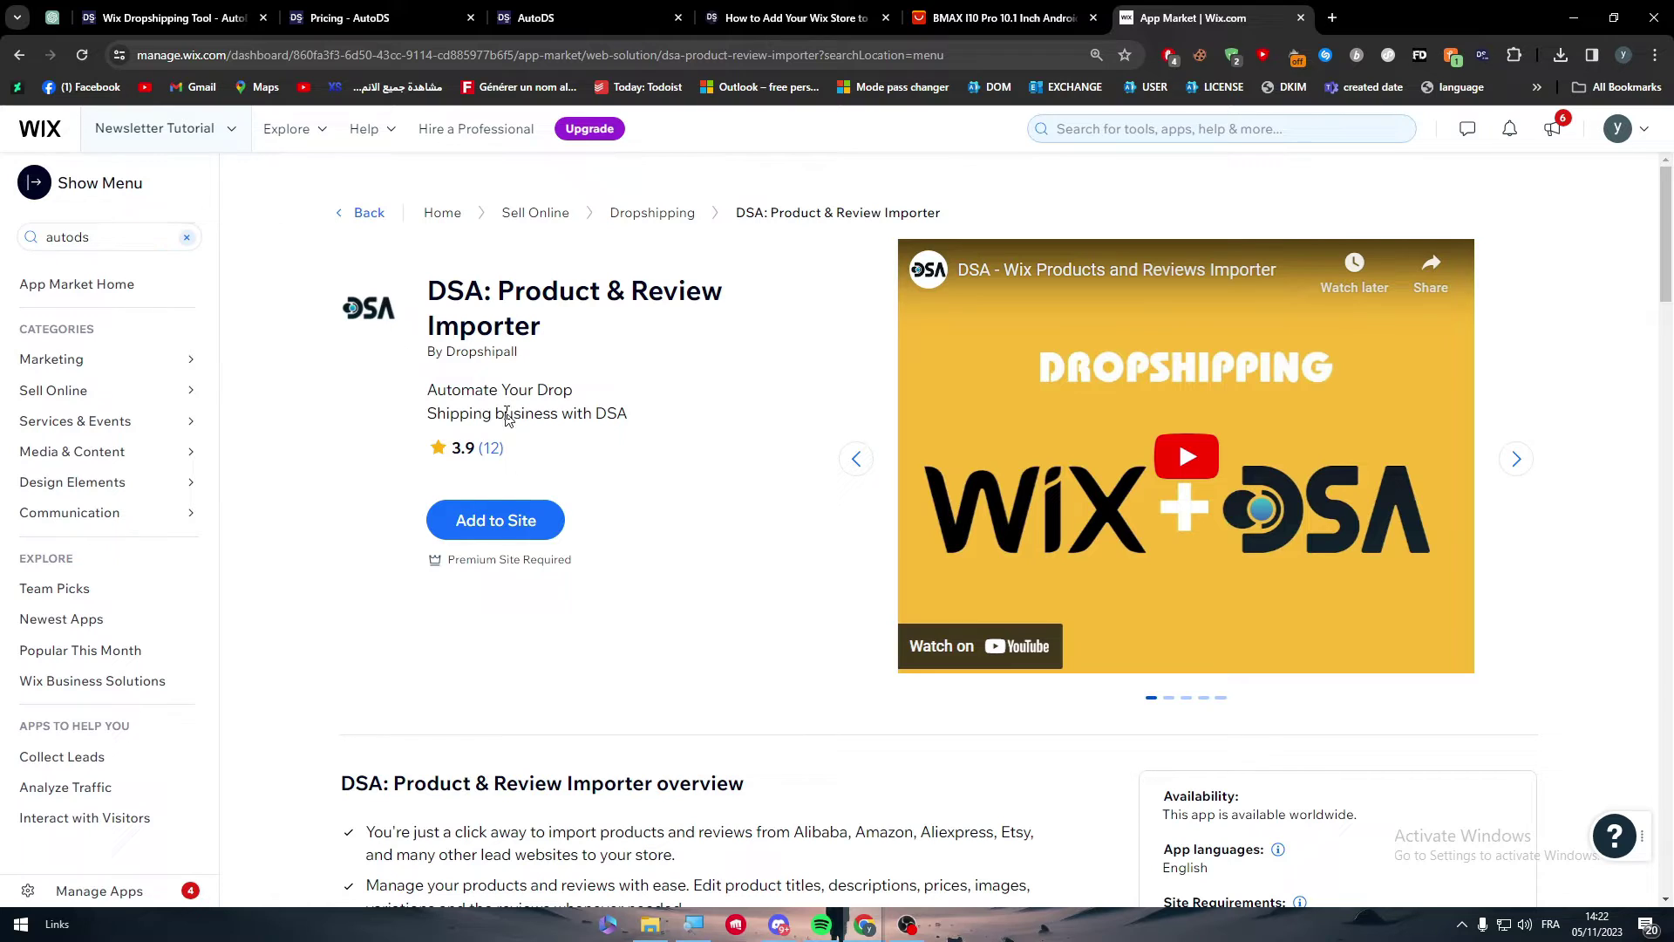
Try adding the DSA importer, then compare the Unlimited, VIP and Combo premium plans
click(506, 522)
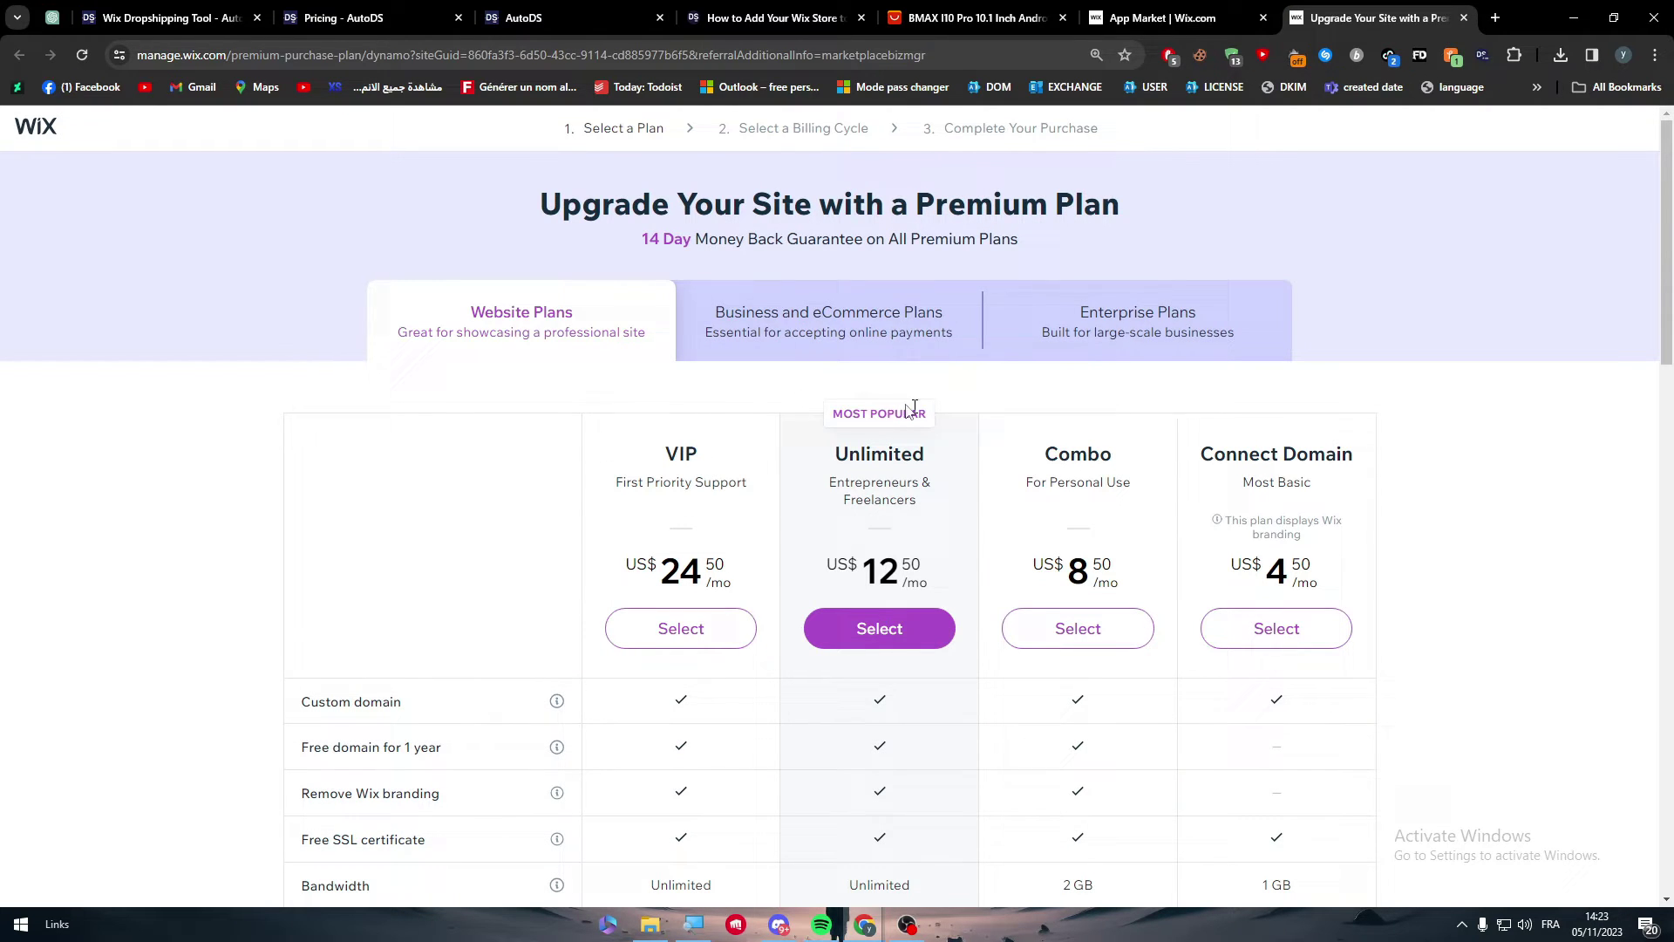
mouse_move(1665, 256)
mouse_down()
mouse_move(1651, 381)
mouse_move(1652, 349)
mouse_up()
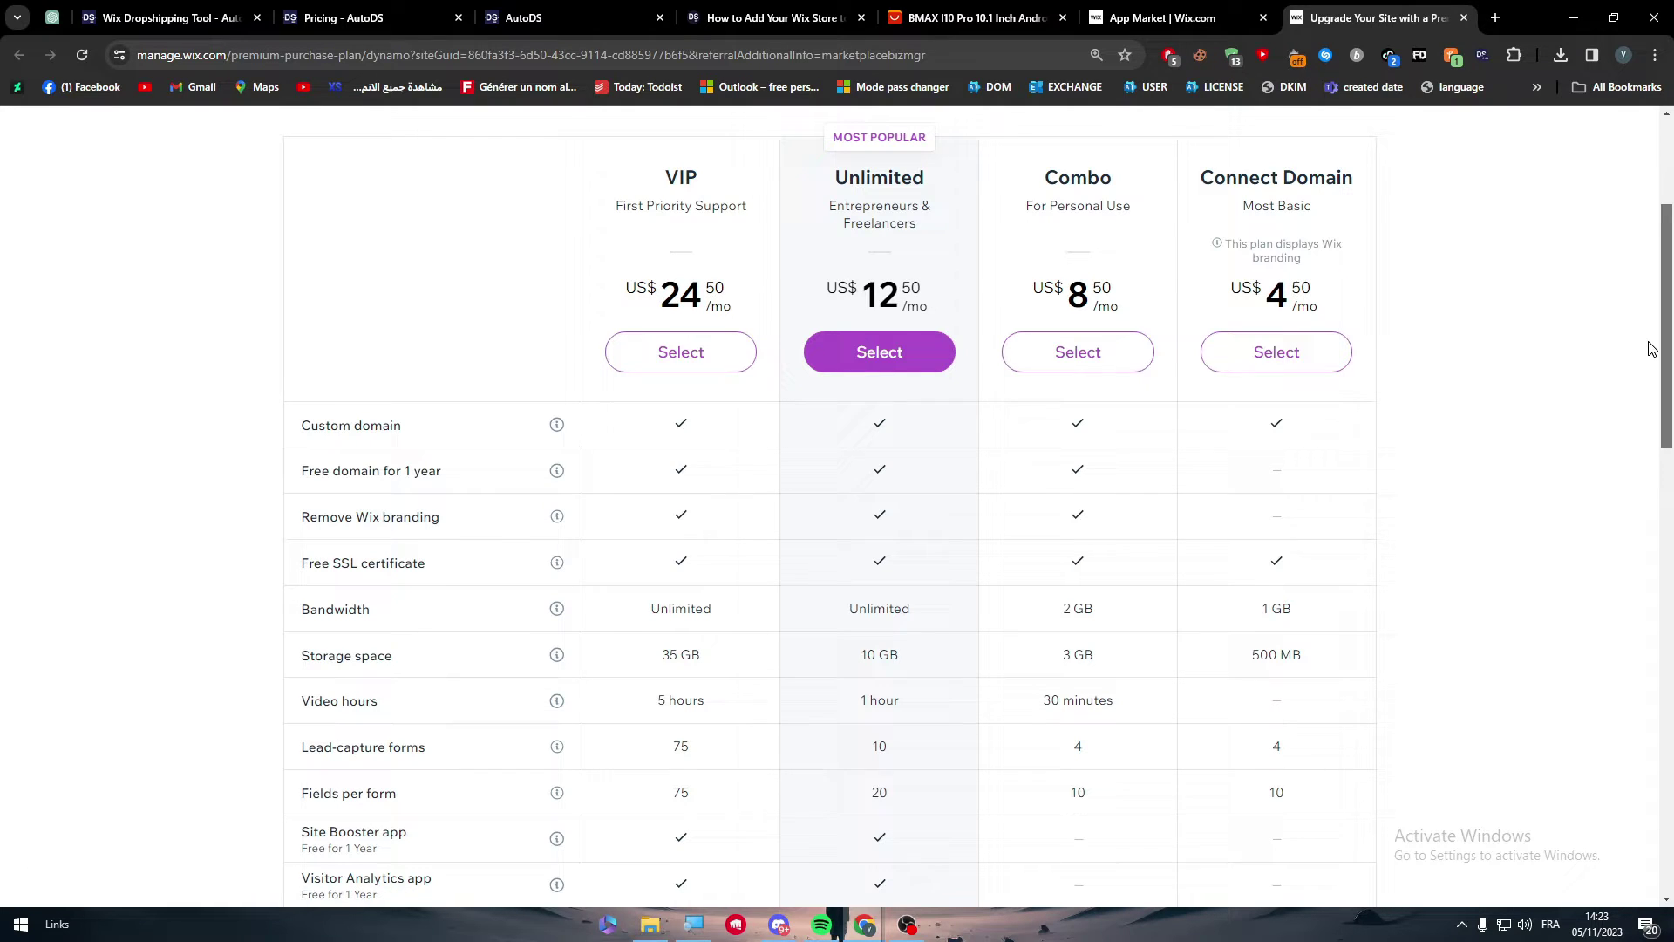
scroll(1651, 349, up, 3)
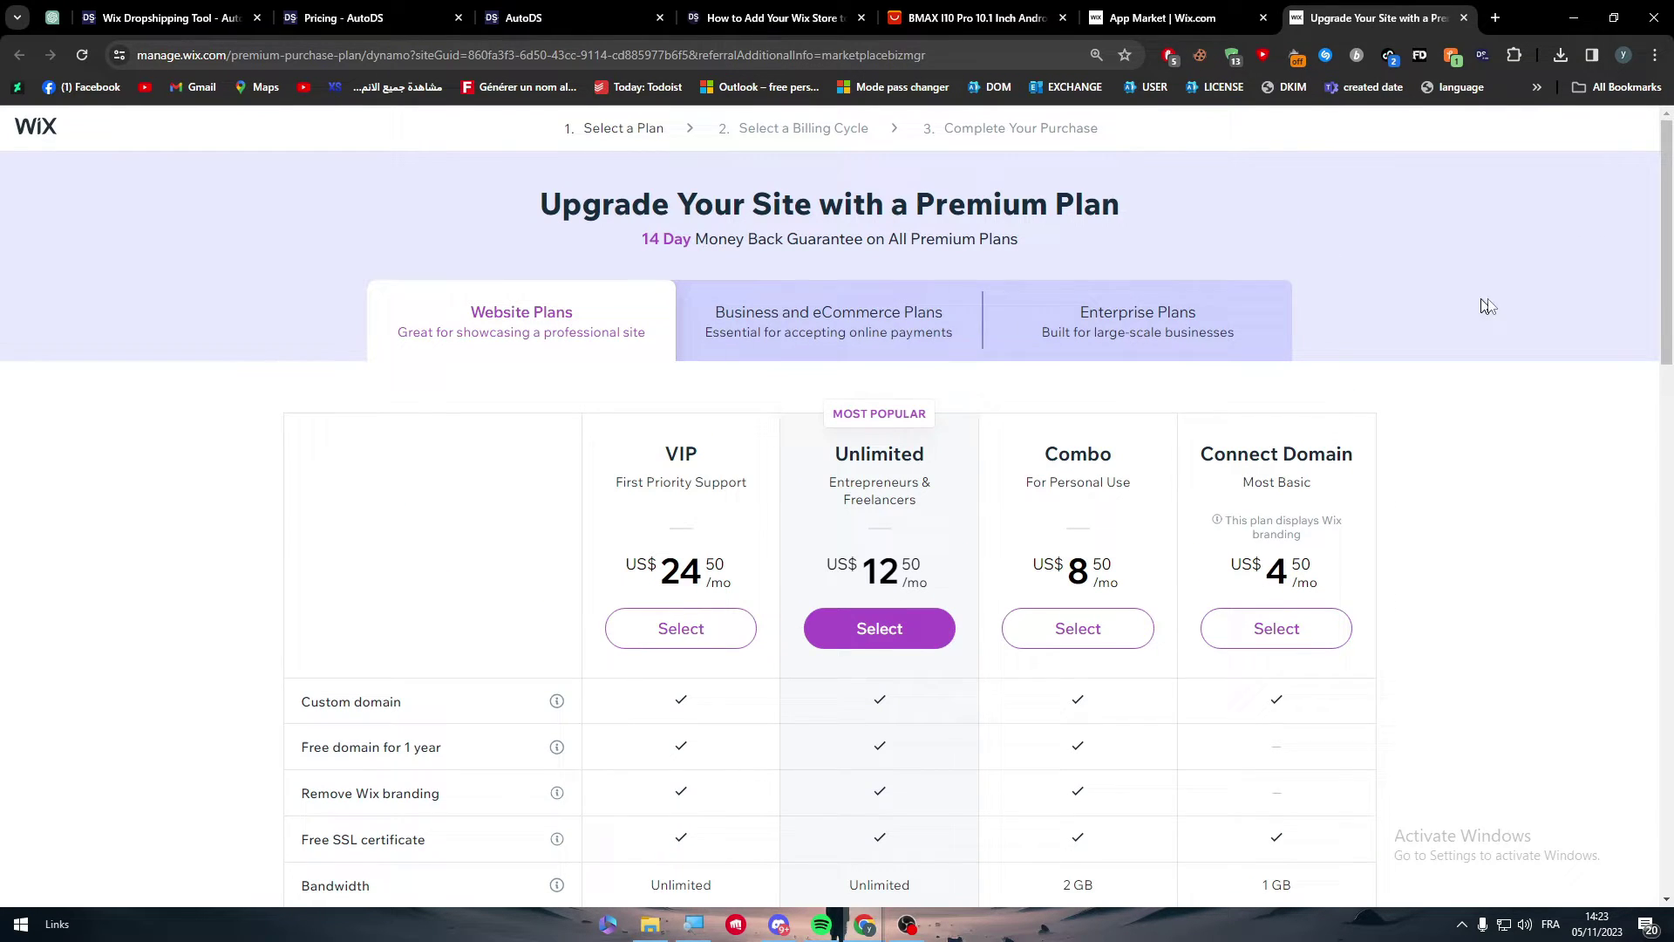
drag(1670, 268, 1668, 388)
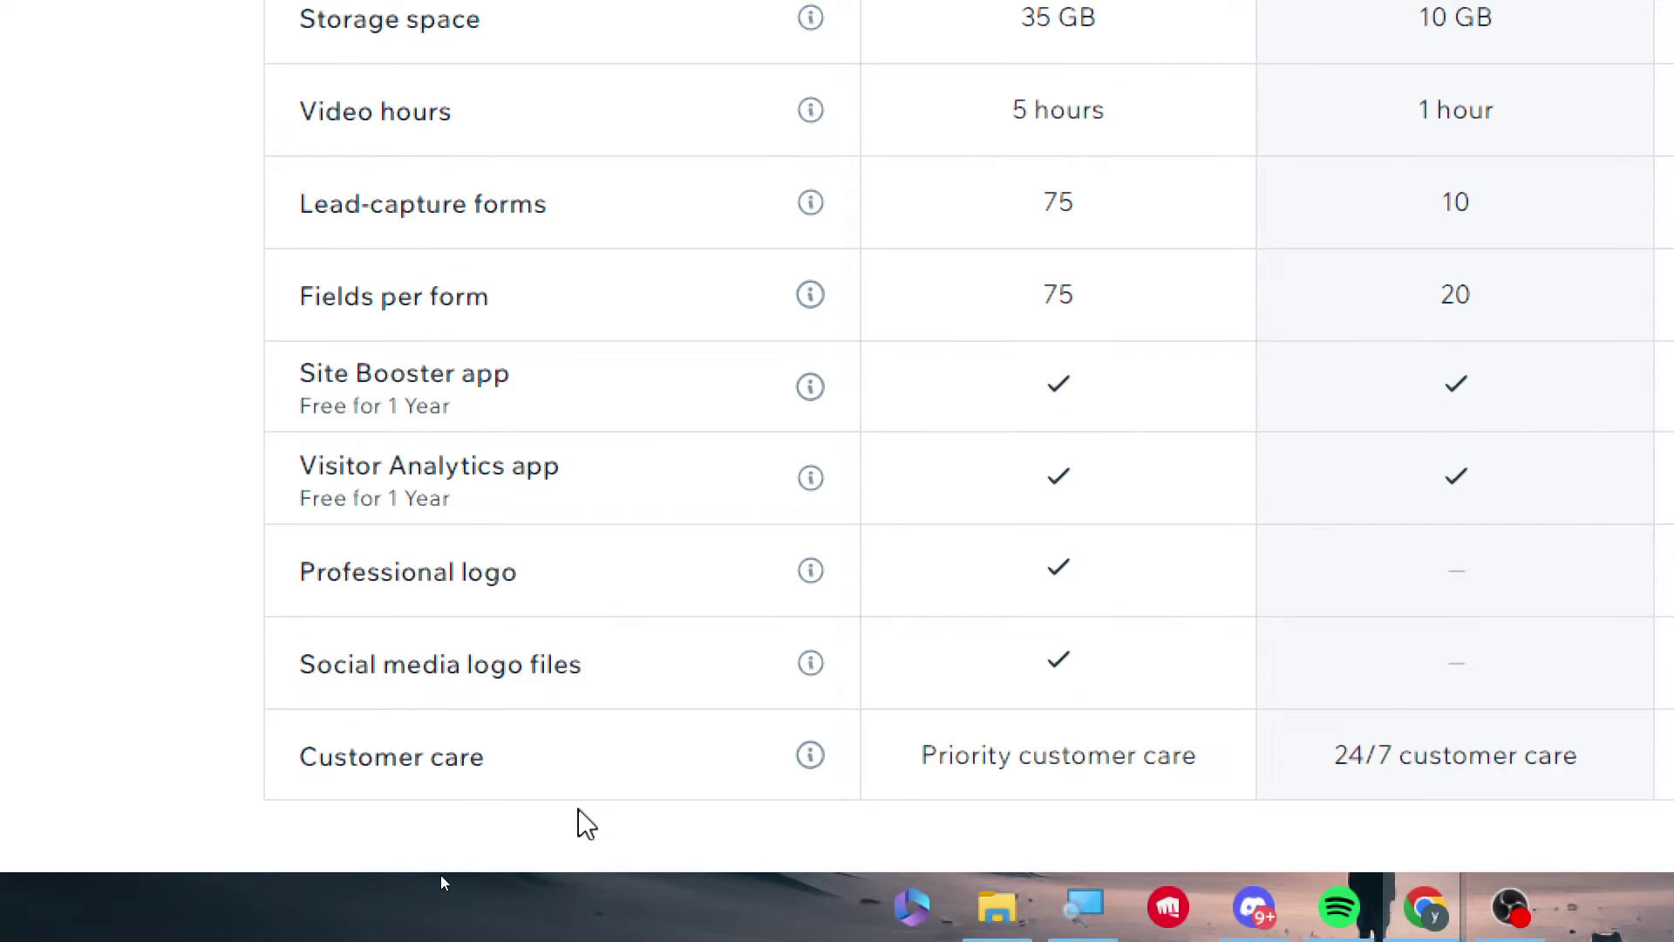
scroll(1670, 446, down, 2)
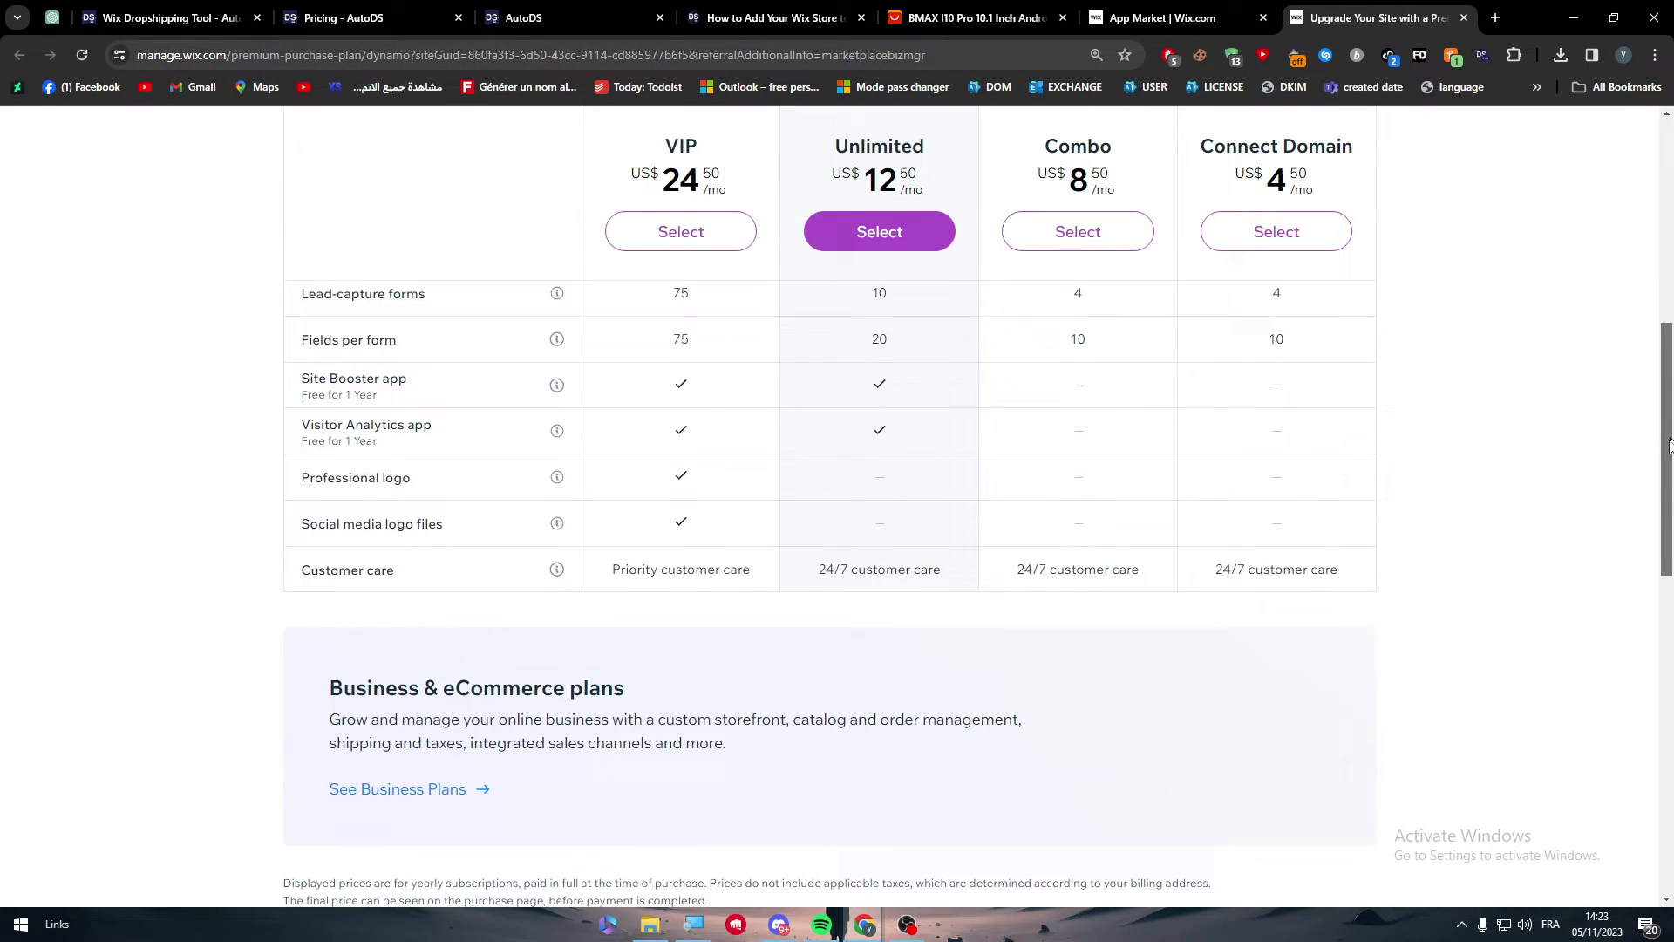
scroll(1671, 444, down, 3)
scroll(1635, 322, up, 6)
scroll(1639, 275, up, 2)
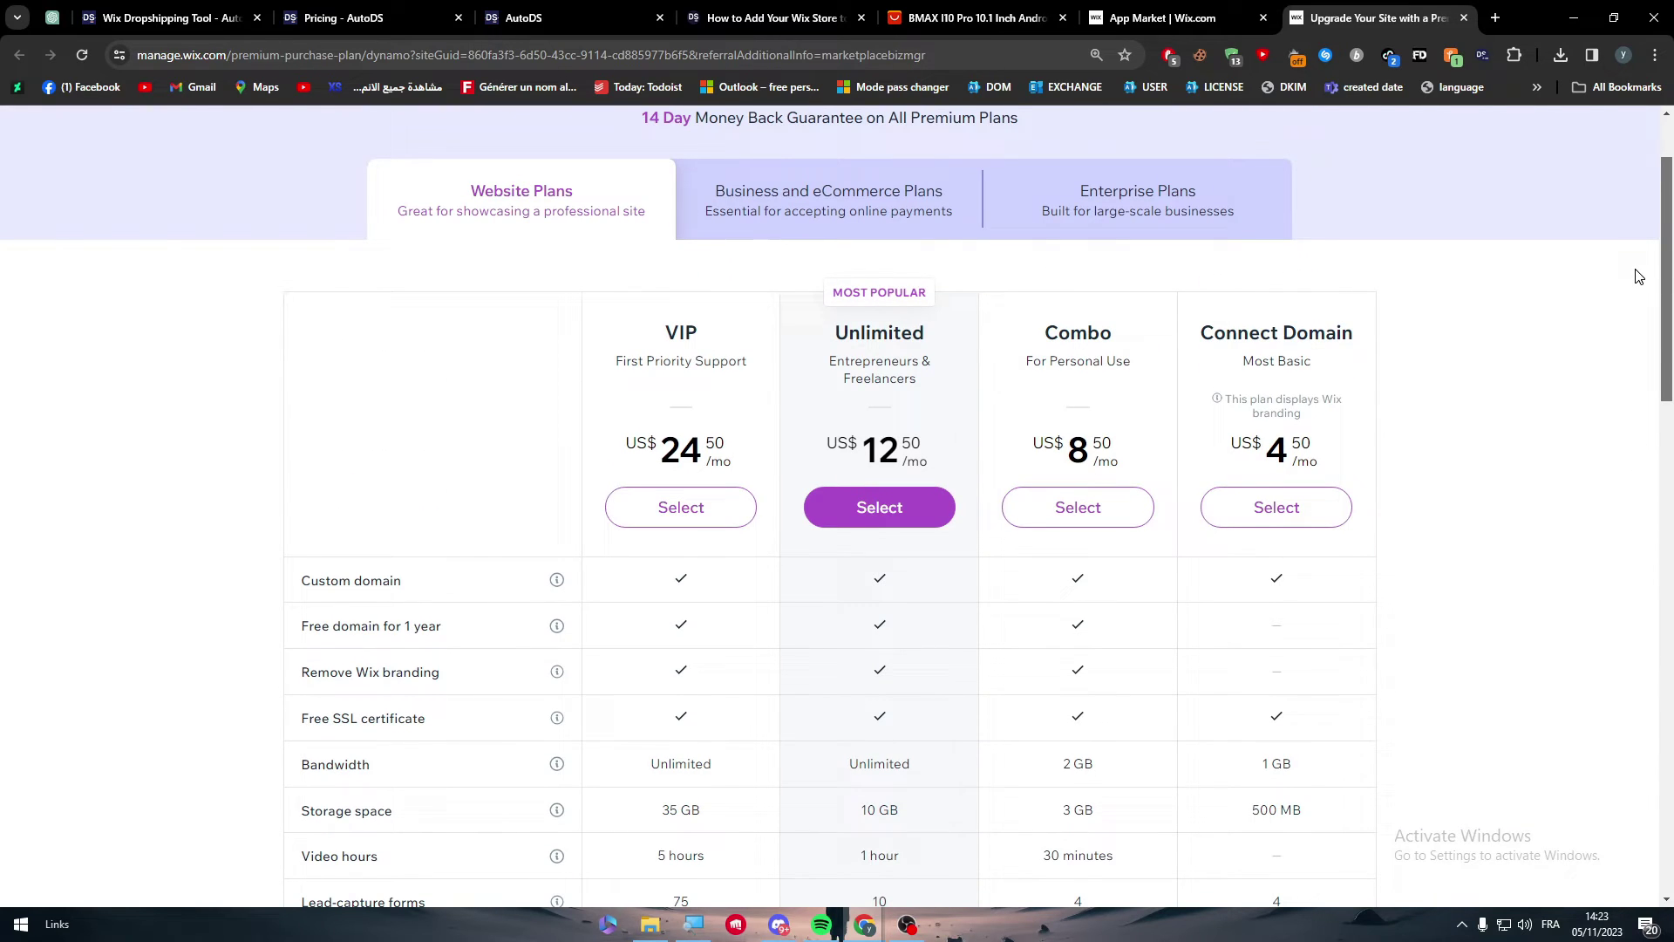
drag(905, 363, 865, 333)
double_click(879, 332)
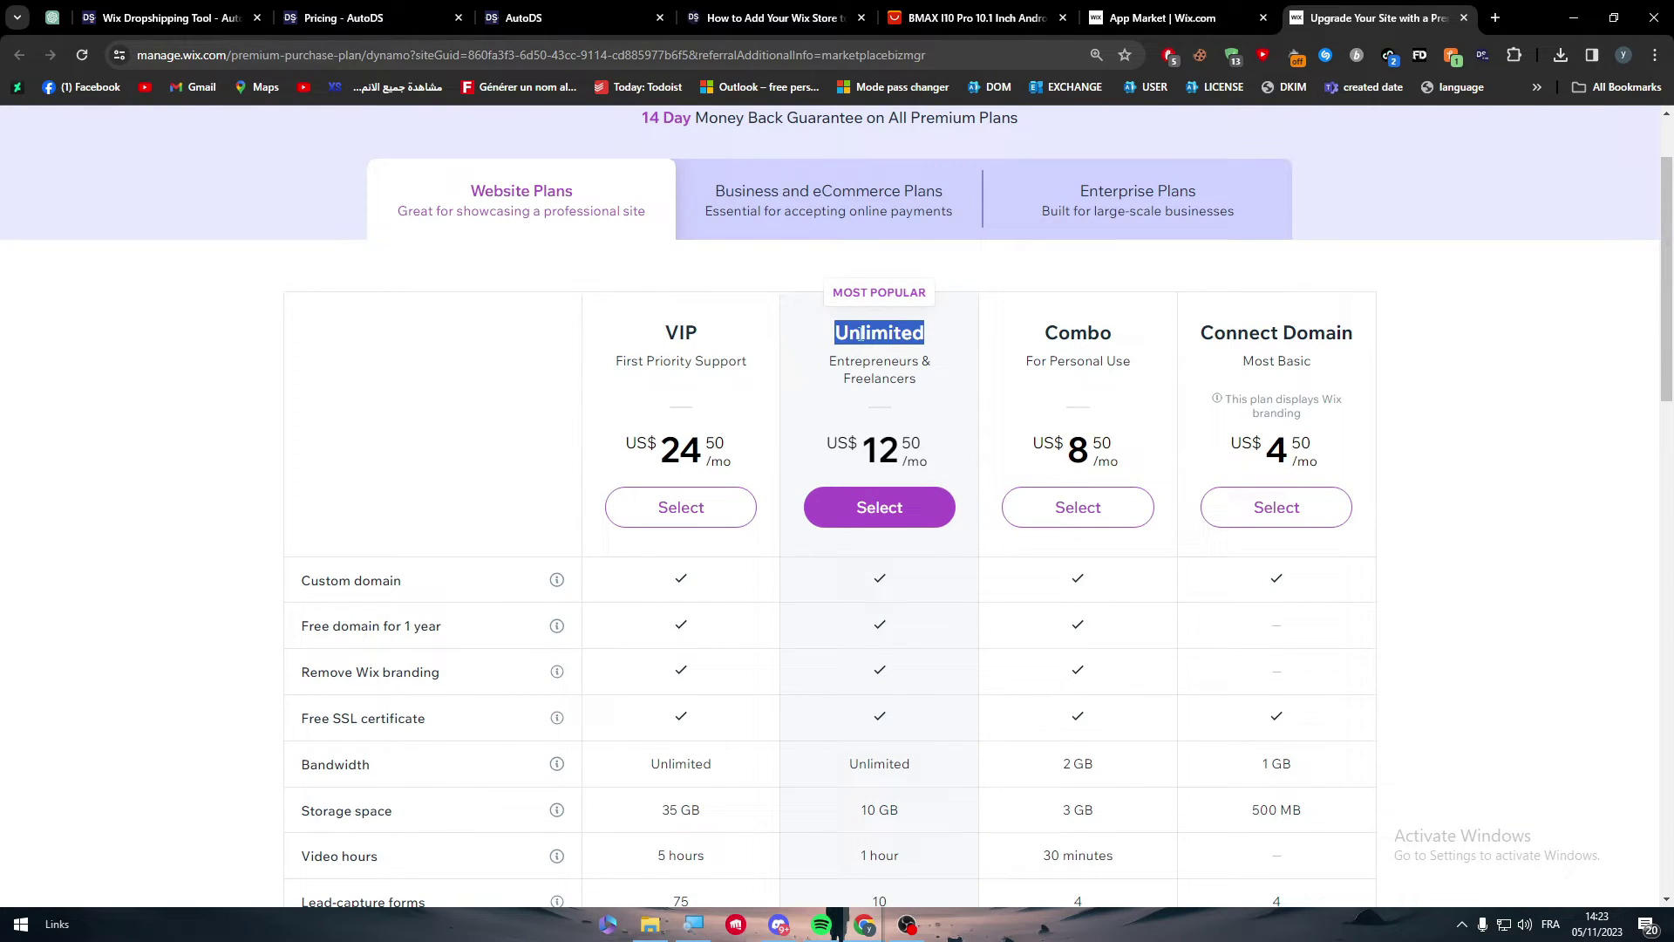
double_click(720, 351)
click(1013, 378)
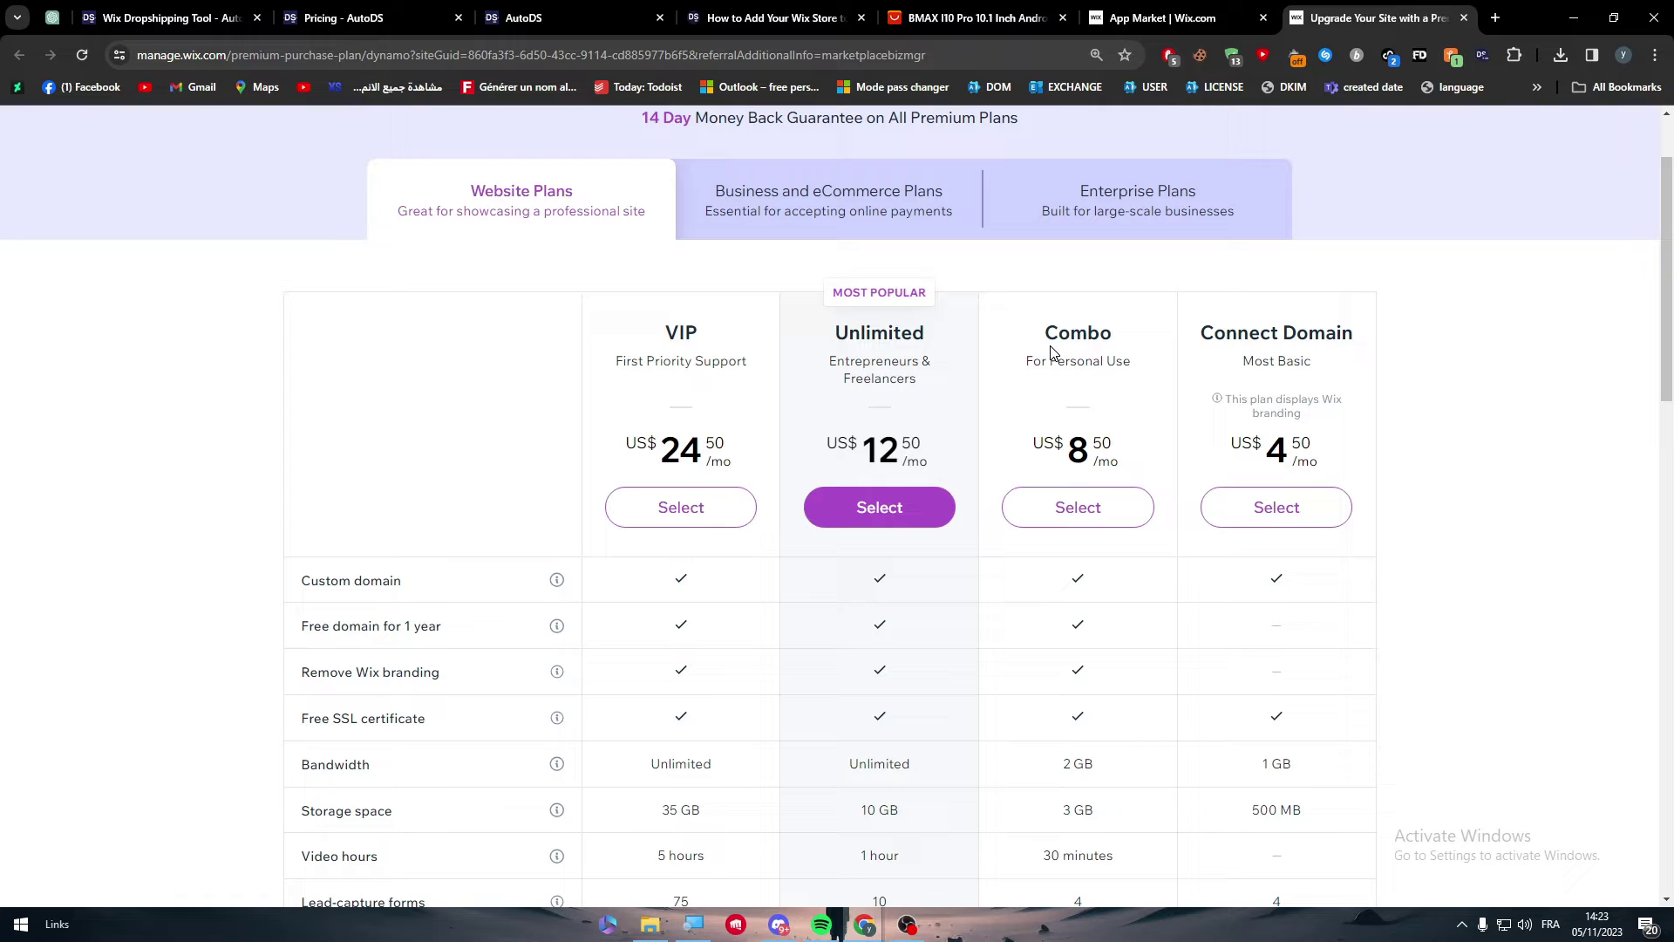
triple_click(1055, 354)
double_click(1067, 333)
drag(1667, 366, 1666, 463)
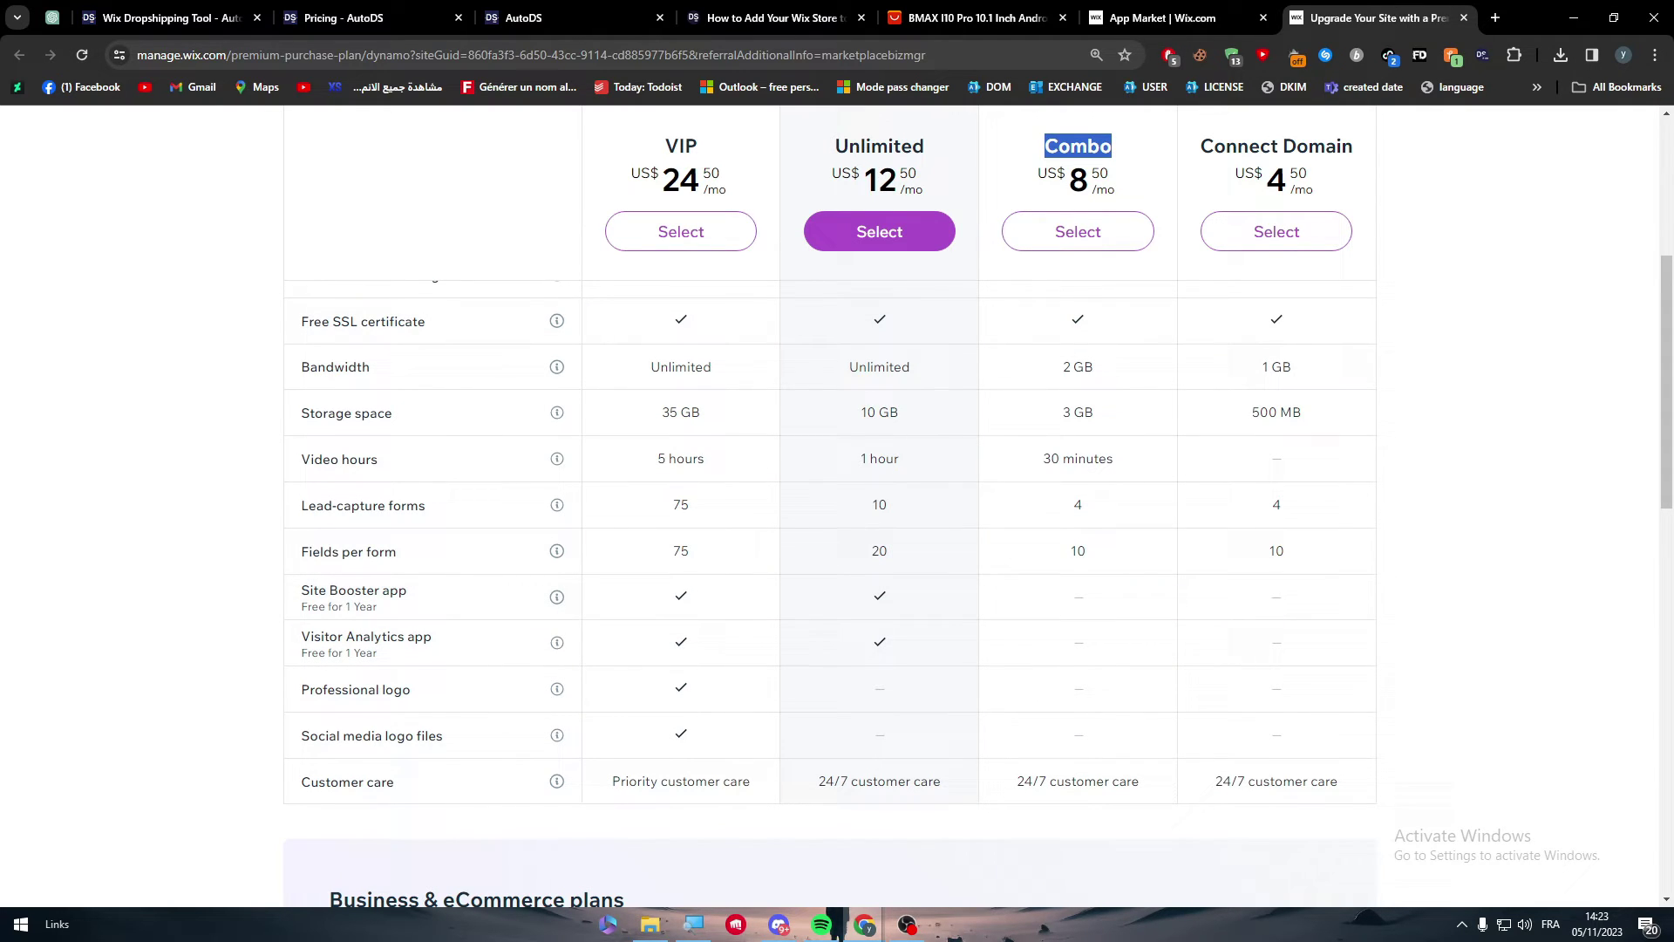
scroll(1451, 485, up, 5)
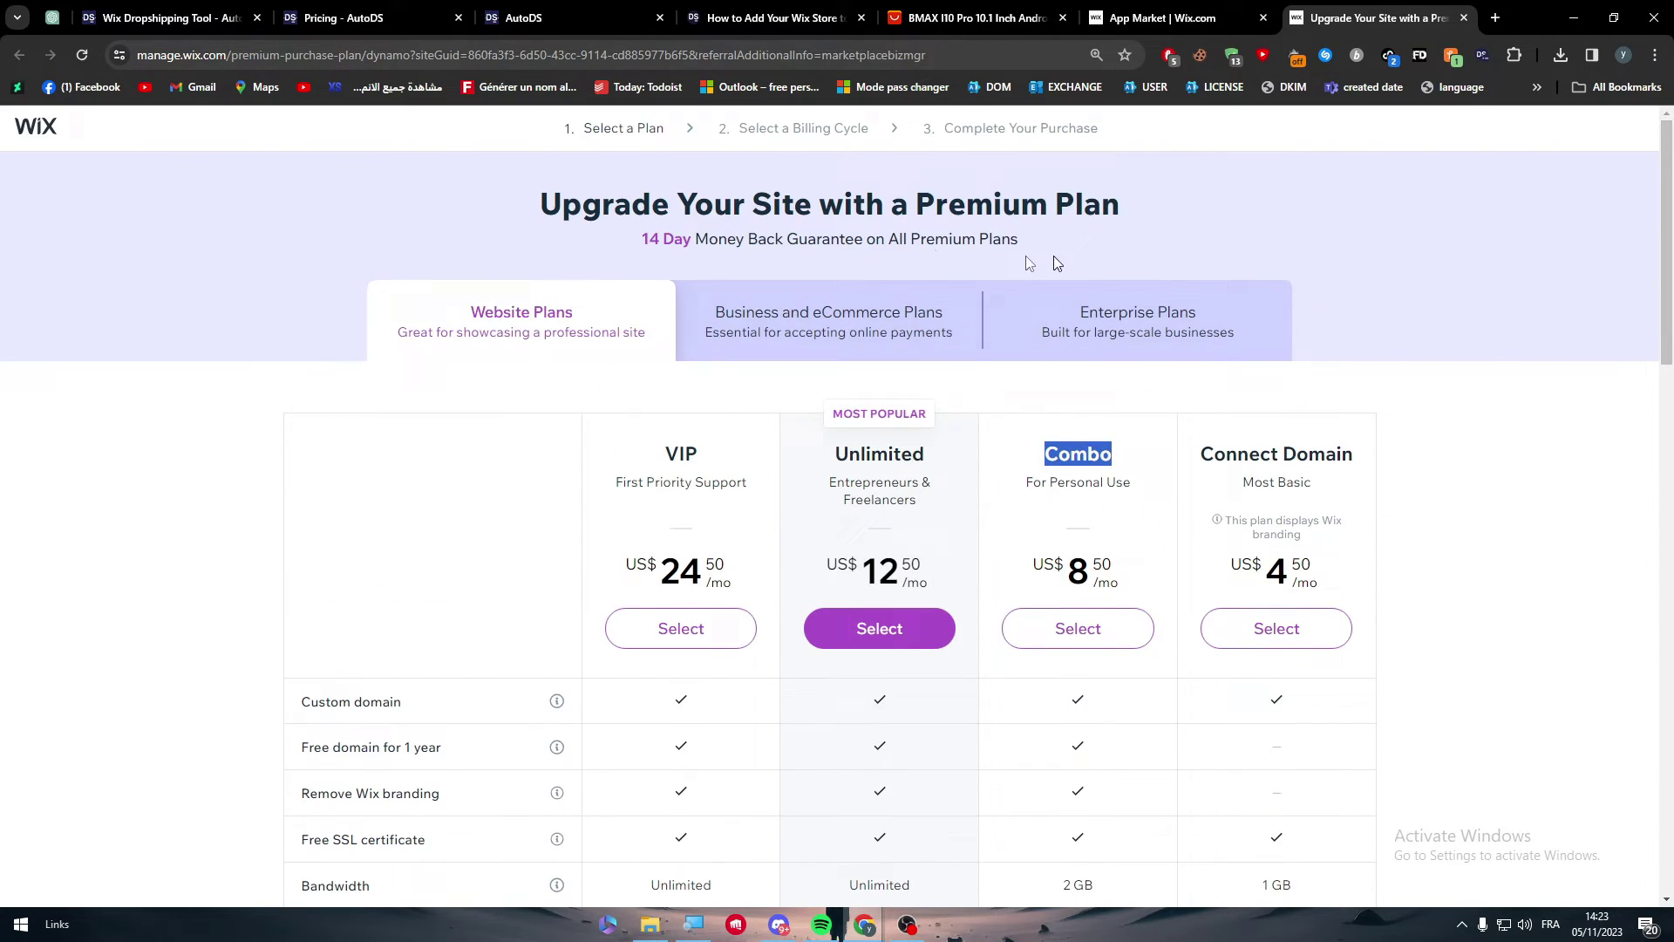
Glance back at the App Market, then review the Unlimited plan's price
click(1165, 17)
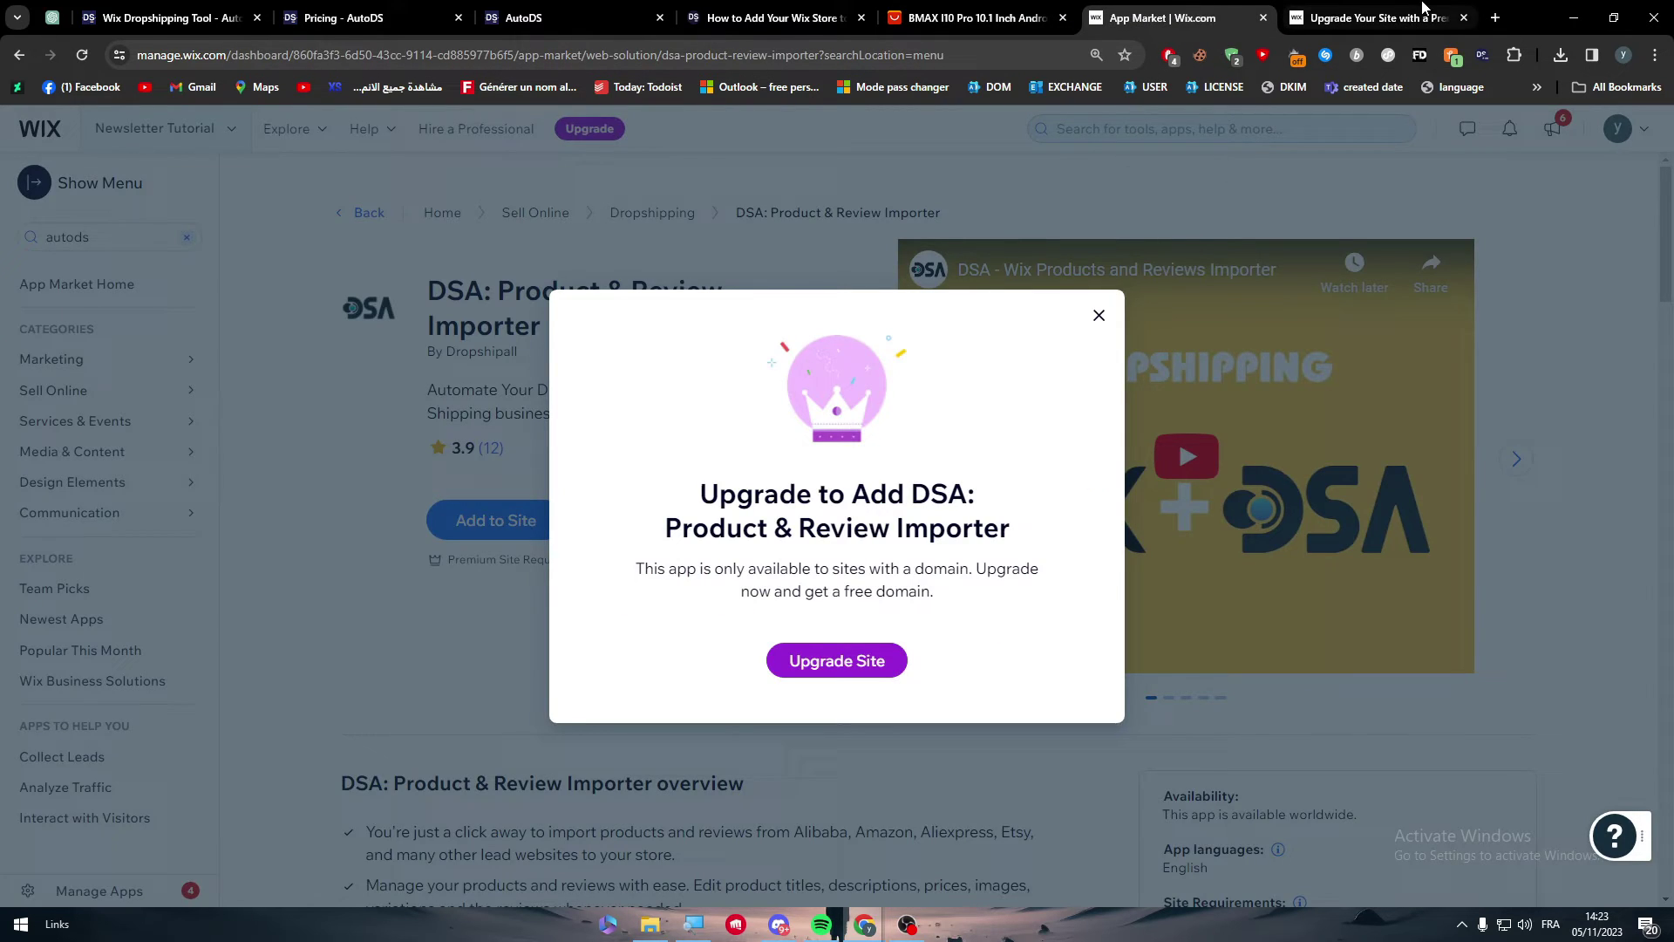
click(1373, 18)
drag(862, 573, 923, 576)
click(925, 582)
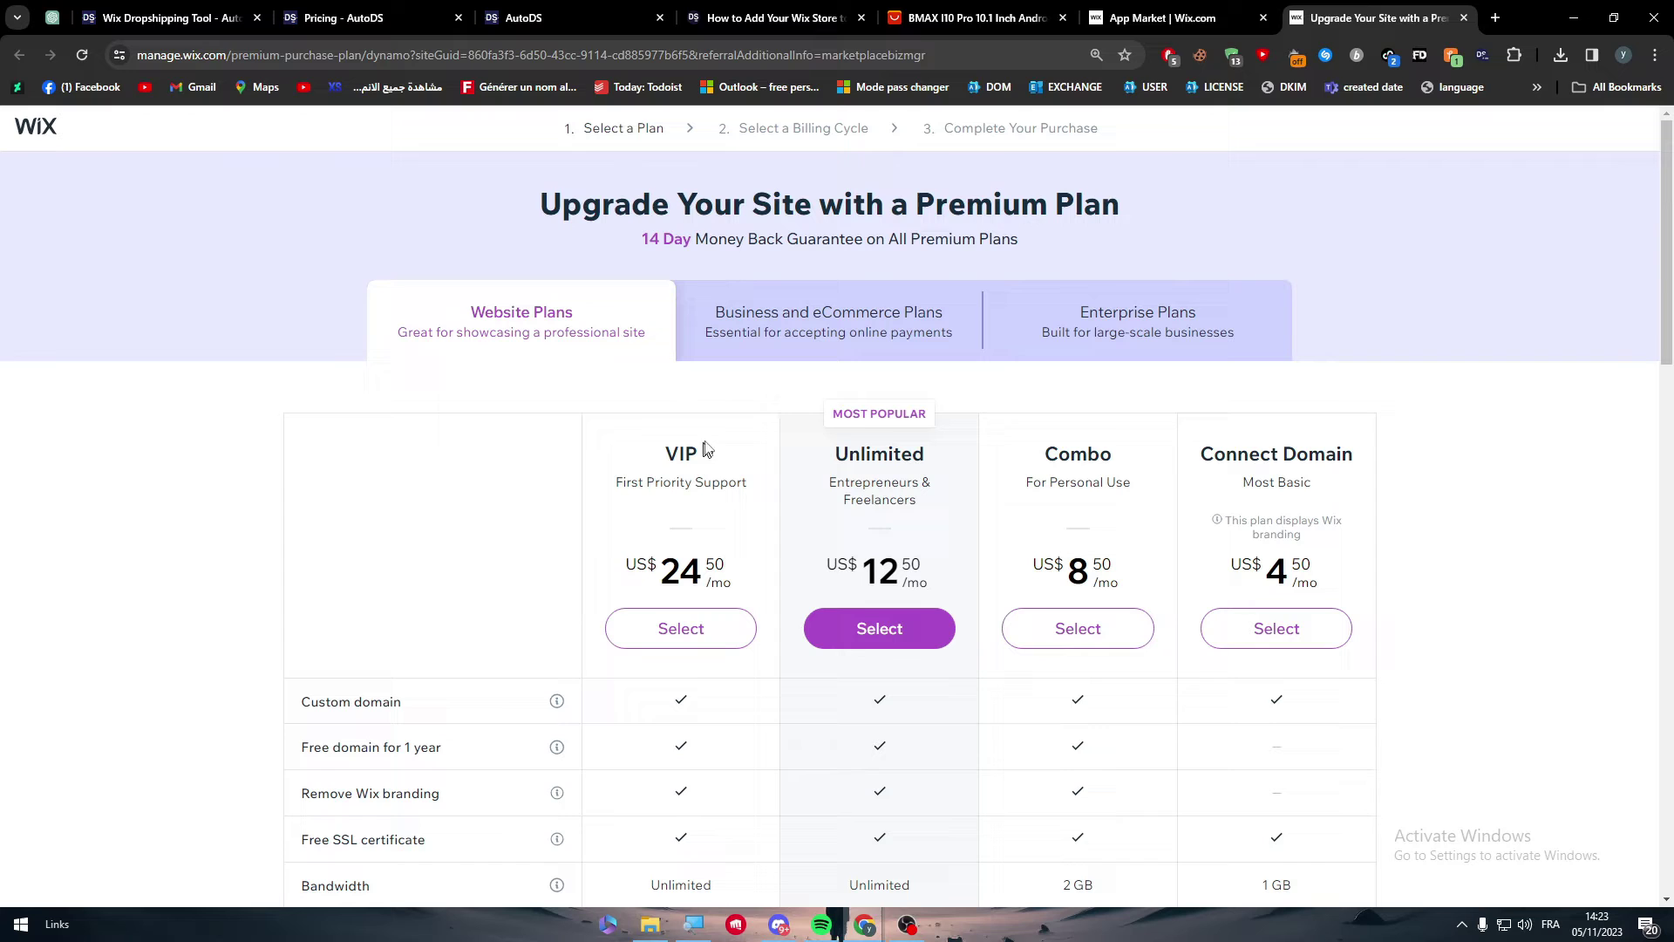
Return to AutoDS pricing and expand the Need more? package list up to Master 100K
click(196, 17)
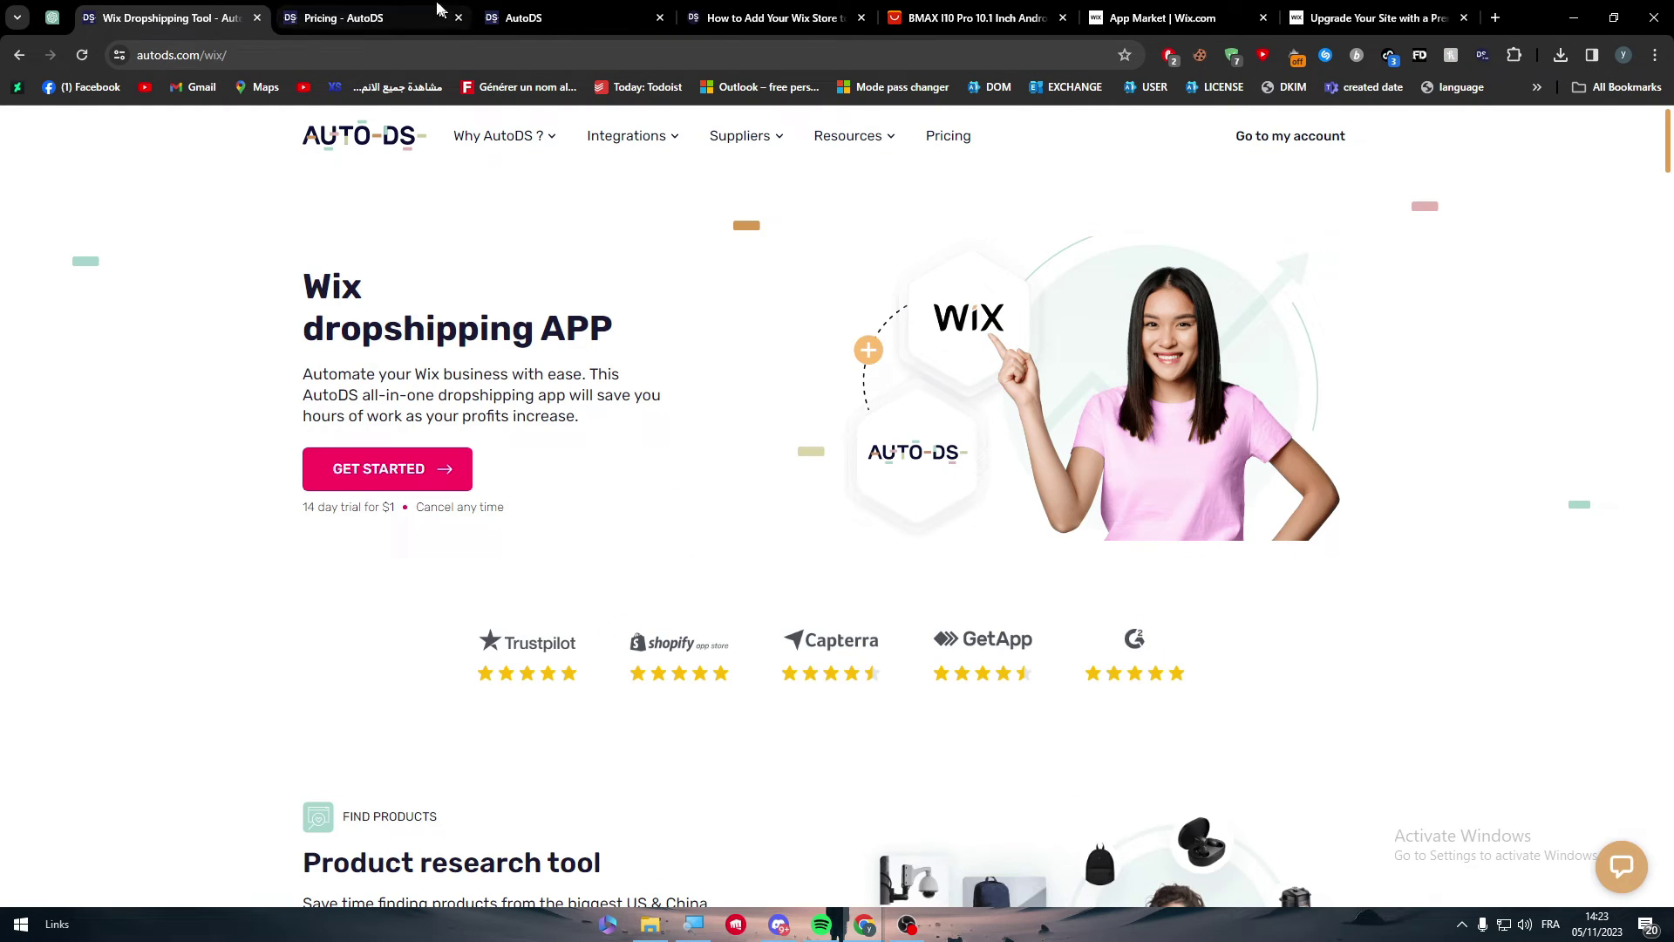
click(422, 16)
scroll(454, 389, up, 2)
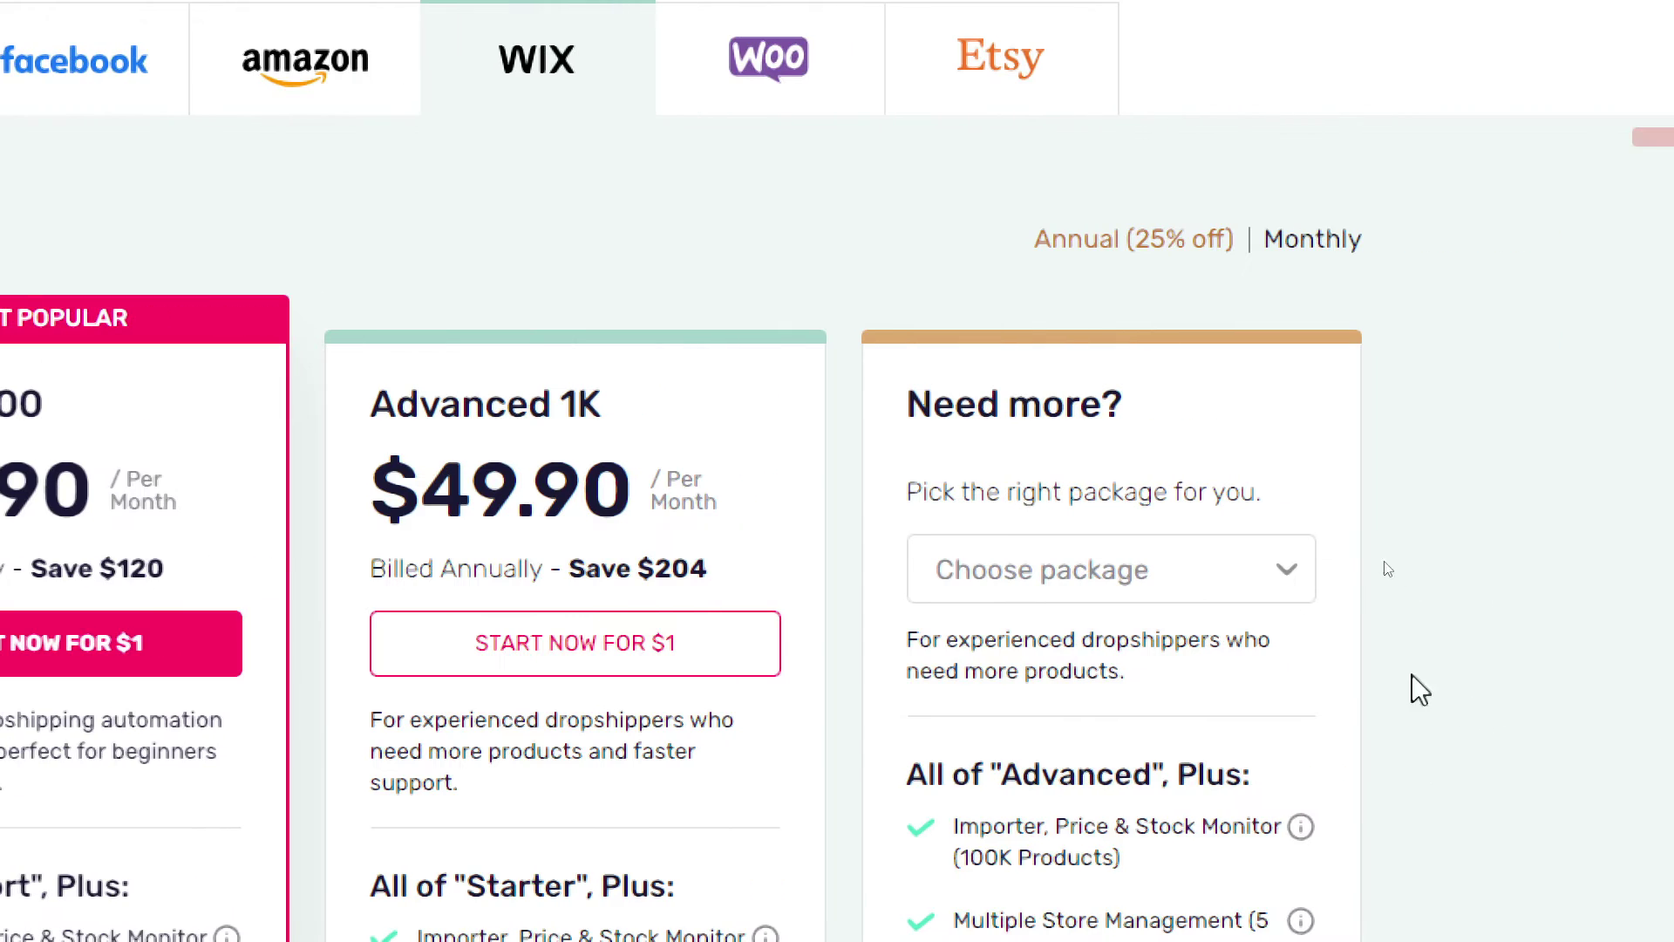
click(1184, 573)
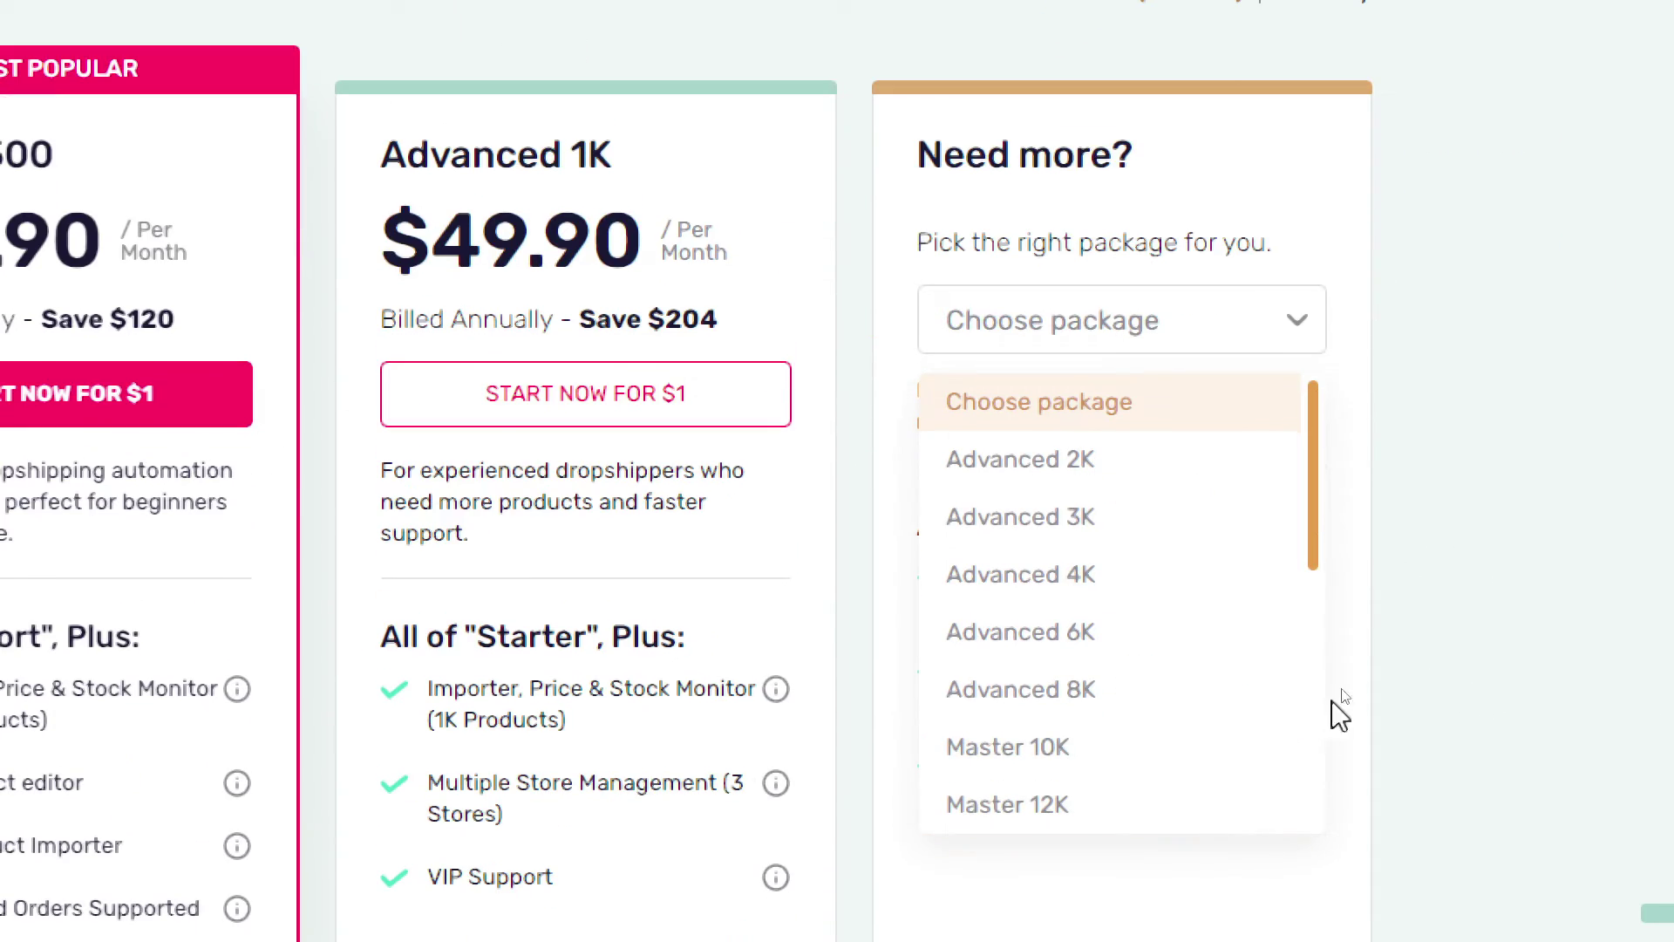
mouse_move(1315, 486)
mouse_down()
mouse_move(1311, 617)
mouse_move(1260, 812)
mouse_up()
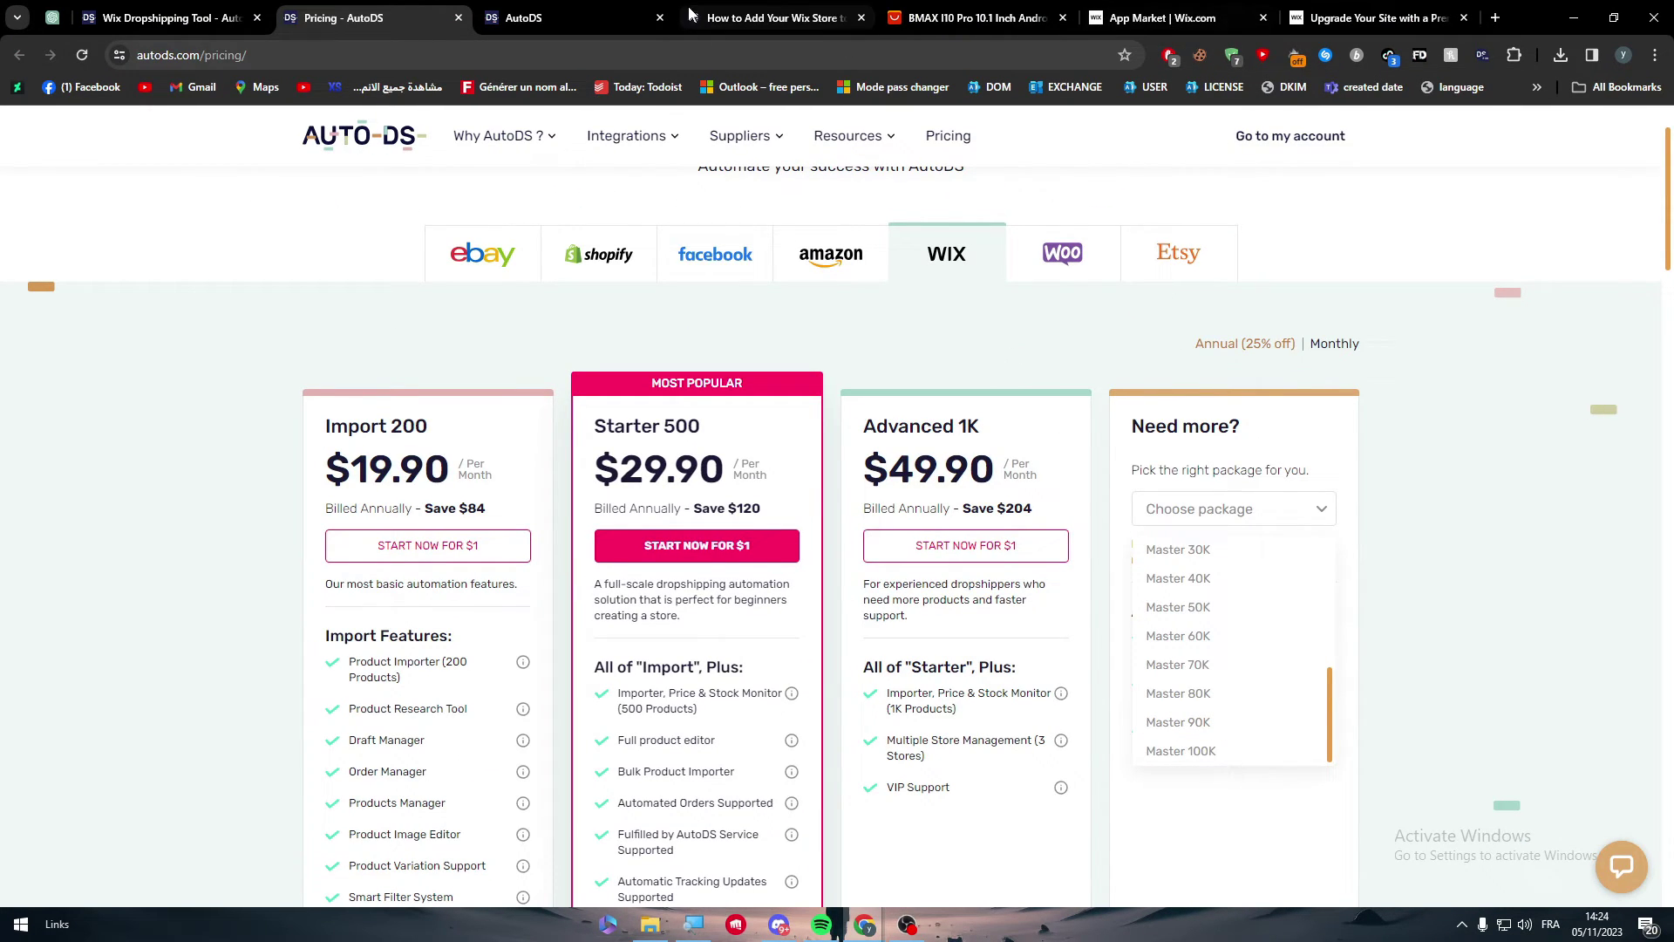
Return to the Wix store help article and read its Add to Site and plan-selection steps
click(622, 13)
click(760, 17)
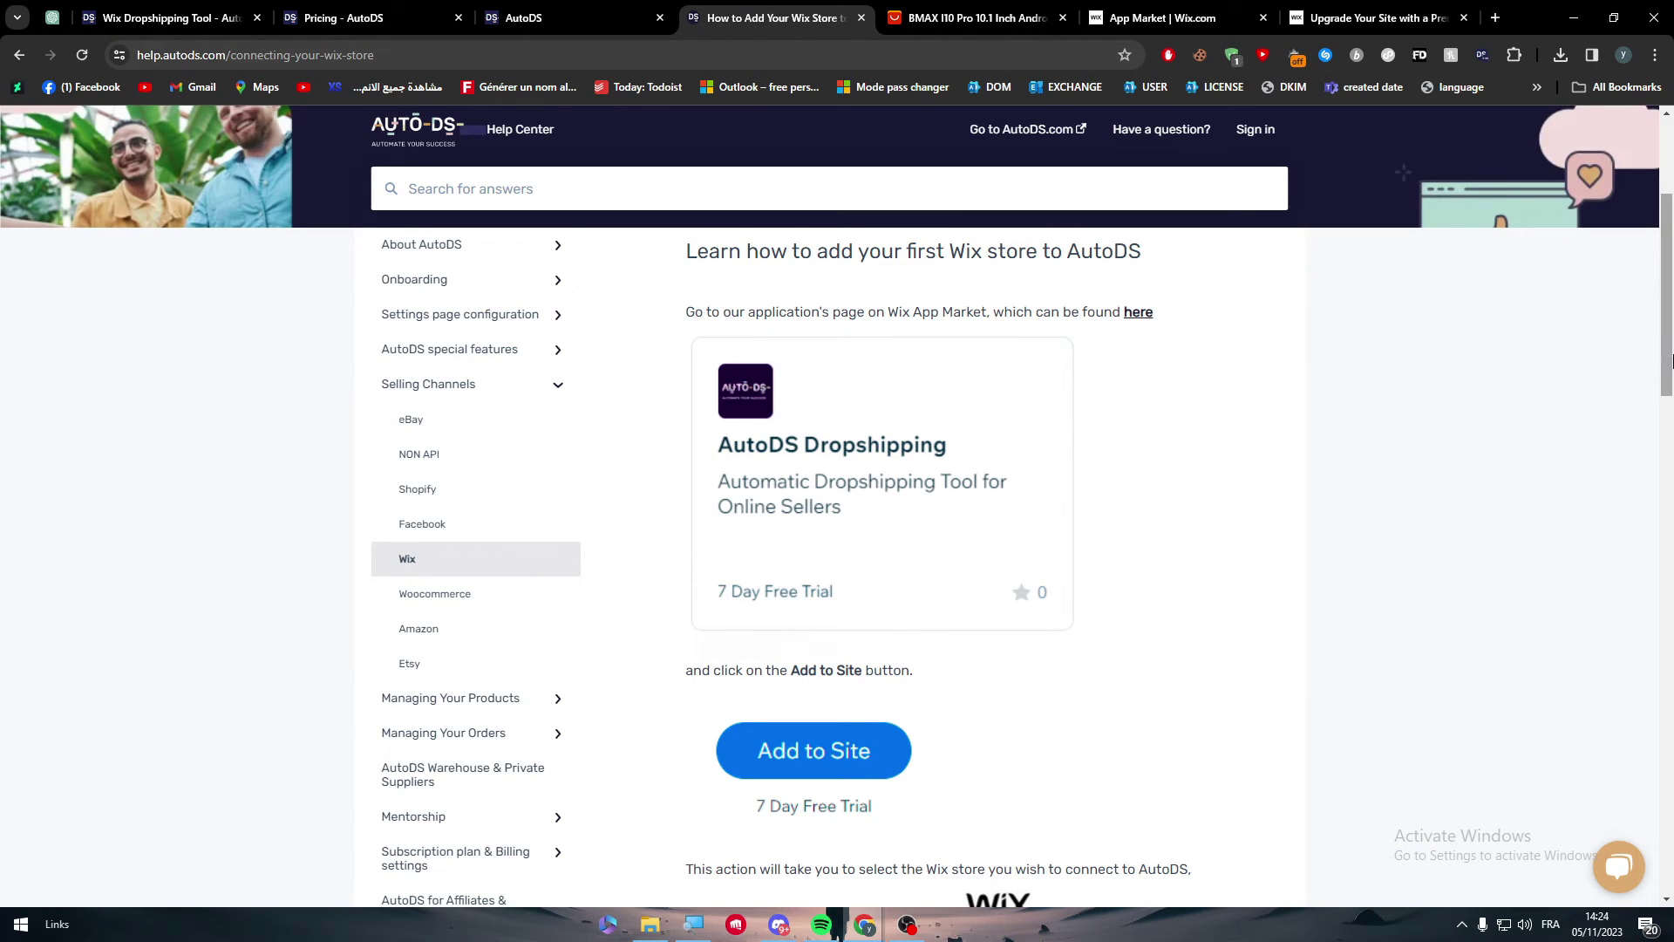
scroll(1667, 408, down, 2)
scroll(1667, 408, down, 1)
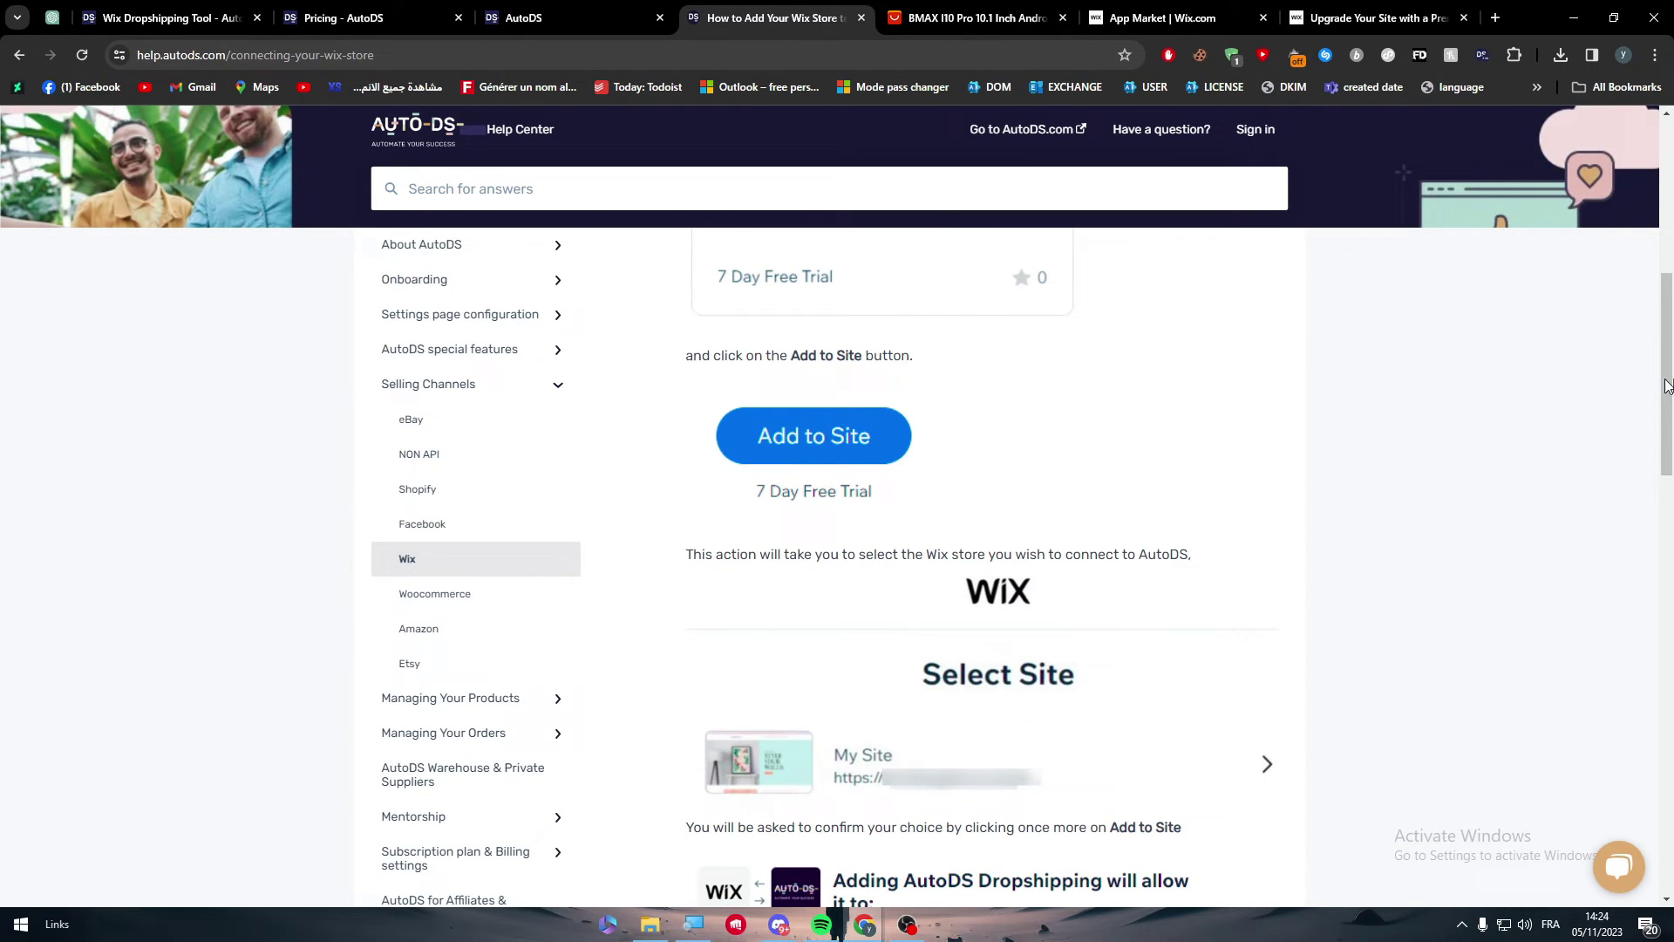
scroll(1669, 434, down, 2)
drag(1670, 435, 1673, 465)
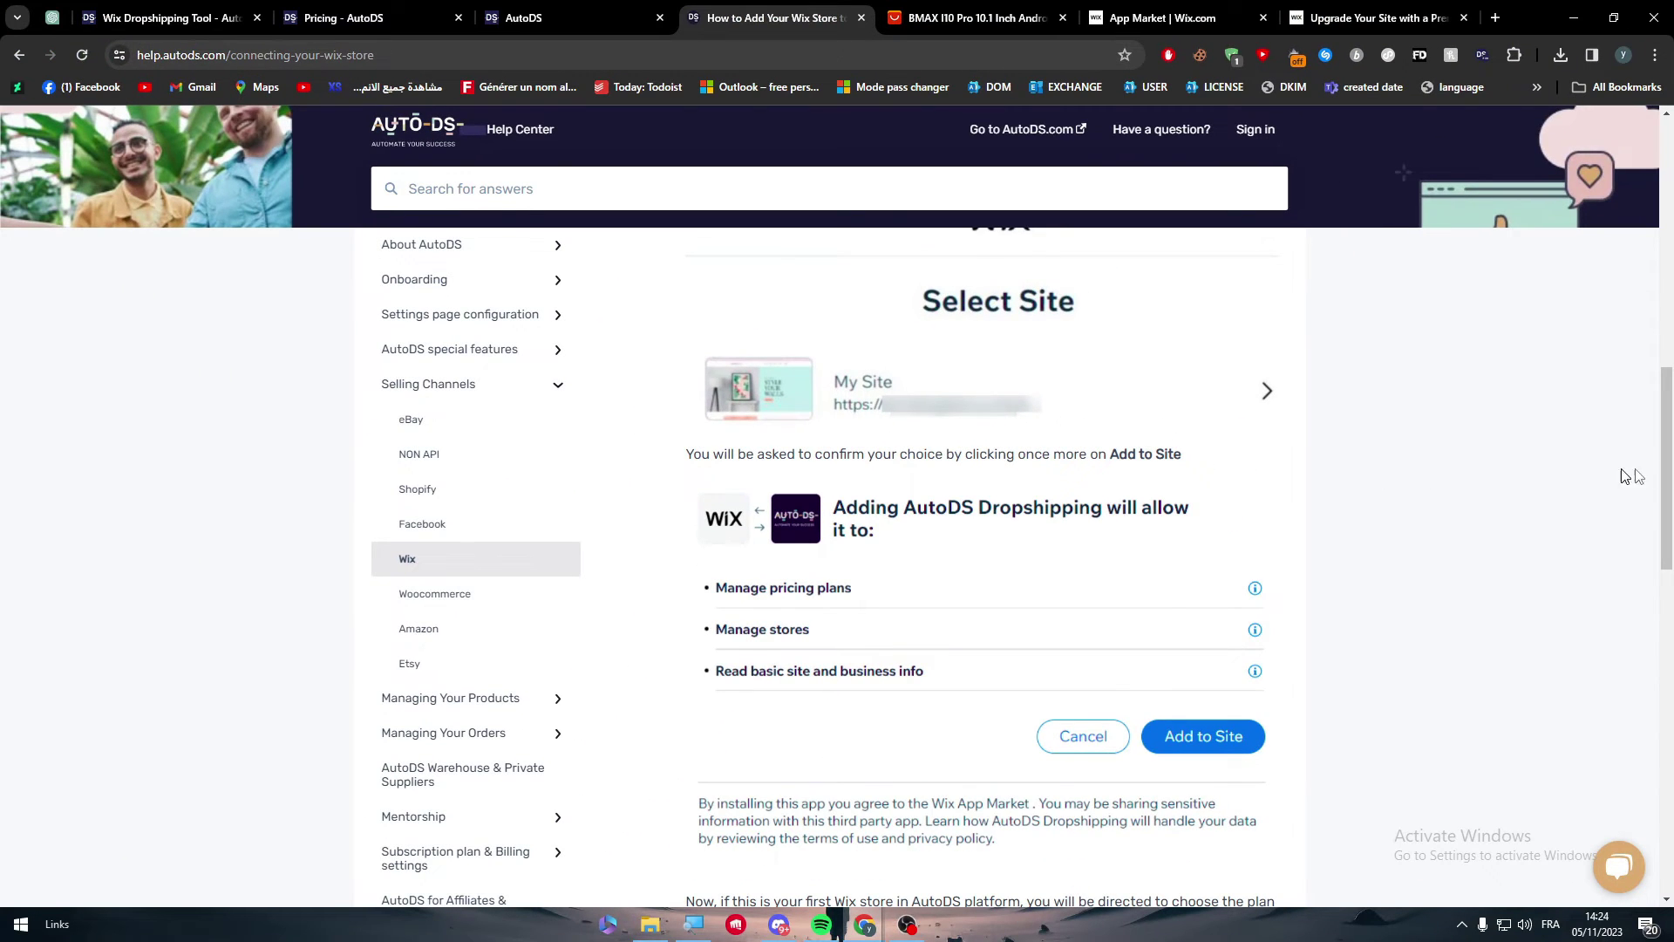
mouse_move(1663, 467)
mouse_down()
mouse_move(1662, 680)
mouse_move(1663, 527)
mouse_up()
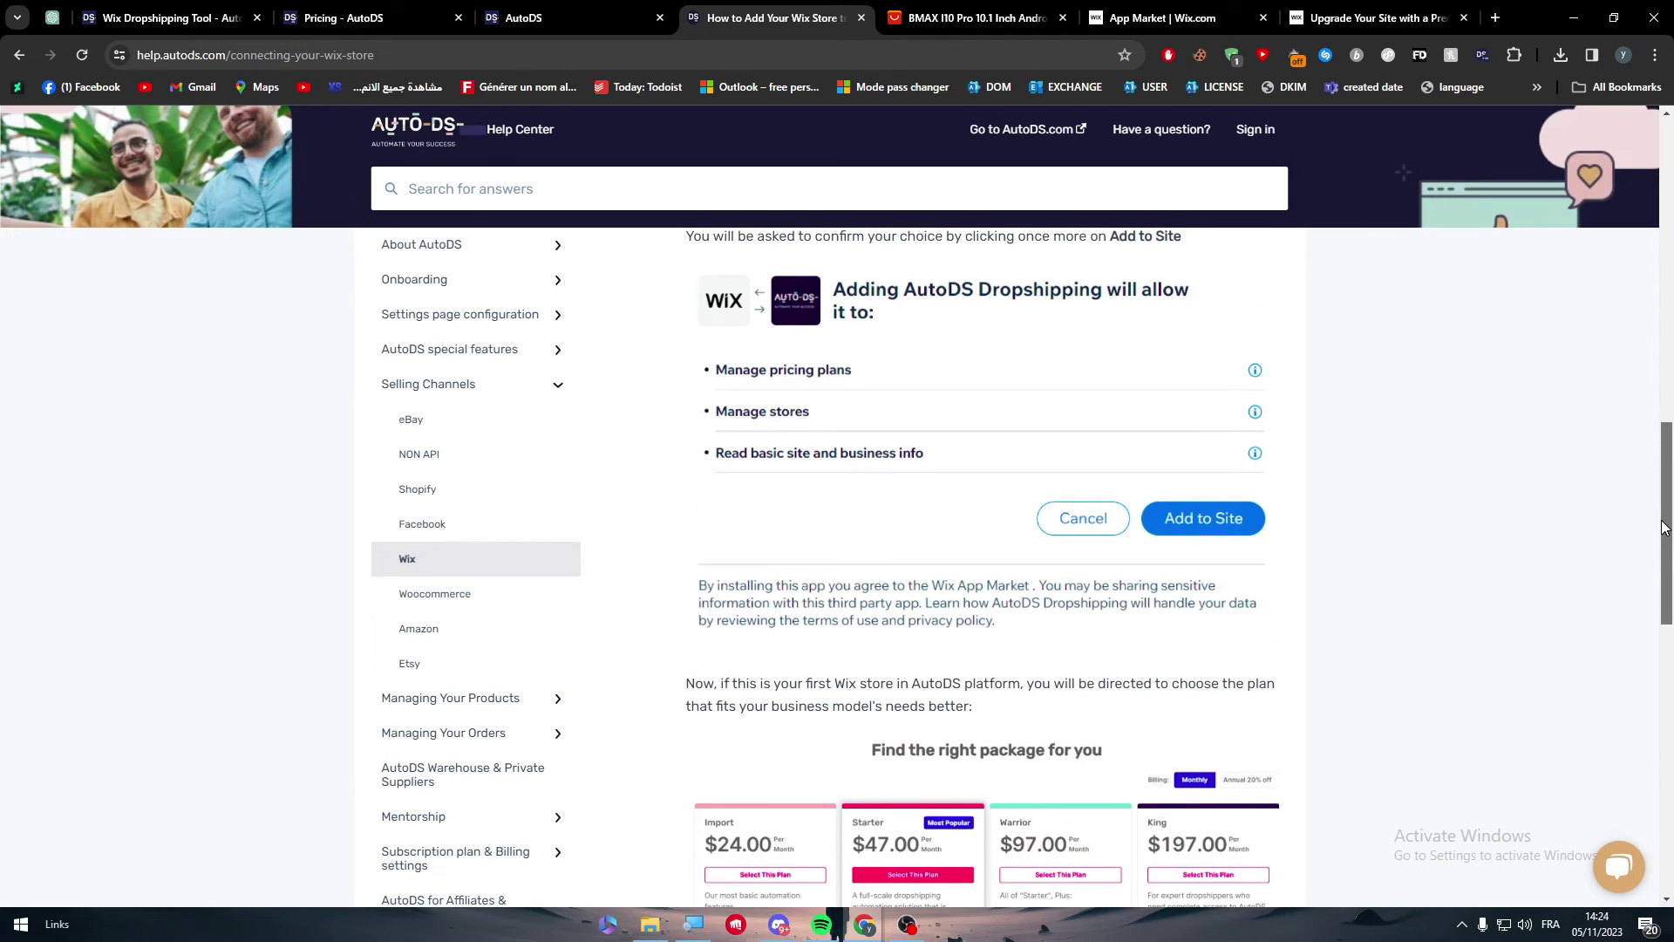